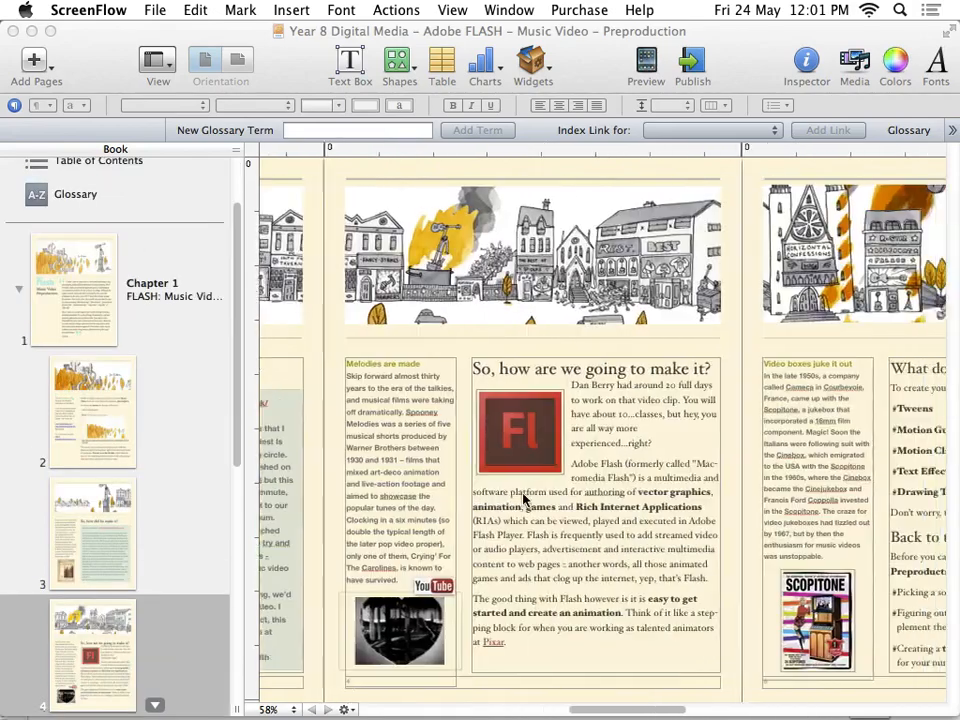
- Browse through the music video preproduction book and view the third image in Gallery 1.1 on page 8
{"action": "scroll", "coordinate": [522, 499], "scroll_direction": "right", "scroll_amount": 10}
{"action": "scroll", "coordinate": [508, 500], "scroll_direction": "right", "scroll_amount": 12}
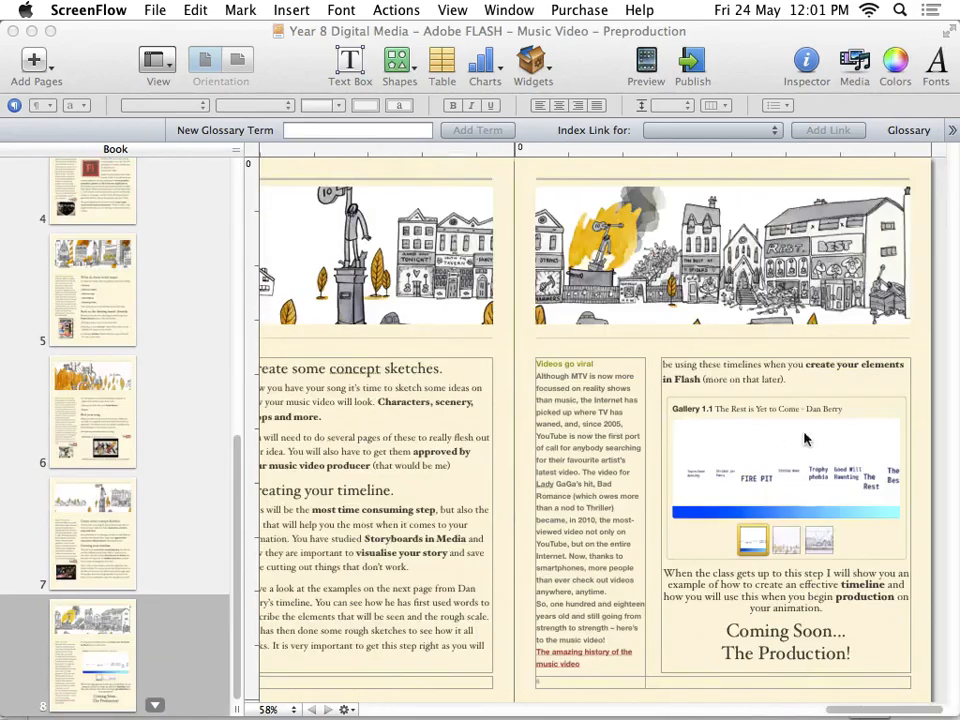
{"action": "left_click", "coordinate": [818, 541]}
{"action": "left_click", "coordinate": [818, 542]}
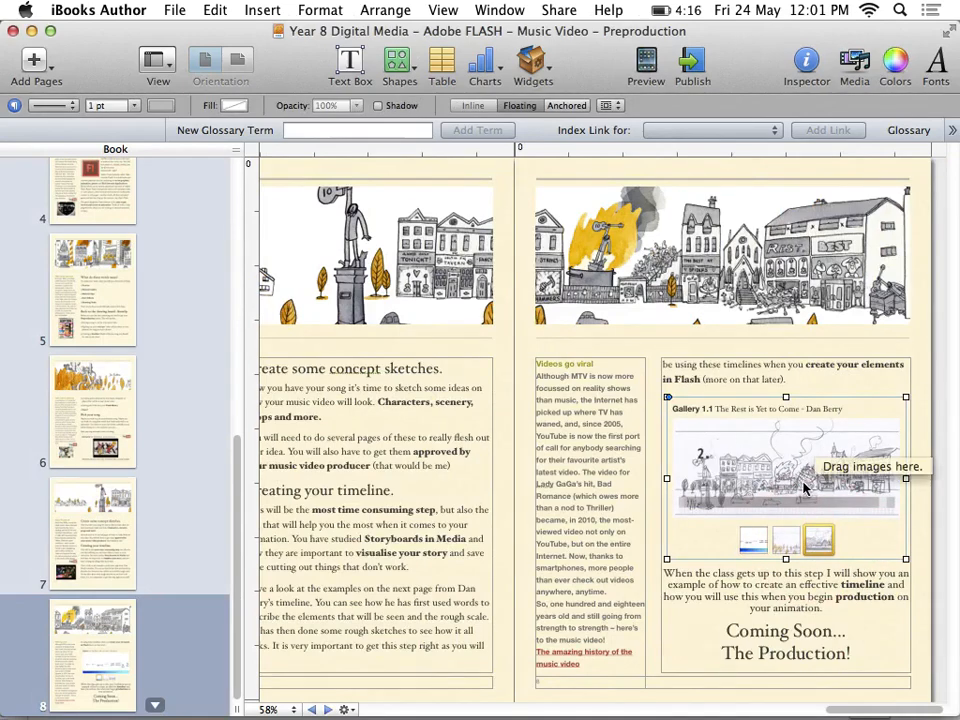
{"action": "scroll", "coordinate": [390, 383], "scroll_direction": "left", "scroll_amount": 20}
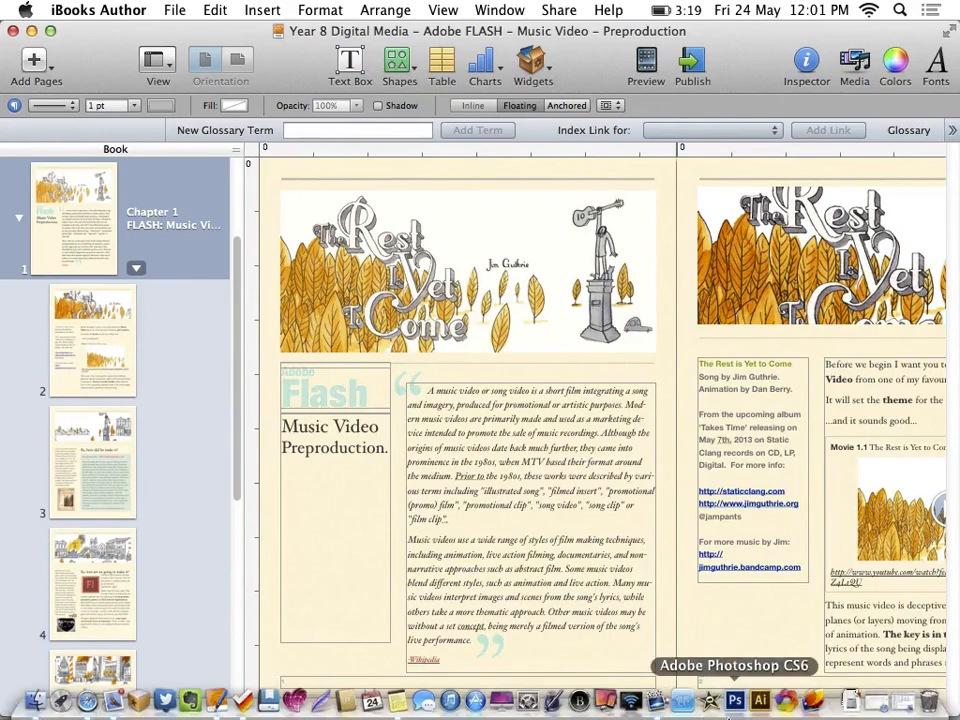
- Switch to Adobe Flash CS6 and create a new blank document
{"action": "left_click", "coordinate": [901, 10]}
{"action": "type", "text": "fl"}
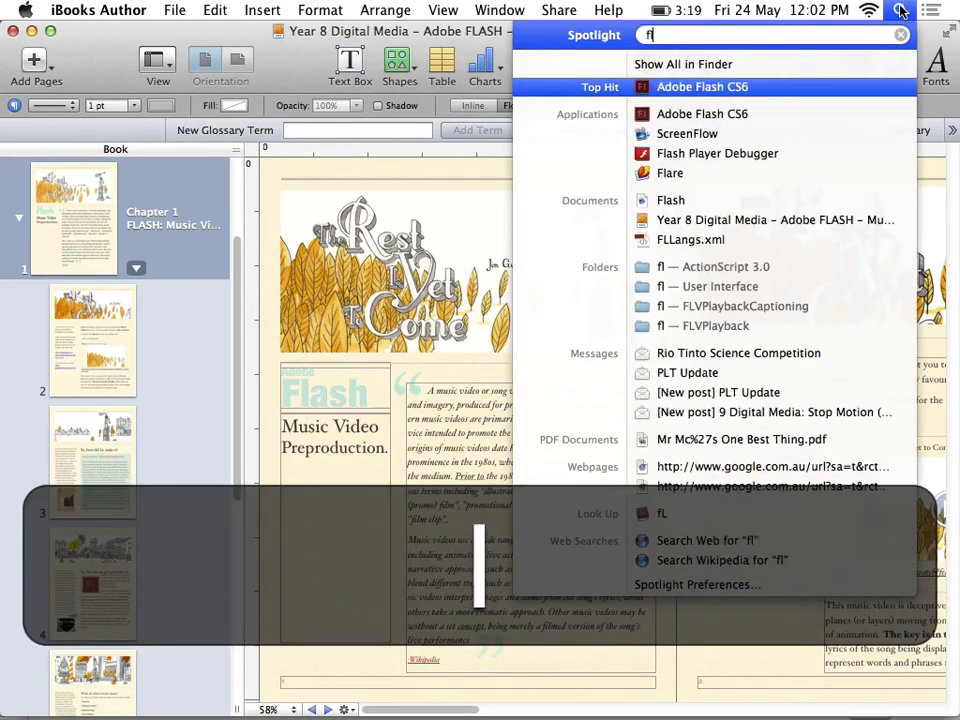
{"action": "key", "text": "Return"}
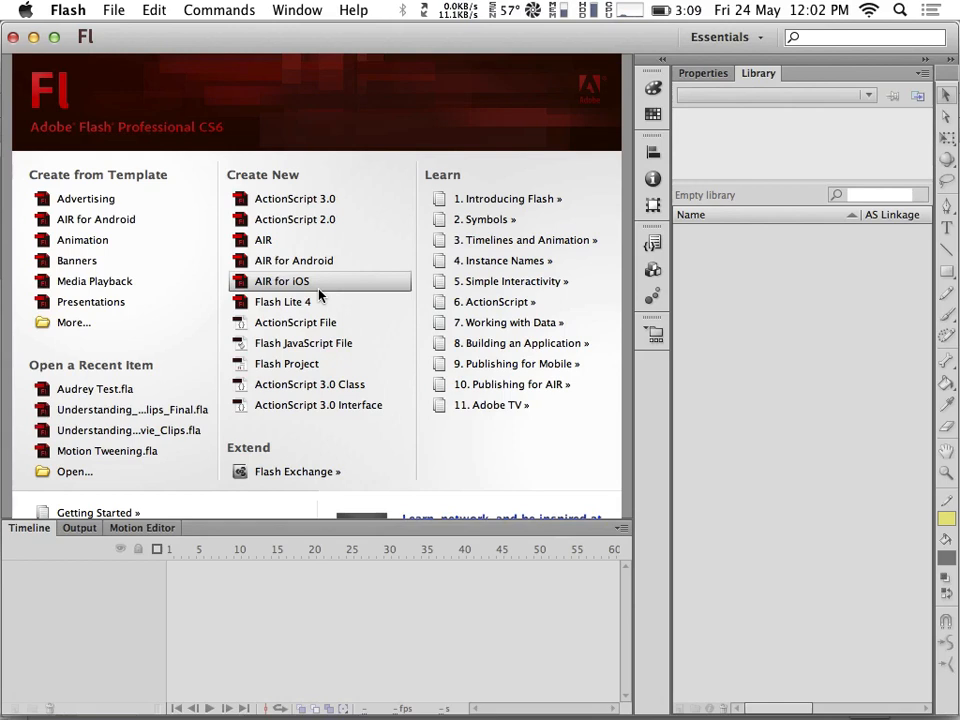
{"action": "left_click", "coordinate": [292, 230]}
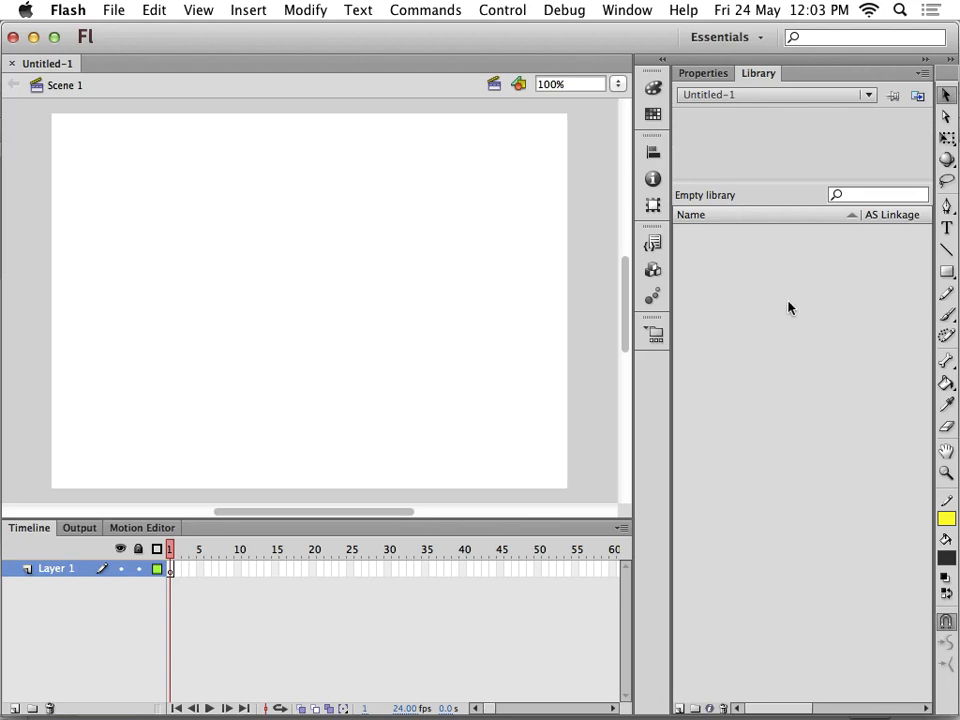
- Create a new movie clip symbol named Boy in the library
{"action": "right_click", "coordinate": [761, 300]}
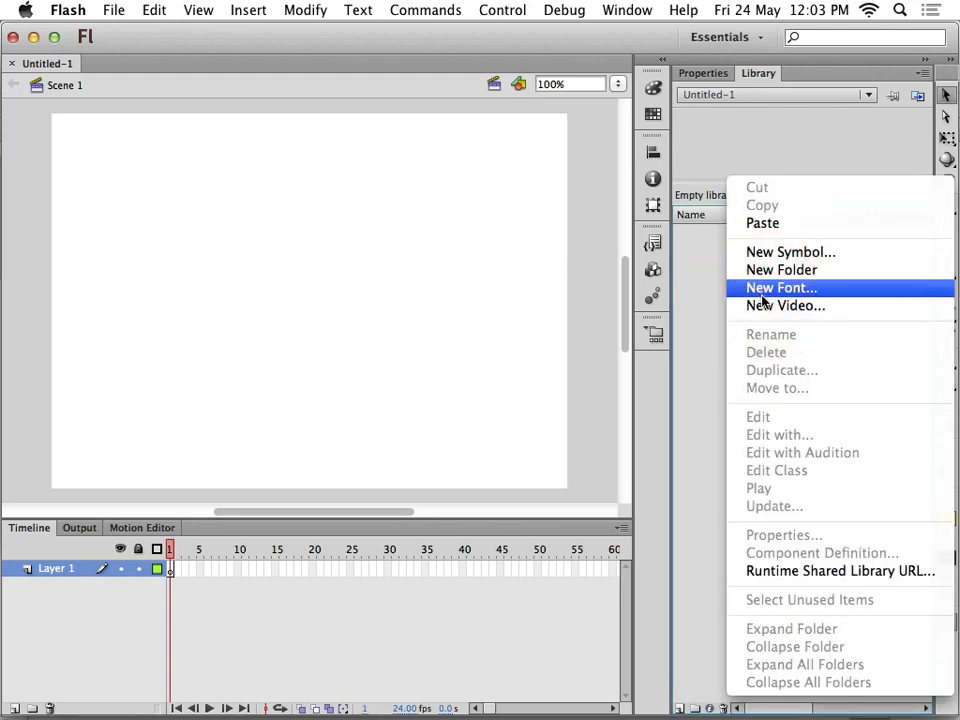
{"action": "left_click", "coordinate": [790, 253]}
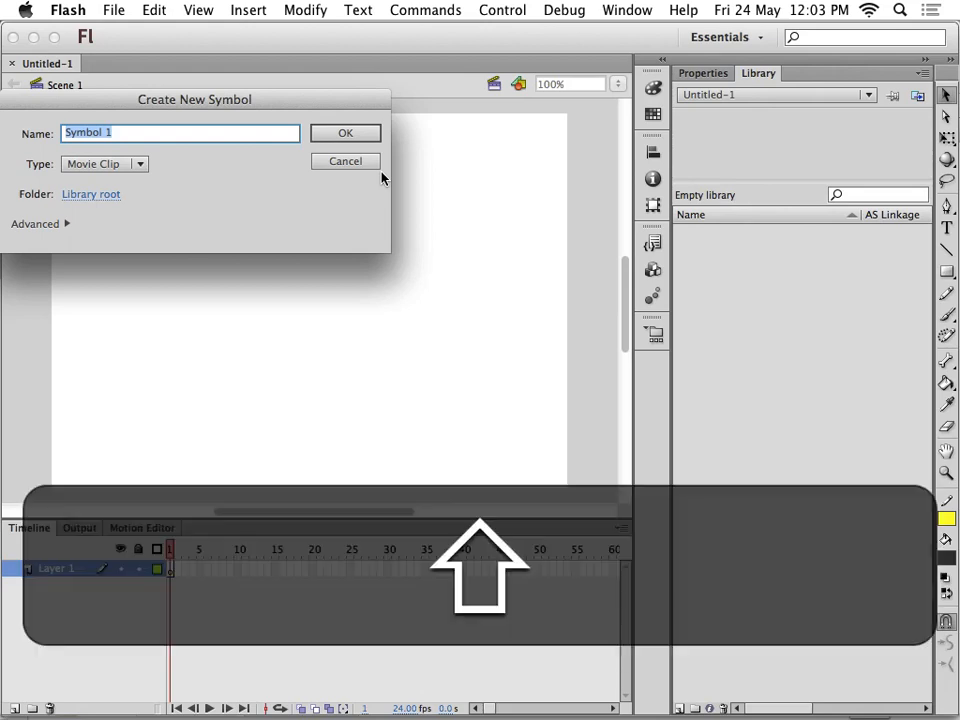
{"action": "type", "text": "Boy"}
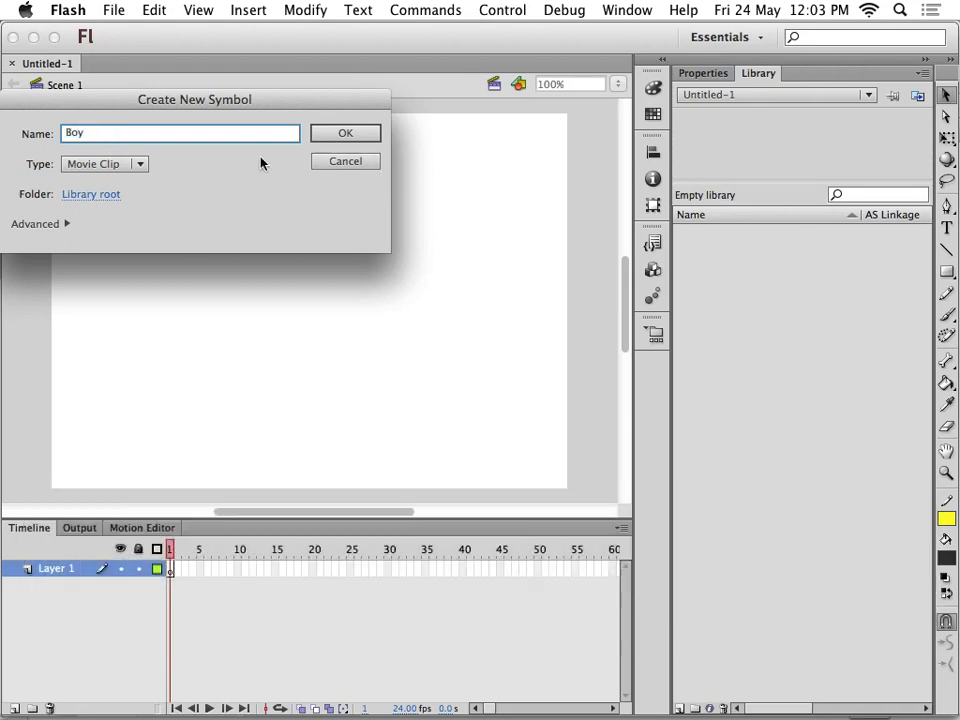
{"action": "left_click", "coordinate": [358, 140]}
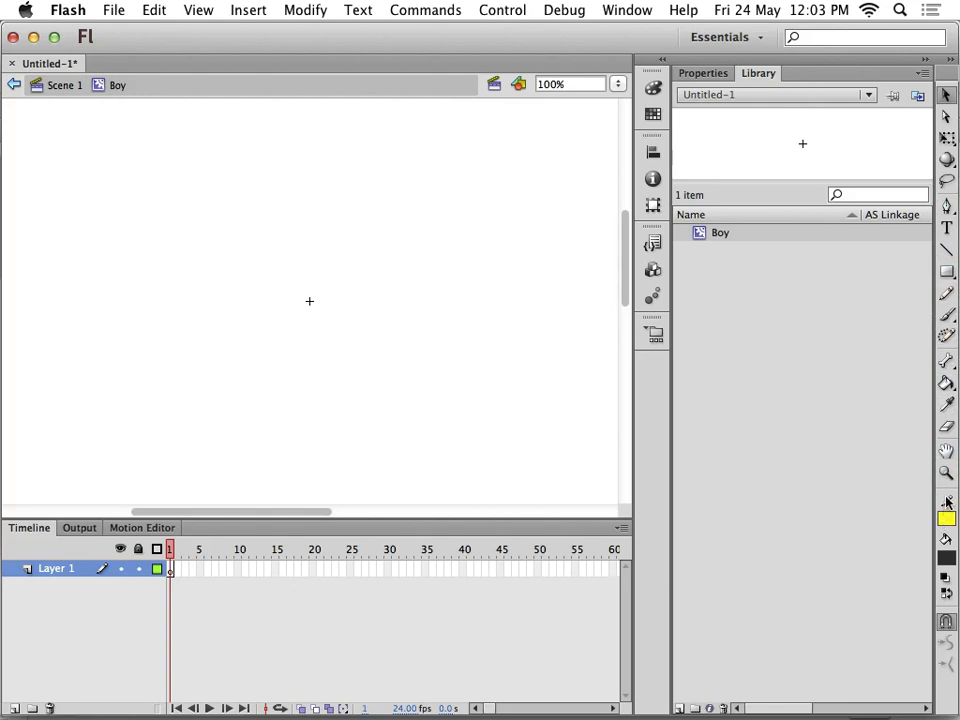
- Paint a dark grey oval outline for the boy's head with the Brush tool
{"action": "left_click", "coordinate": [947, 317]}
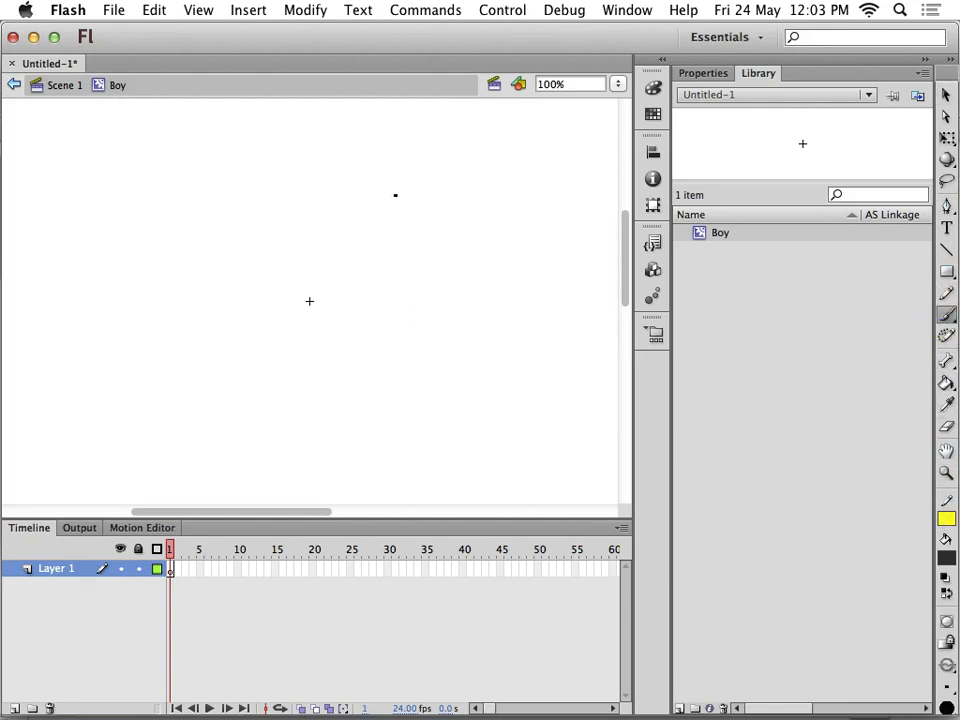
{"action": "mouse_move", "coordinate": [391, 210]}
{"action": "left_mouse_down"}
{"action": "mouse_move", "coordinate": [351, 229]}
{"action": "mouse_move", "coordinate": [441, 208]}
{"action": "mouse_move", "coordinate": [448, 305]}
{"action": "left_mouse_up"}
{"action": "scroll", "coordinate": [437, 281], "scroll_direction": "up", "scroll_amount": 5}
{"action": "scroll", "coordinate": [443, 275], "scroll_direction": "up", "scroll_amount": 3}
{"action": "scroll", "coordinate": [443, 275], "scroll_direction": "down", "scroll_amount": 8}
{"action": "scroll", "coordinate": [443, 275], "scroll_direction": "right", "scroll_amount": 1}
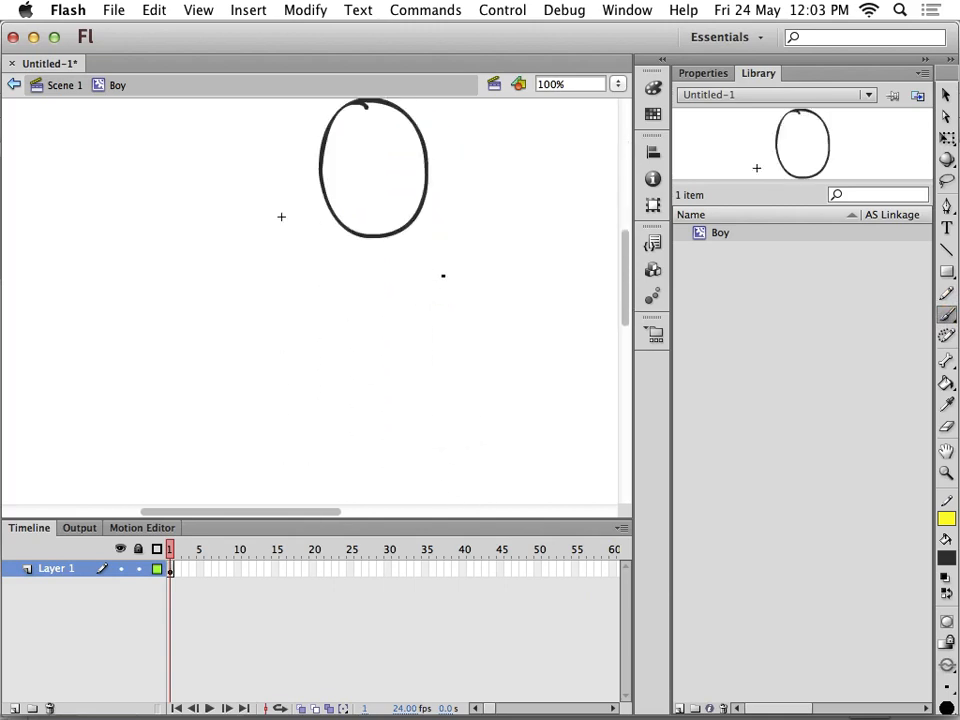
- Brush in the boy's eyes, nose, mouth, neck and T-shirt outline
{"action": "scroll", "coordinate": [443, 275], "scroll_direction": "up", "scroll_amount": 1}
{"action": "mouse_move", "coordinate": [377, 205]}
{"action": "left_mouse_down"}
{"action": "mouse_move", "coordinate": [379, 182]}
{"action": "mouse_move", "coordinate": [357, 199]}
{"action": "mouse_move", "coordinate": [371, 223]}
{"action": "mouse_move", "coordinate": [368, 265]}
{"action": "mouse_move", "coordinate": [392, 264]}
{"action": "mouse_move", "coordinate": [405, 249]}
{"action": "mouse_move", "coordinate": [394, 253]}
{"action": "left_mouse_up"}
{"action": "left_click", "coordinate": [385, 209]}
{"action": "mouse_move", "coordinate": [378, 300]}
{"action": "left_mouse_down"}
{"action": "mouse_move", "coordinate": [327, 362]}
{"action": "mouse_move", "coordinate": [353, 379]}
{"action": "mouse_move", "coordinate": [372, 363]}
{"action": "mouse_move", "coordinate": [372, 418]}
{"action": "mouse_move", "coordinate": [421, 412]}
{"action": "mouse_move", "coordinate": [417, 357]}
{"action": "mouse_move", "coordinate": [432, 370]}
{"action": "mouse_move", "coordinate": [454, 341]}
{"action": "mouse_move", "coordinate": [396, 311]}
{"action": "left_mouse_up"}
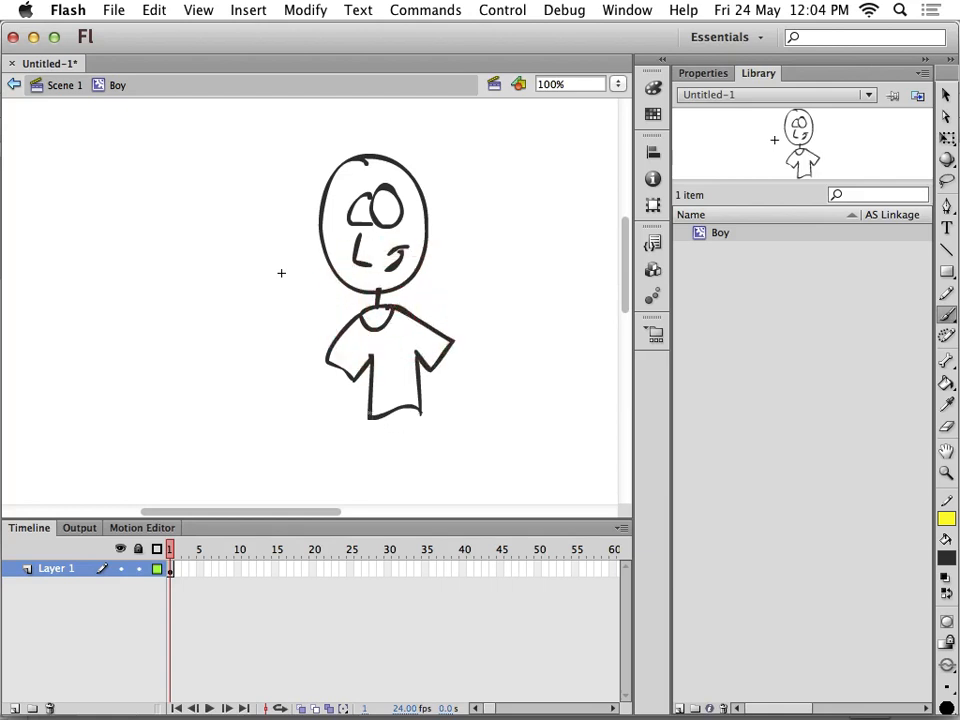
- Brush in the boy's shorts below the T-shirt and both legs with feet
{"action": "mouse_move", "coordinate": [370, 415]}
{"action": "left_mouse_down"}
{"action": "mouse_move", "coordinate": [362, 462]}
{"action": "mouse_move", "coordinate": [386, 460]}
{"action": "mouse_move", "coordinate": [389, 442]}
{"action": "mouse_move", "coordinate": [412, 458]}
{"action": "mouse_move", "coordinate": [407, 409]}
{"action": "left_mouse_up"}
{"action": "left_click_drag", "start_coordinate": [373, 461], "coordinate": [351, 485]}
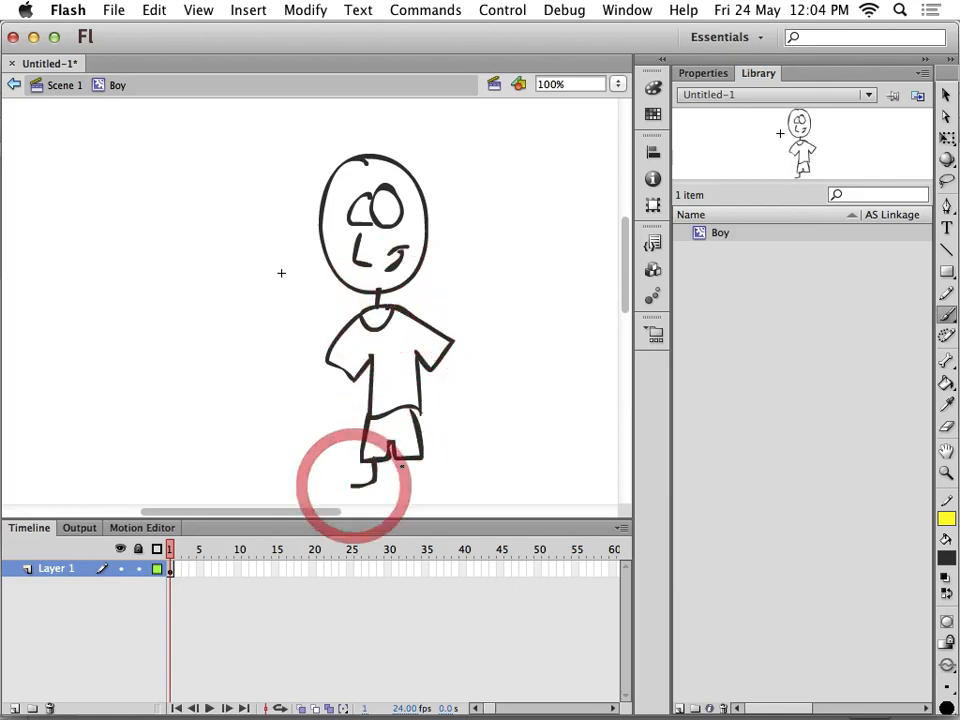
{"action": "mouse_move", "coordinate": [409, 460]}
{"action": "left_mouse_down"}
{"action": "mouse_move", "coordinate": [407, 489]}
{"action": "mouse_move", "coordinate": [433, 486]}
{"action": "left_mouse_up"}
- Brush in both raised arms with fingers and dot a pupil in each eye
{"action": "left_click_drag", "start_coordinate": [330, 378], "coordinate": [300, 343]}
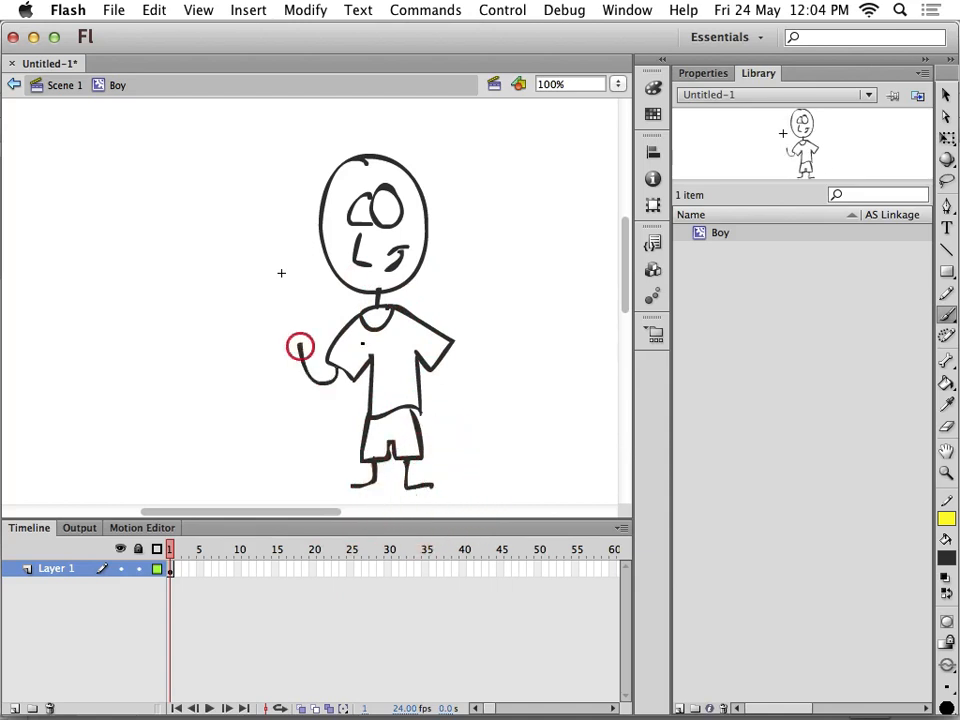
{"action": "mouse_move", "coordinate": [444, 364]}
{"action": "left_mouse_down"}
{"action": "mouse_move", "coordinate": [477, 331]}
{"action": "mouse_move", "coordinate": [469, 315]}
{"action": "mouse_move", "coordinate": [489, 312]}
{"action": "mouse_move", "coordinate": [496, 324]}
{"action": "left_mouse_up"}
{"action": "mouse_move", "coordinate": [302, 345]}
{"action": "left_mouse_down"}
{"action": "mouse_move", "coordinate": [289, 326]}
{"action": "mouse_move", "coordinate": [277, 346]}
{"action": "left_mouse_up"}
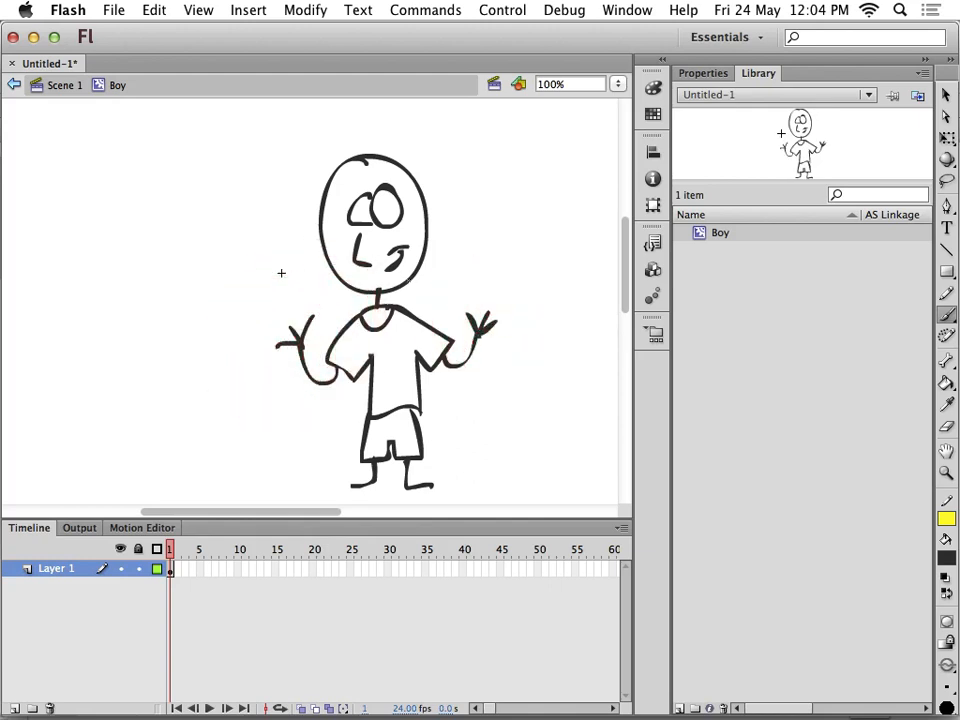
{"action": "left_click", "coordinate": [385, 212]}
{"action": "left_click", "coordinate": [362, 211]}
- Try to fill the boy's face with golden yellow using the Paint Bucket
{"action": "left_click", "coordinate": [945, 558]}
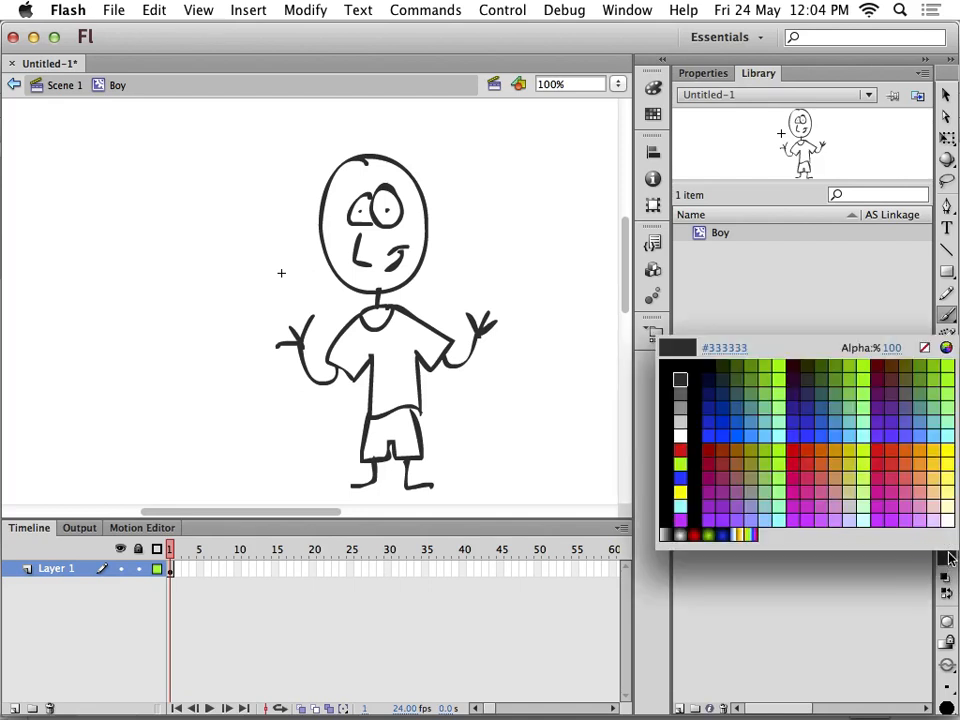
{"action": "left_click", "coordinate": [940, 459]}
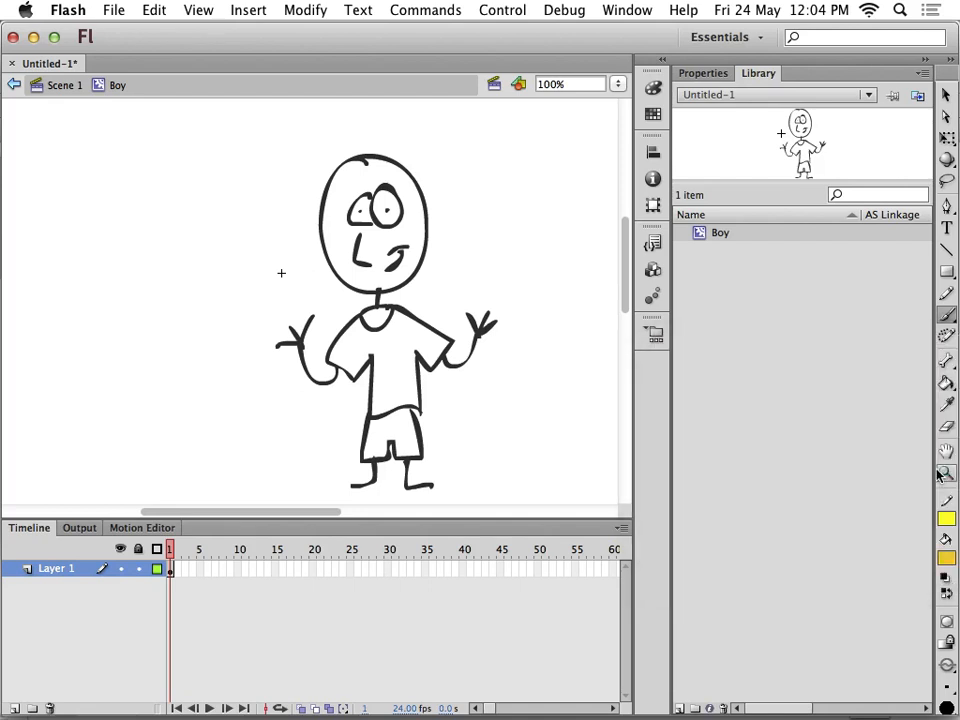
{"action": "left_click", "coordinate": [946, 383]}
{"action": "left_click", "coordinate": [408, 215]}
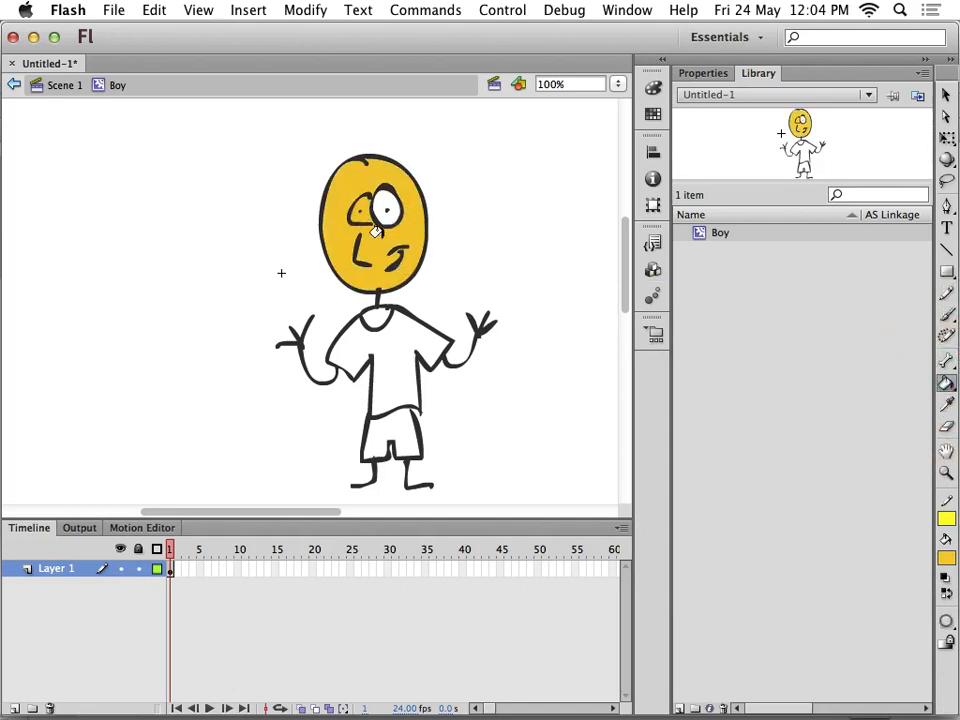
{"action": "left_click", "coordinate": [362, 216]}
- Inspect the smaller eye's outline for gaps up close and undo the yellow face fill
{"action": "key", "text": "super+equal"}
{"action": "key", "text": "super+equal"}
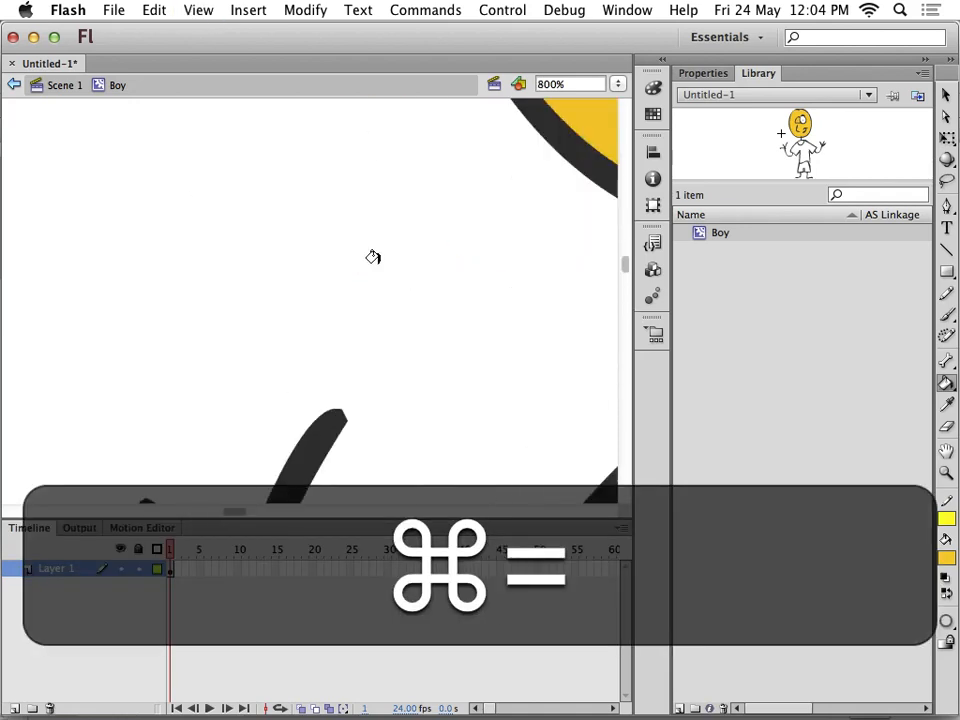
{"action": "key", "text": "super+equal"}
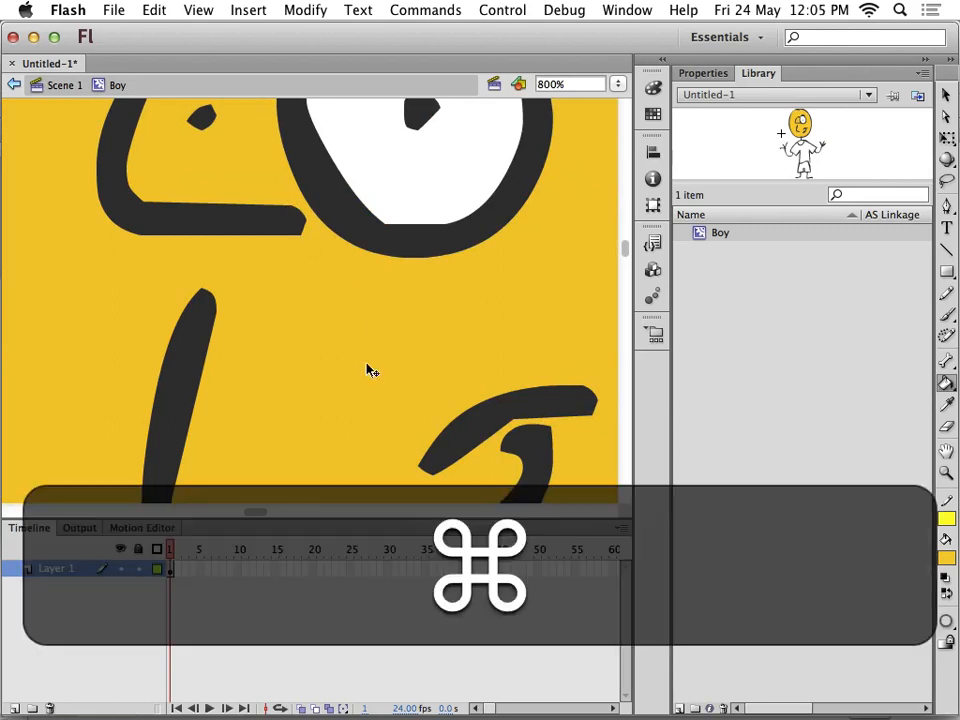
{"action": "key", "text": "super+minus"}
{"action": "key", "text": "super+minus"}
{"action": "key", "text": "super+minus"}
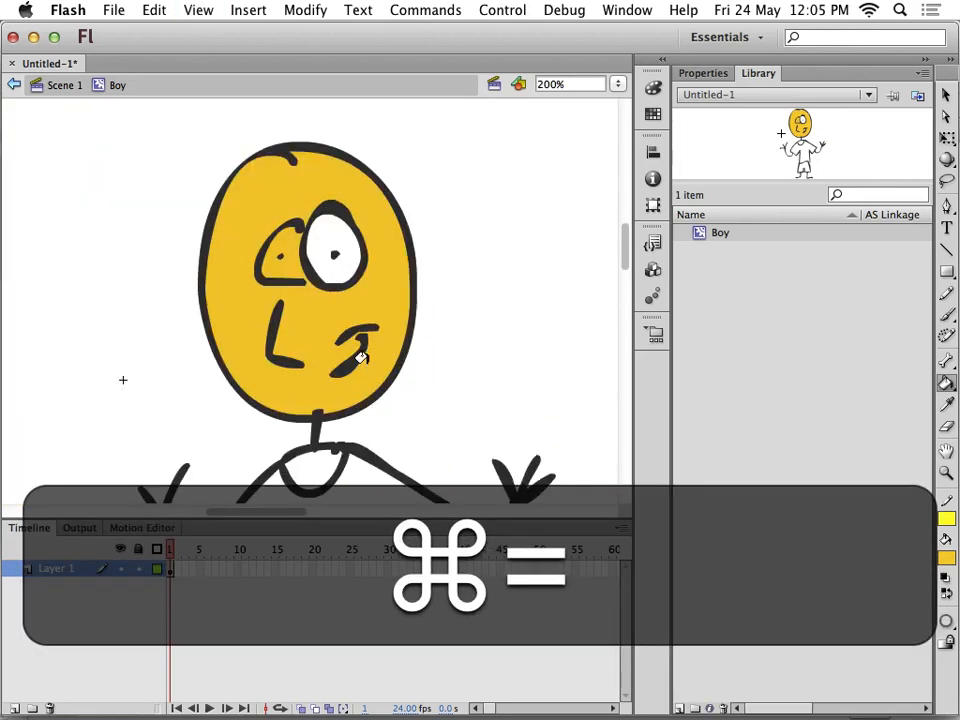
{"action": "key", "text": "super+z"}
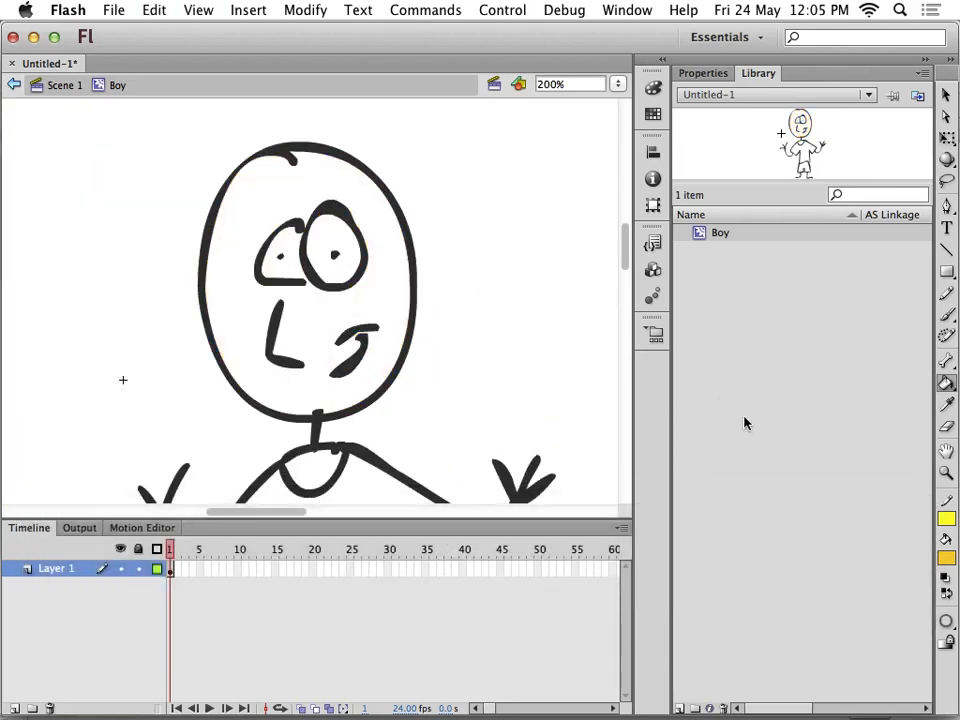
- Close the gaps at the top and bottom of the smaller eye's outline with black brush strokes
{"action": "left_click", "coordinate": [946, 562]}
{"action": "left_click", "coordinate": [704, 369]}
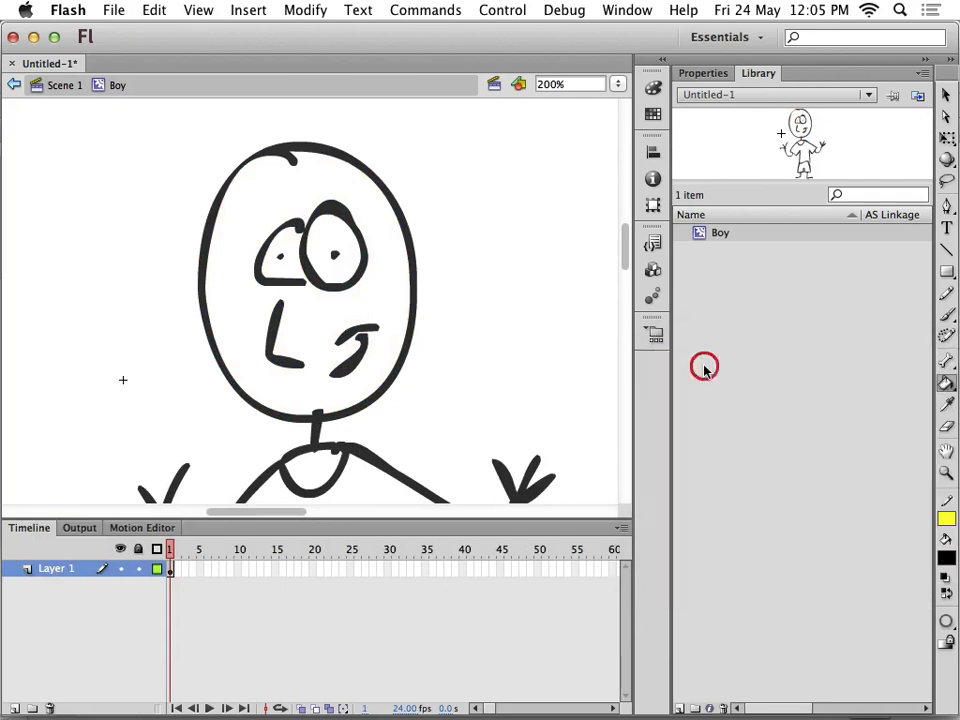
{"action": "left_click", "coordinate": [946, 314]}
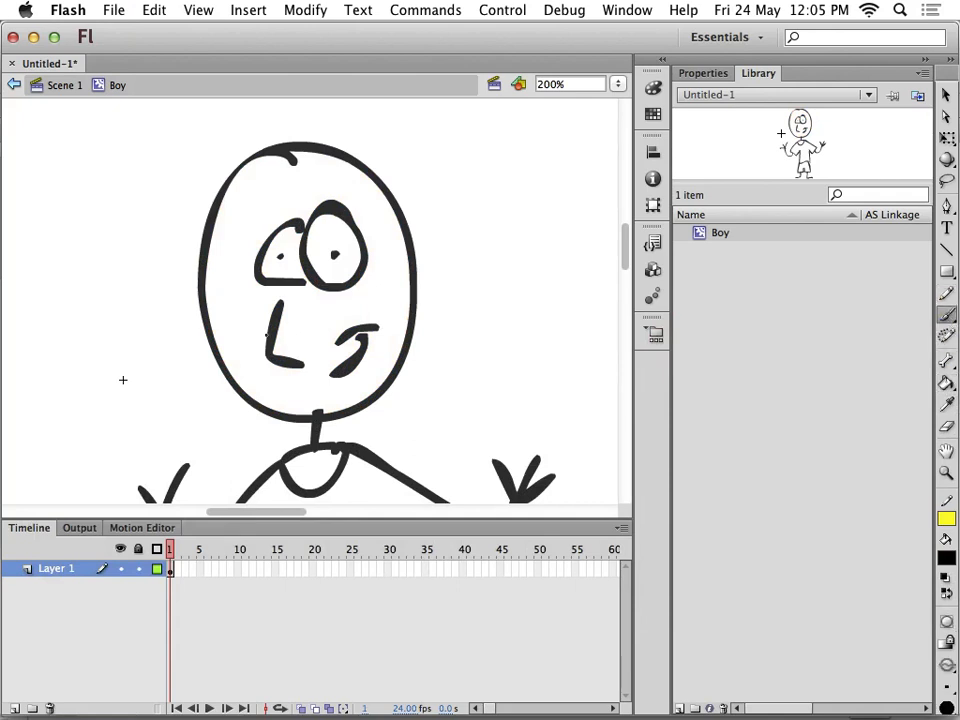
{"action": "left_click", "coordinate": [308, 280]}
{"action": "left_click", "coordinate": [297, 227]}
- Fill the boy's face with light orange using the Paint Bucket, leaving both eyes unfilled
{"action": "left_click", "coordinate": [946, 562]}
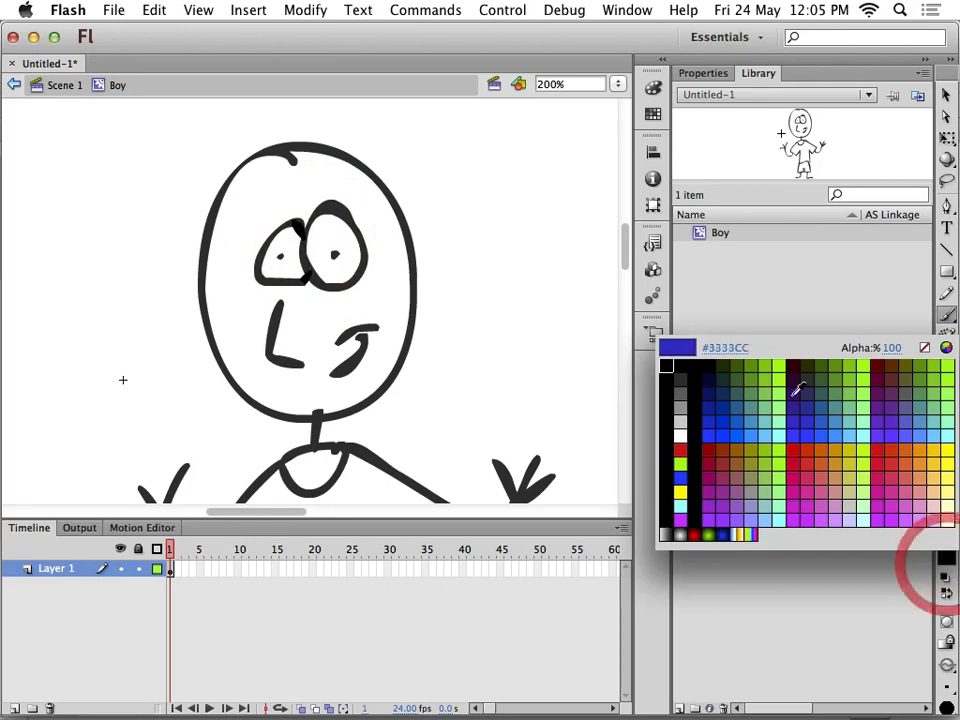
{"action": "left_click", "coordinate": [941, 463]}
{"action": "left_click", "coordinate": [946, 383]}
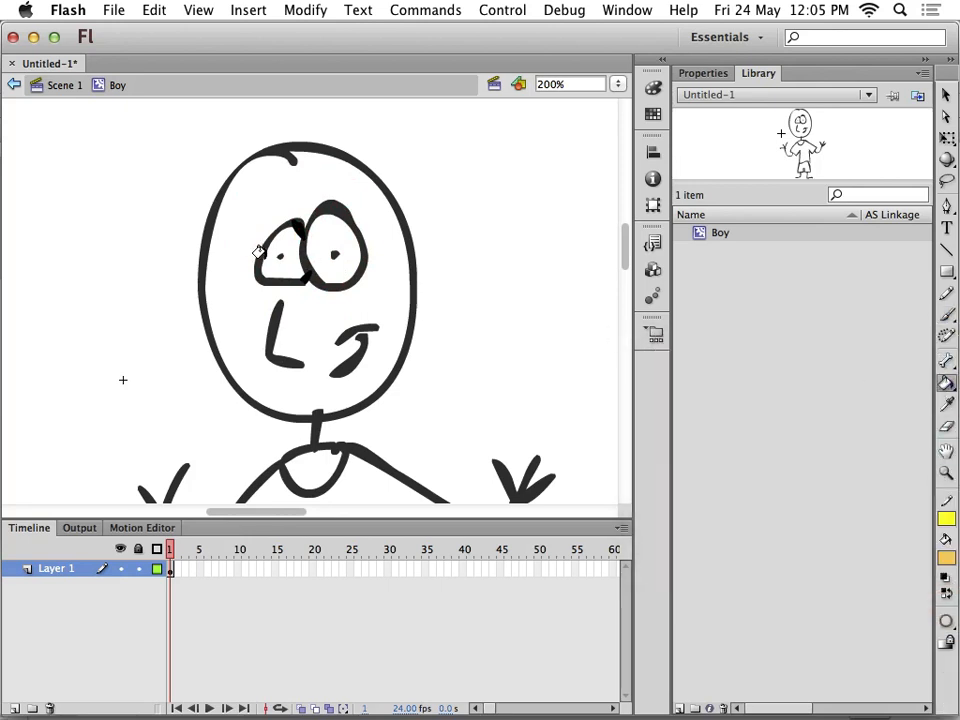
{"action": "left_click", "coordinate": [241, 284]}
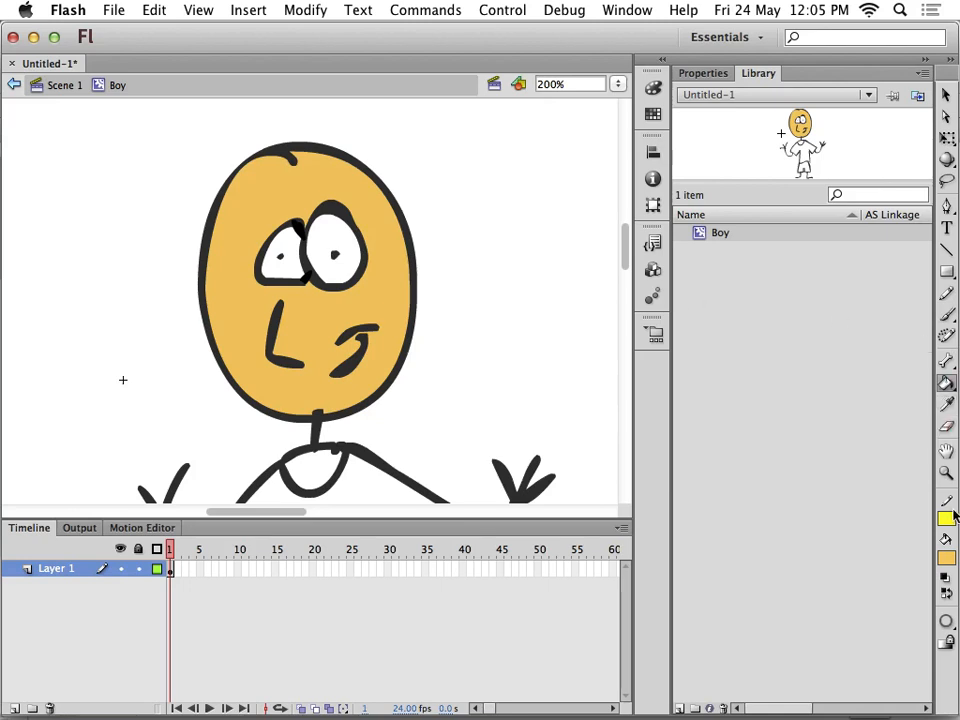
- Set the fill color to white
{"action": "left_click", "coordinate": [946, 557]}
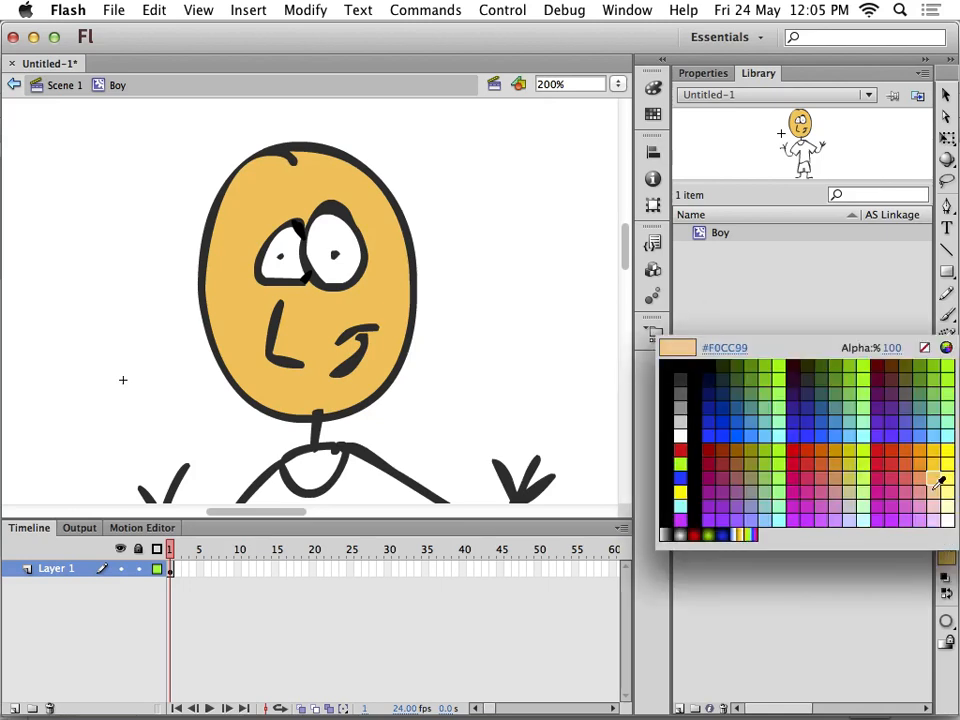
{"action": "left_click", "coordinate": [681, 436]}
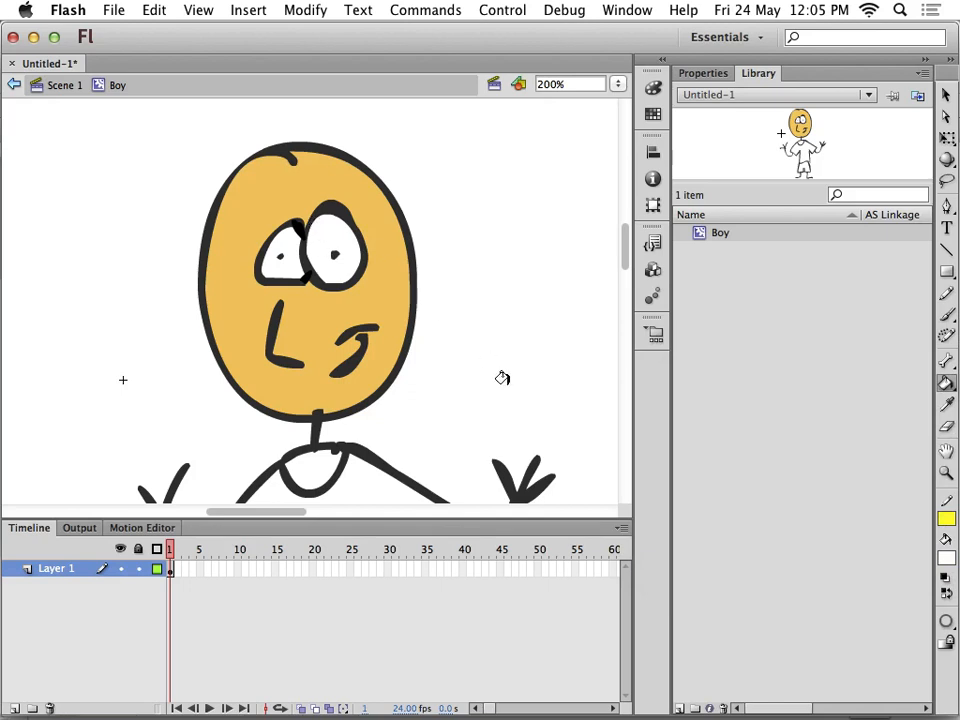
- Fill the boy's T-shirt, including both sleeves, with red using the Paint Bucket
{"action": "scroll", "coordinate": [505, 379], "scroll_direction": "down", "scroll_amount": 5}
{"action": "key", "text": "super+minus"}
{"action": "key", "text": "super+minus"}
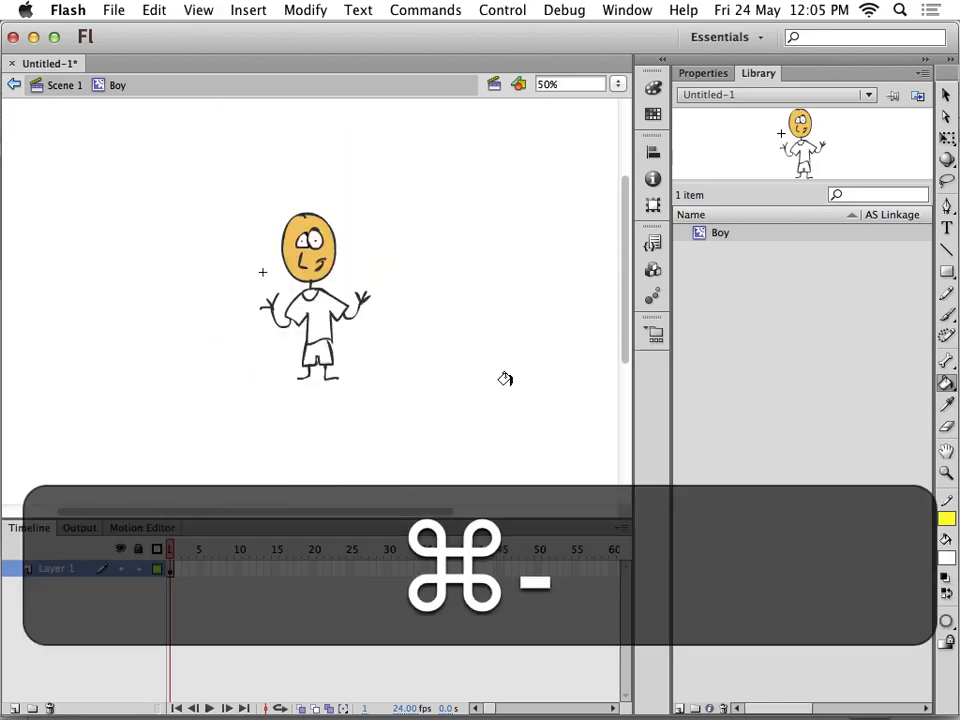
{"action": "key", "text": "super+equal"}
{"action": "key", "text": "super+equal"}
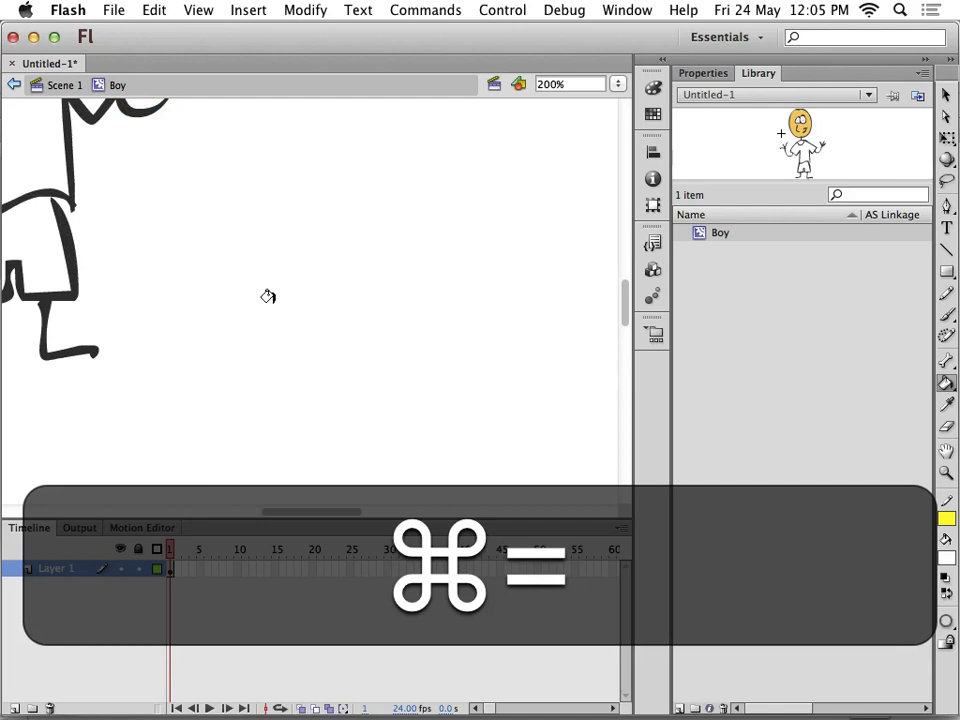
{"action": "scroll", "coordinate": [268, 296], "scroll_direction": "left", "scroll_amount": 10}
{"action": "scroll", "coordinate": [268, 296], "scroll_direction": "right", "scroll_amount": 5}
{"action": "scroll", "coordinate": [268, 296], "scroll_direction": "down", "scroll_amount": 2}
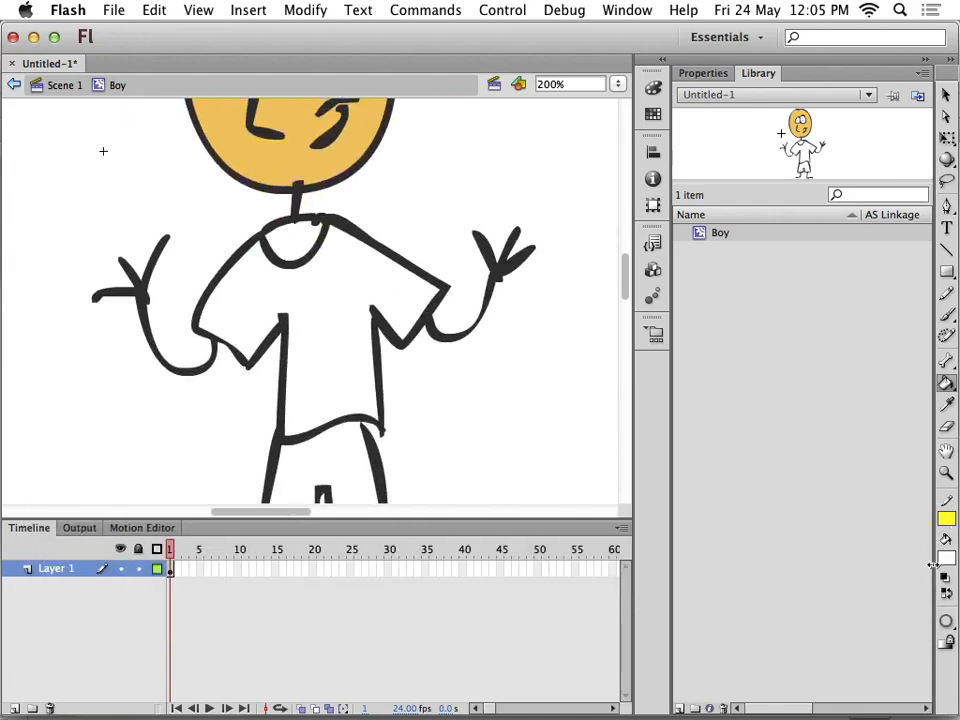
{"action": "left_click", "coordinate": [946, 557]}
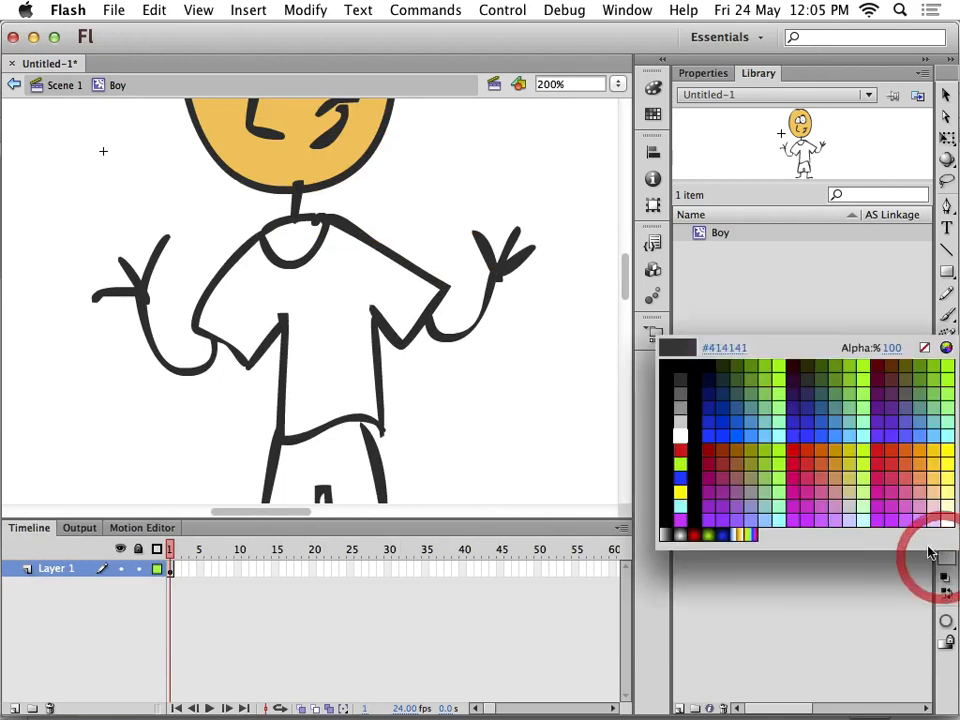
{"action": "left_click", "coordinate": [795, 444]}
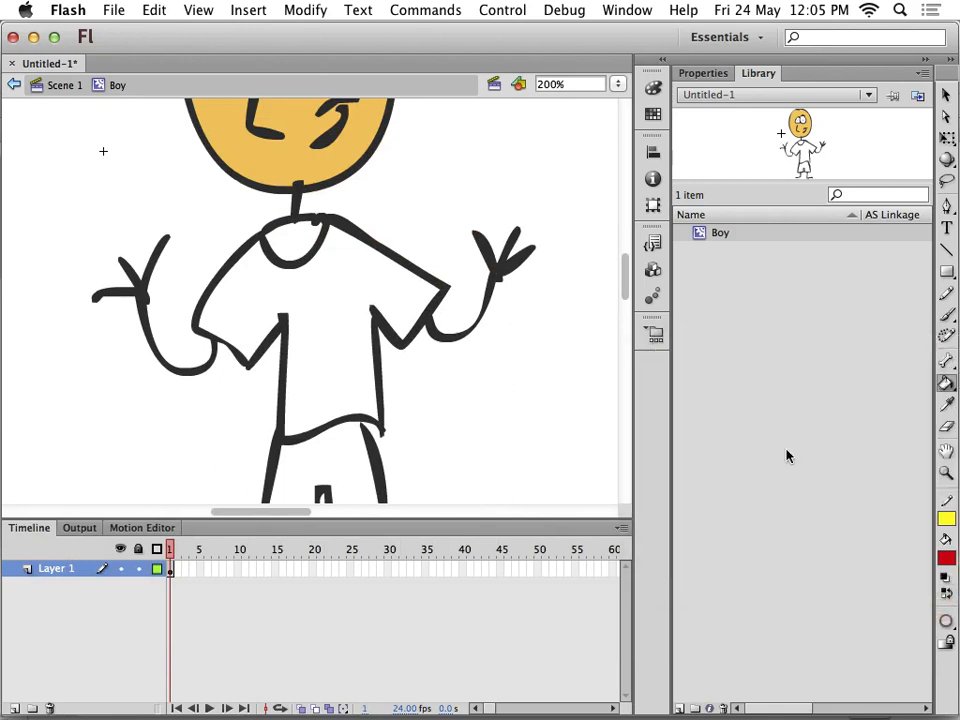
{"action": "left_click", "coordinate": [352, 280]}
- Try to fill the boy's shorts with the same red
{"action": "scroll", "coordinate": [440, 340], "scroll_direction": "down", "scroll_amount": 4}
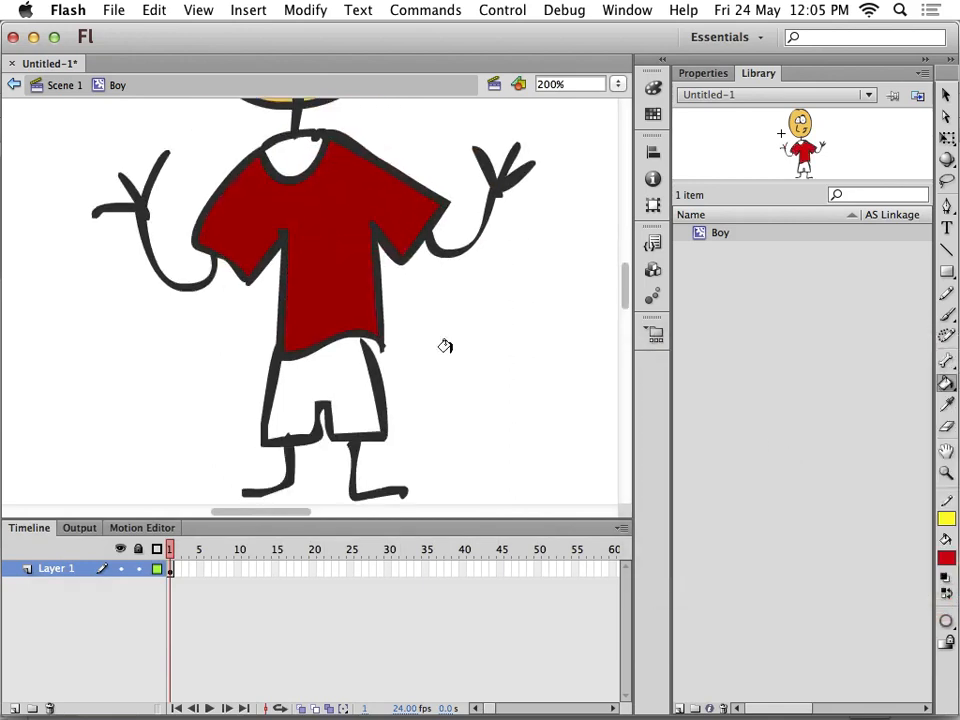
{"action": "left_click", "coordinate": [336, 380]}
{"action": "key", "text": "super+minus"}
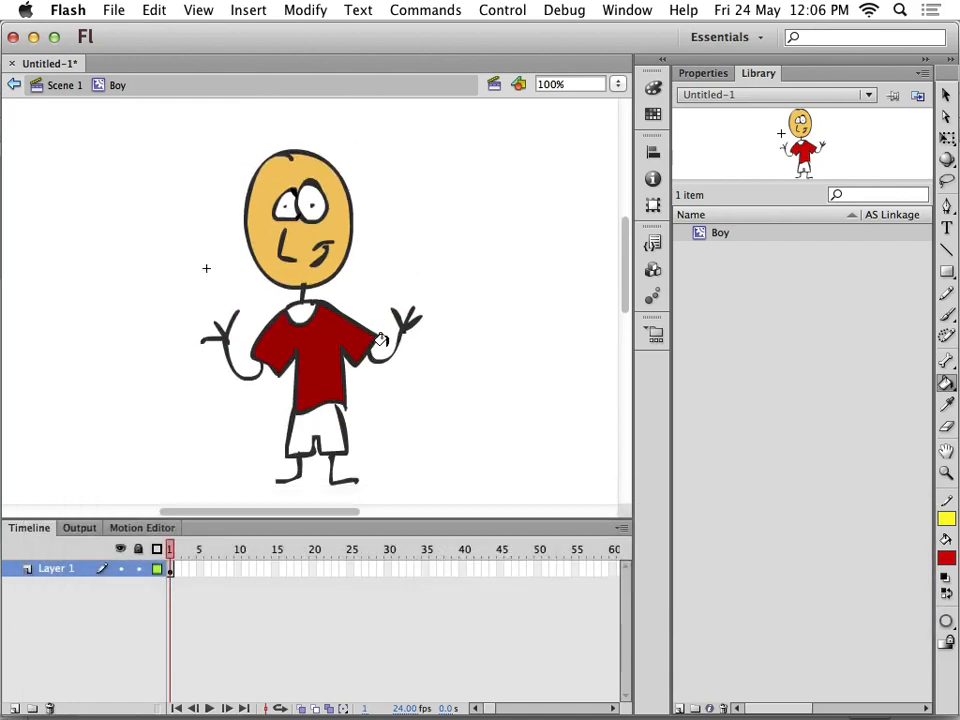
{"action": "scroll", "coordinate": [381, 340], "scroll_direction": "down", "scroll_amount": 2}
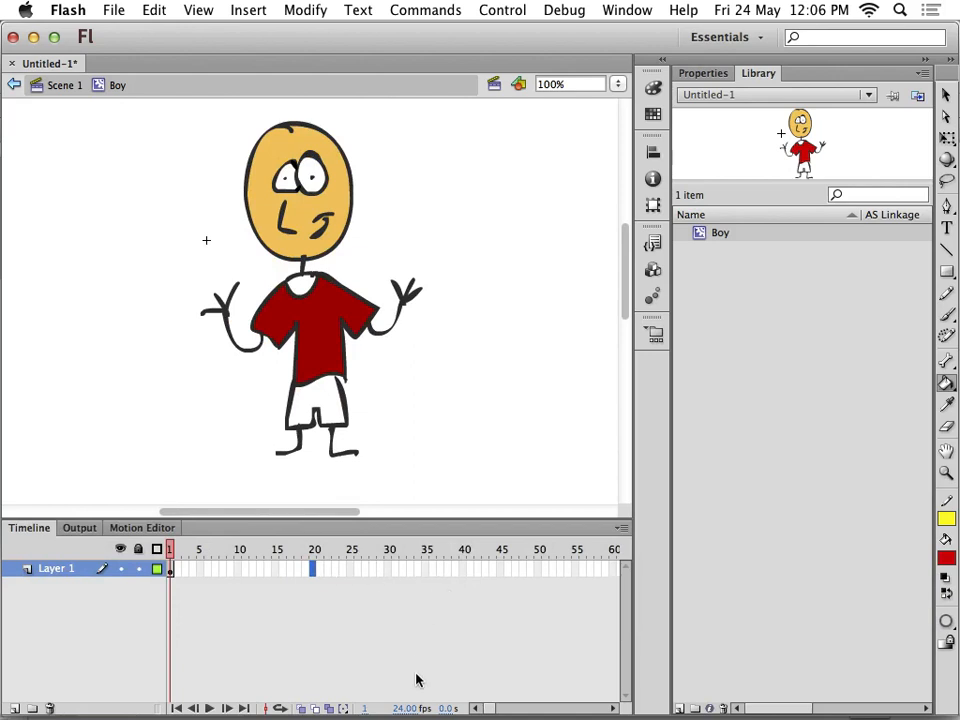
- Set the document's frame rate to 30 fps
{"action": "left_click", "coordinate": [404, 708]}
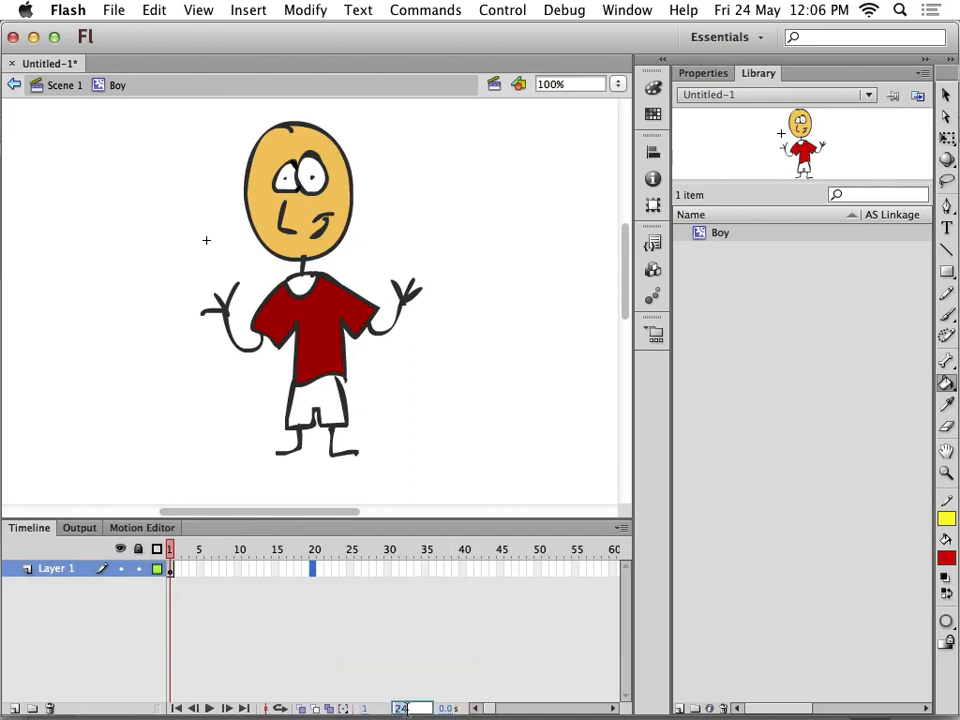
{"action": "type", "text": "30"}
{"action": "key", "text": "Return"}
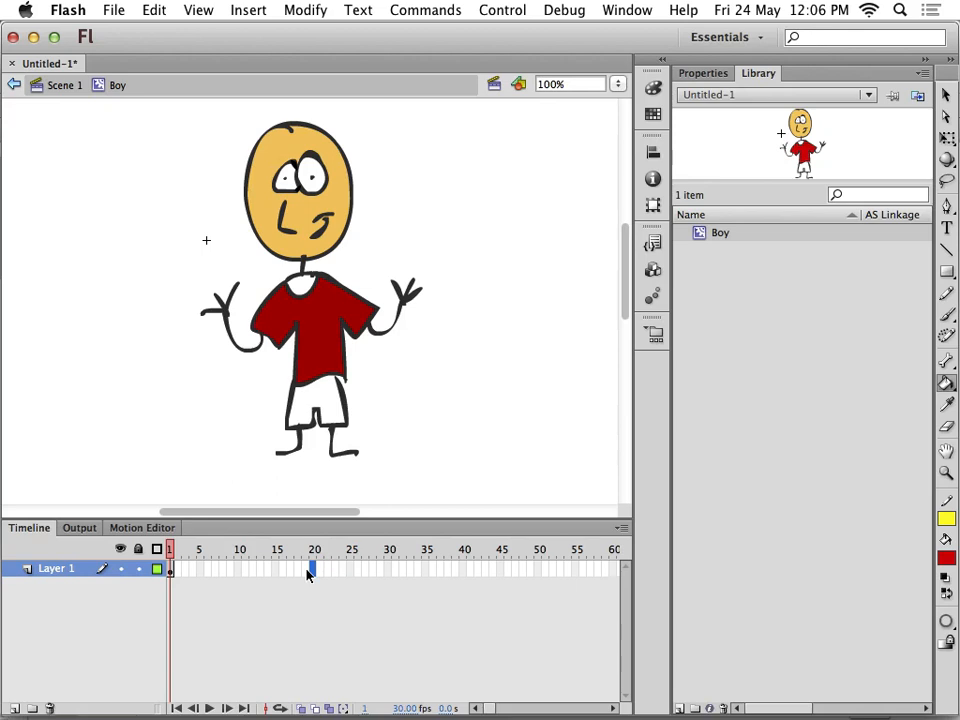
- Insert a keyframe at frame 15 of Layer 1 inside the Boy symbol
{"action": "left_click", "coordinate": [251, 569]}
{"action": "left_click", "coordinate": [276, 569]}
{"action": "right_click", "coordinate": [278, 569]}
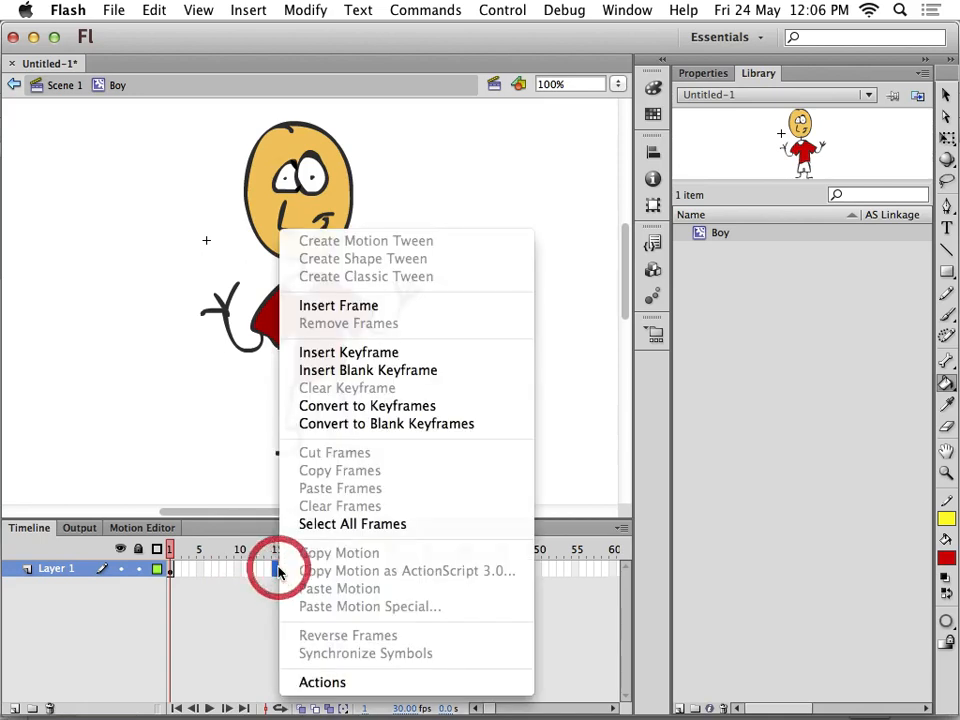
{"action": "left_click", "coordinate": [357, 353]}
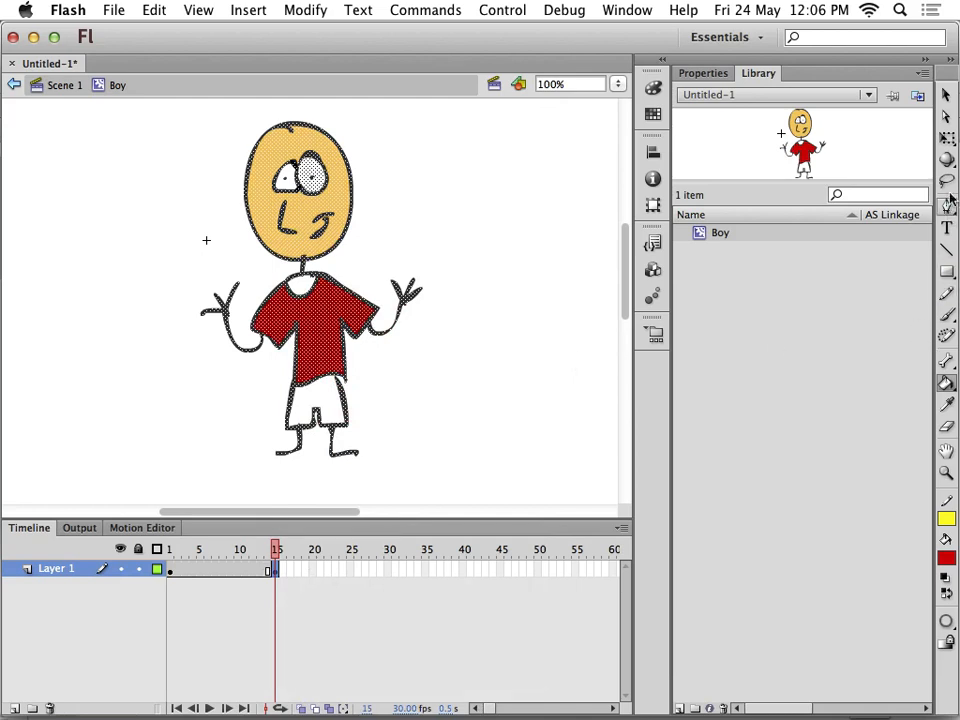
- Erase the boy's mouth and both arms with their hands on frame 15
{"action": "left_click", "coordinate": [946, 427]}
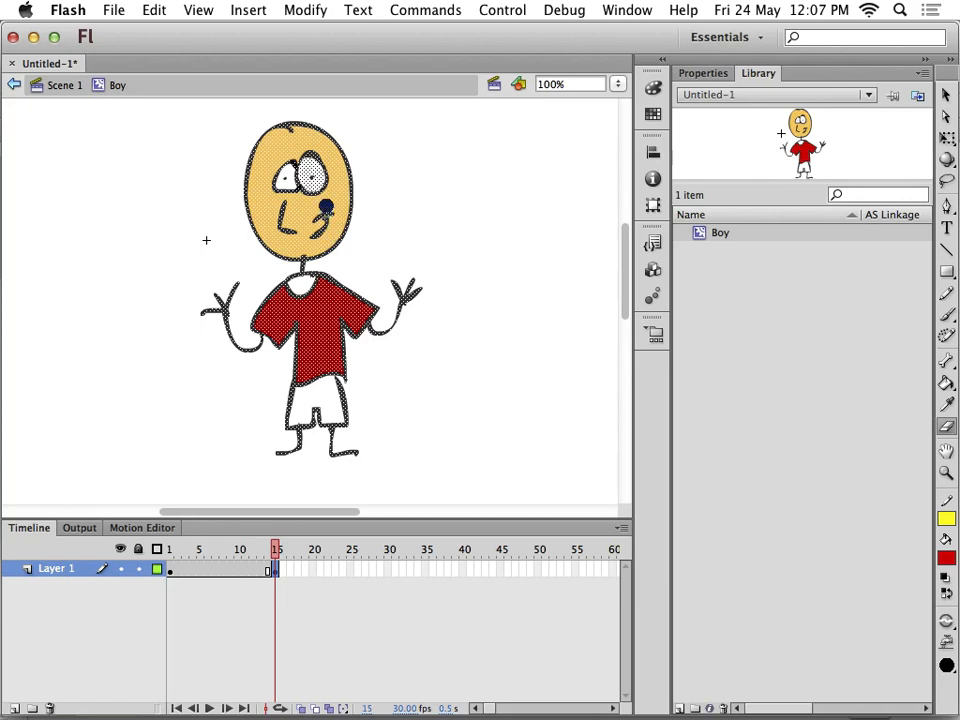
{"action": "mouse_move", "coordinate": [325, 208]}
{"action": "left_mouse_down"}
{"action": "mouse_move", "coordinate": [314, 232]}
{"action": "mouse_move", "coordinate": [322, 214]}
{"action": "left_mouse_up"}
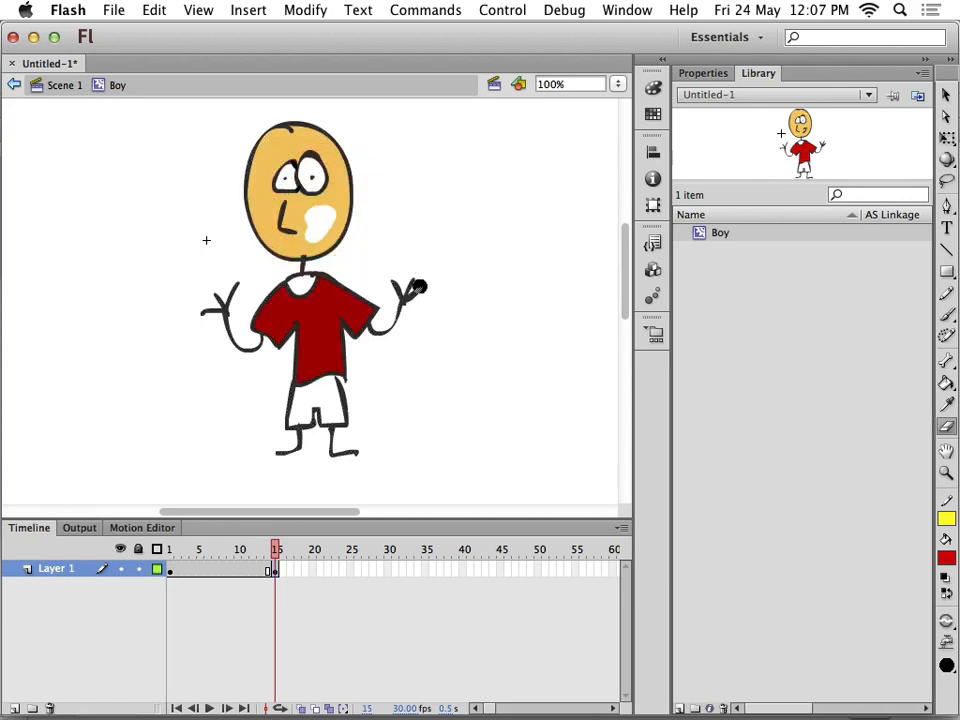
{"action": "mouse_move", "coordinate": [407, 274]}
{"action": "left_mouse_down"}
{"action": "mouse_move", "coordinate": [411, 289]}
{"action": "mouse_move", "coordinate": [392, 272]}
{"action": "mouse_move", "coordinate": [403, 283]}
{"action": "mouse_move", "coordinate": [386, 339]}
{"action": "mouse_move", "coordinate": [377, 331]}
{"action": "left_mouse_up"}
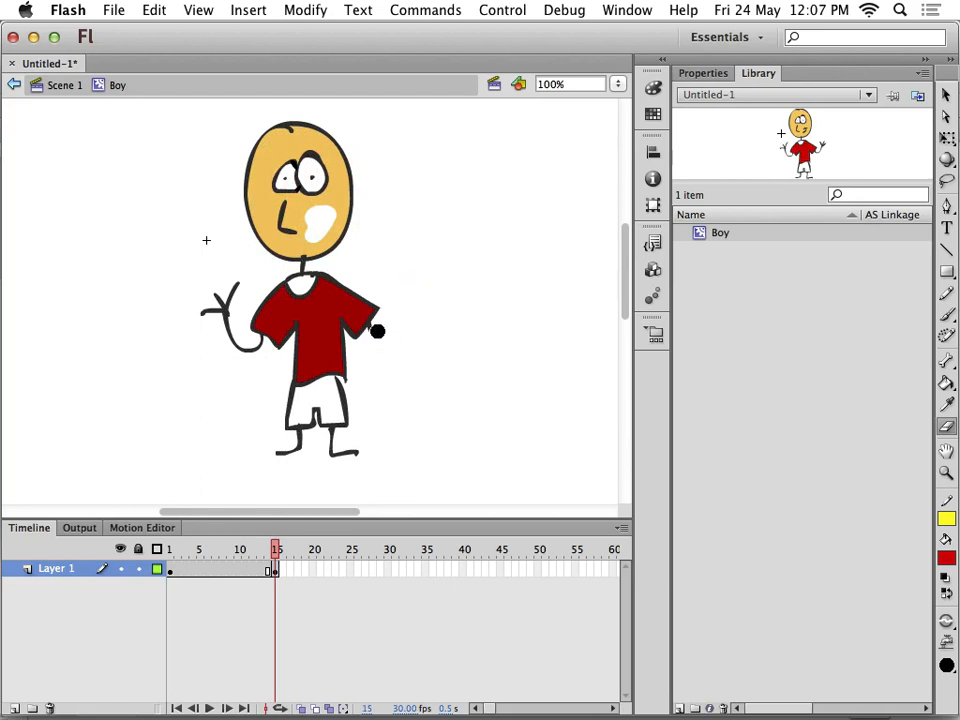
{"action": "mouse_move", "coordinate": [242, 296]}
{"action": "left_mouse_down"}
{"action": "mouse_move", "coordinate": [204, 318]}
{"action": "mouse_move", "coordinate": [209, 297]}
{"action": "mouse_move", "coordinate": [232, 342]}
{"action": "mouse_move", "coordinate": [250, 356]}
{"action": "mouse_move", "coordinate": [239, 342]}
{"action": "mouse_move", "coordinate": [276, 364]}
{"action": "left_mouse_up"}
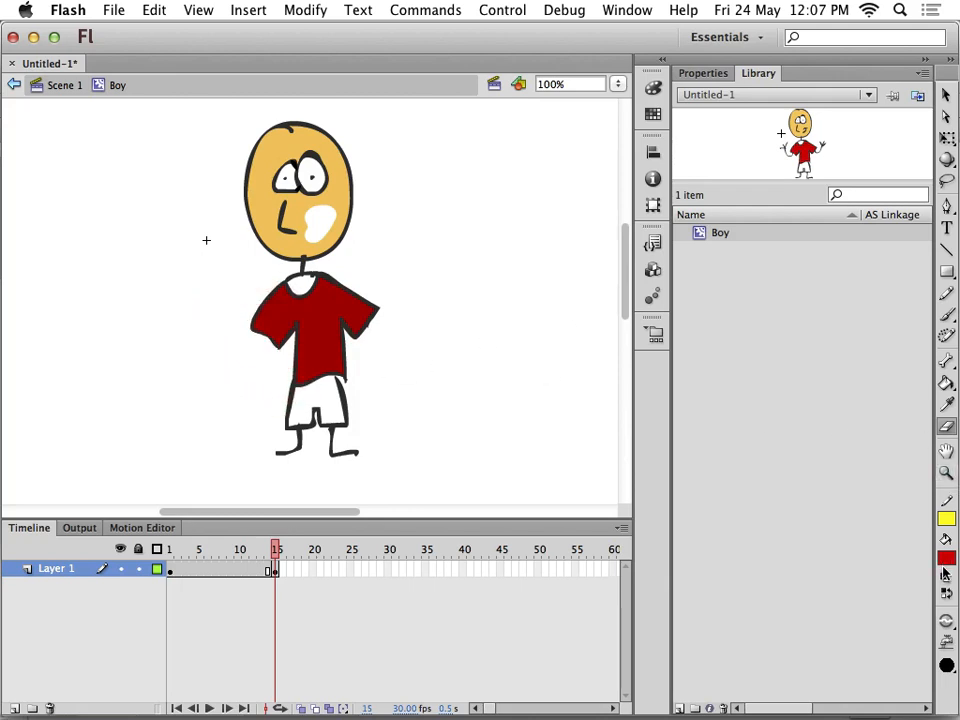
- Sample the face's light orange and paint over the erased mouth area with an enlarged brush
{"action": "left_click", "coordinate": [945, 404]}
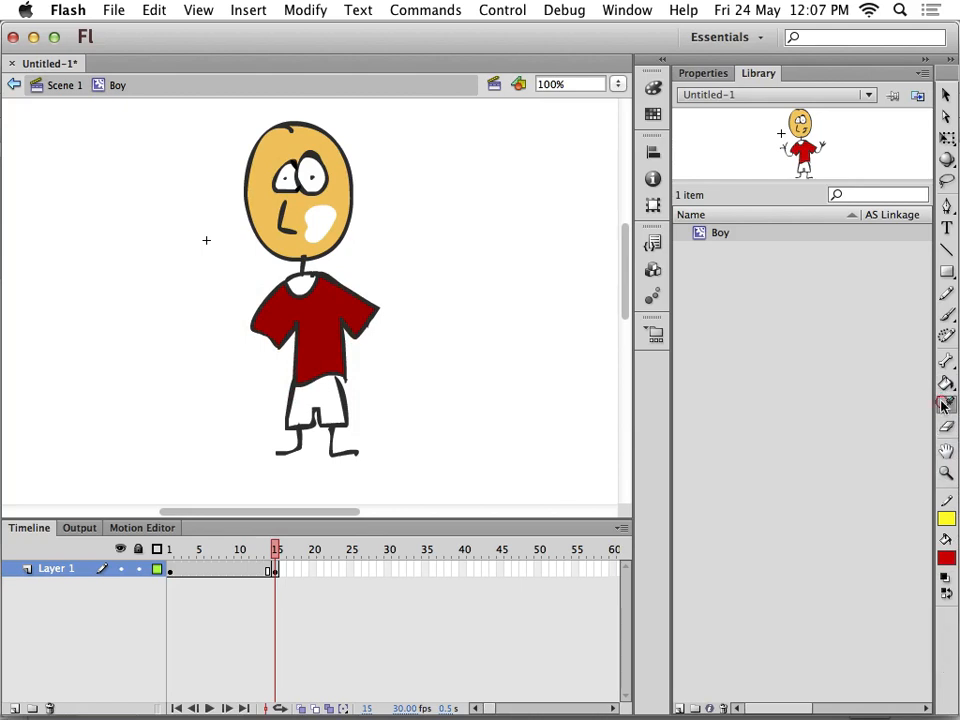
{"action": "left_click", "coordinate": [328, 185]}
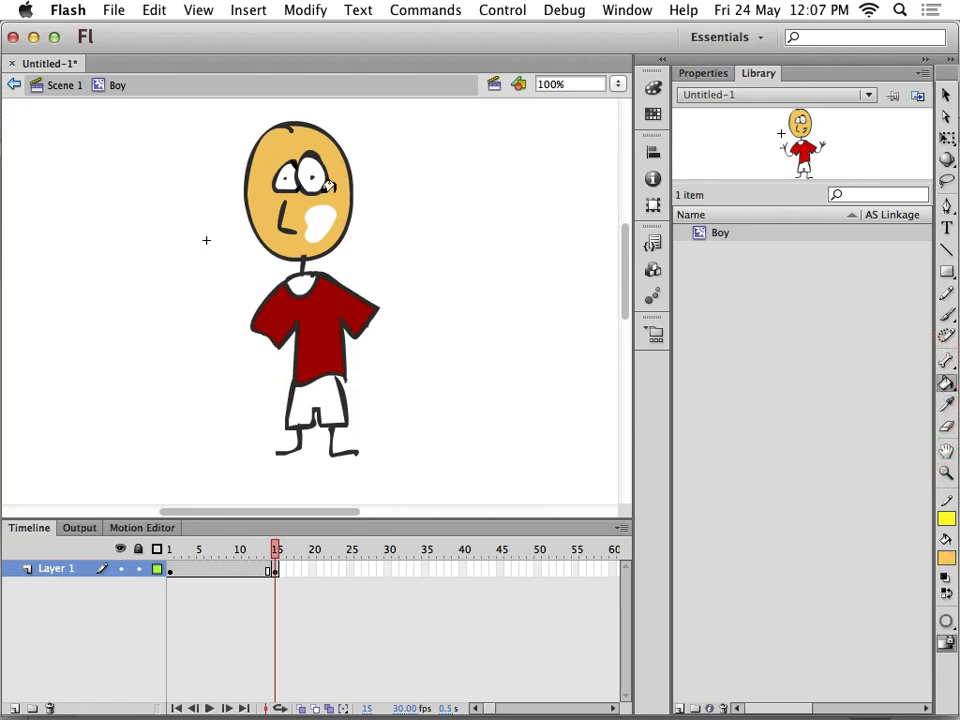
{"action": "left_click", "coordinate": [946, 314]}
{"action": "key", "text": "bracketright"}
{"action": "key", "text": "bracketright"}
{"action": "key", "text": "bracketright"}
{"action": "key", "text": "bracketright"}
{"action": "key", "text": "bracketright"}
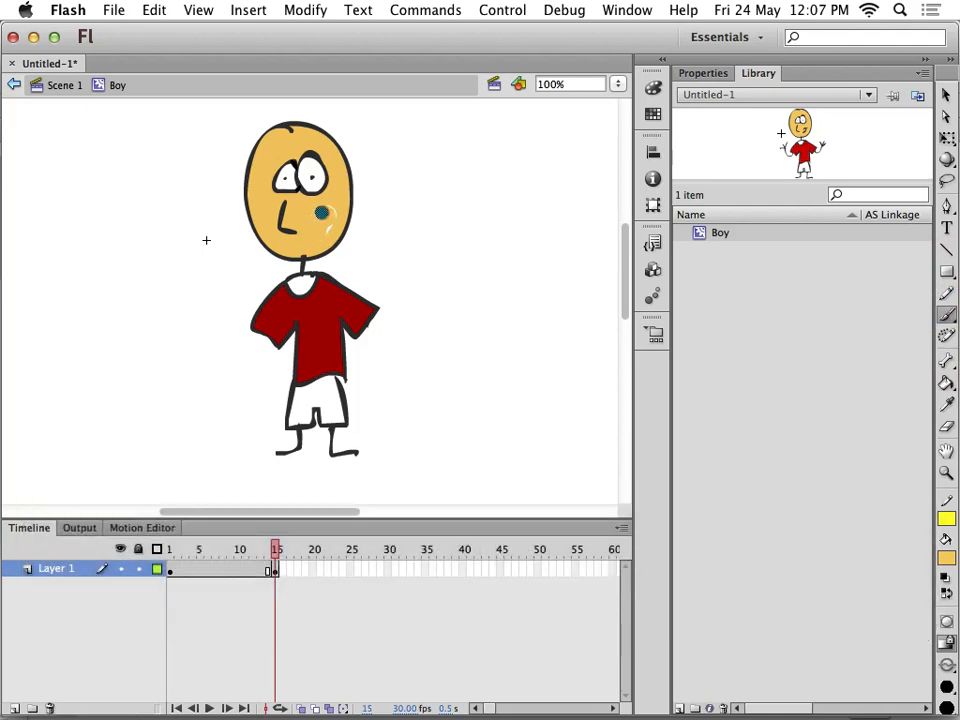
{"action": "left_click", "coordinate": [318, 216]}
- Paint a frowning mouth on the boy's face in black with a smaller brush
{"action": "left_click", "coordinate": [946, 558]}
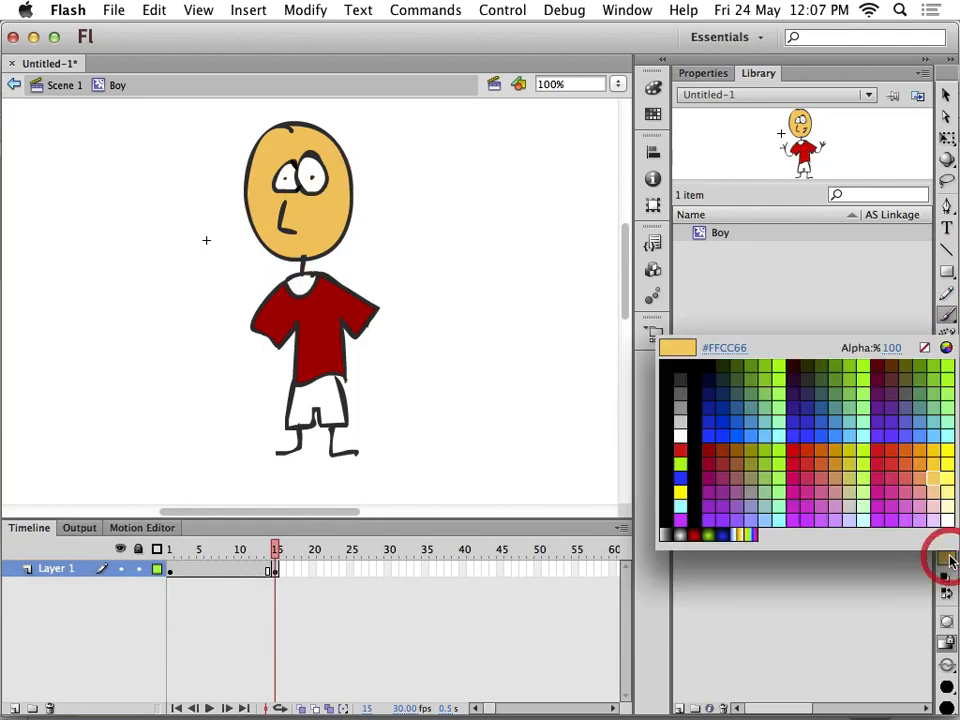
{"action": "left_click", "coordinate": [688, 360]}
{"action": "key", "text": "bracketleft"}
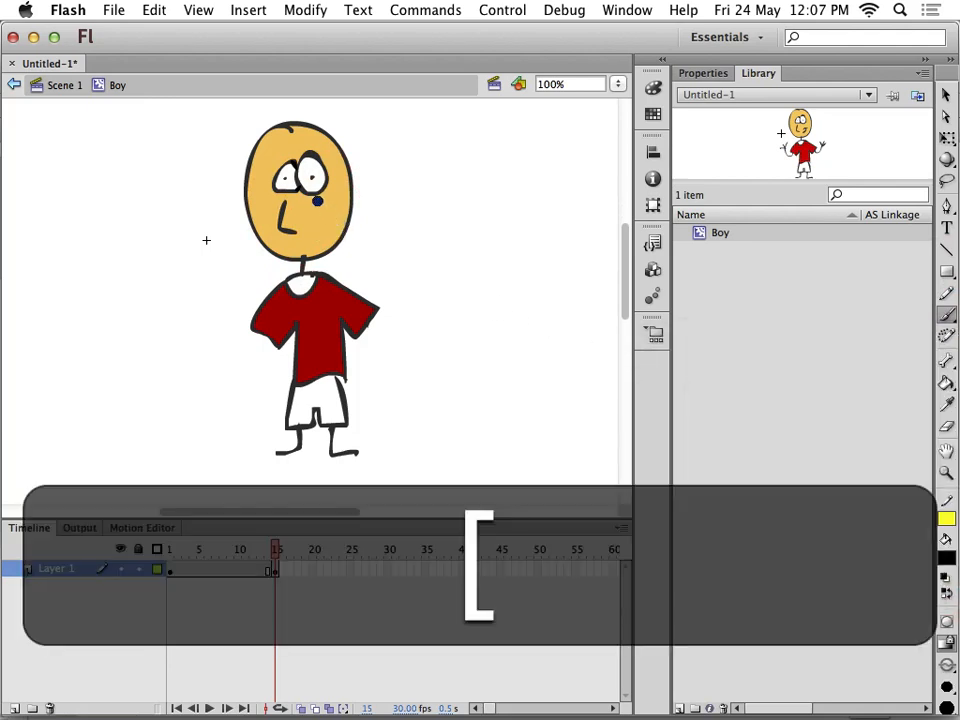
{"action": "left_click_drag", "start_coordinate": [305, 244], "coordinate": [333, 228]}
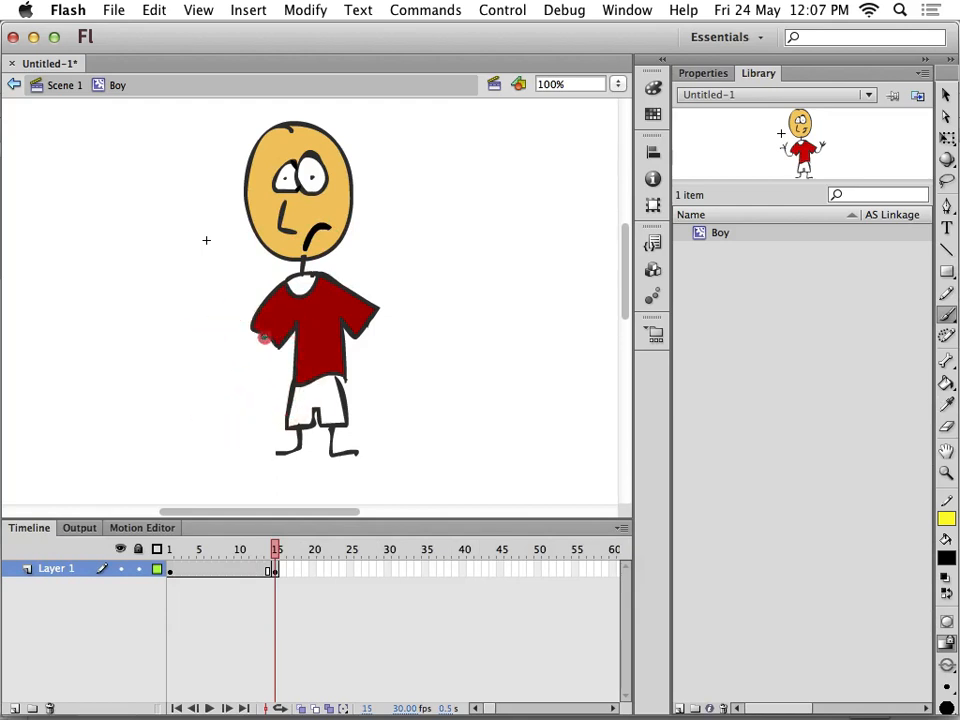
- Paint two black arms hanging down from the sleeves, each ending in a hand with three fingers
{"action": "left_click_drag", "start_coordinate": [263, 337], "coordinate": [256, 385]}
{"action": "left_click_drag", "start_coordinate": [375, 369], "coordinate": [368, 322]}
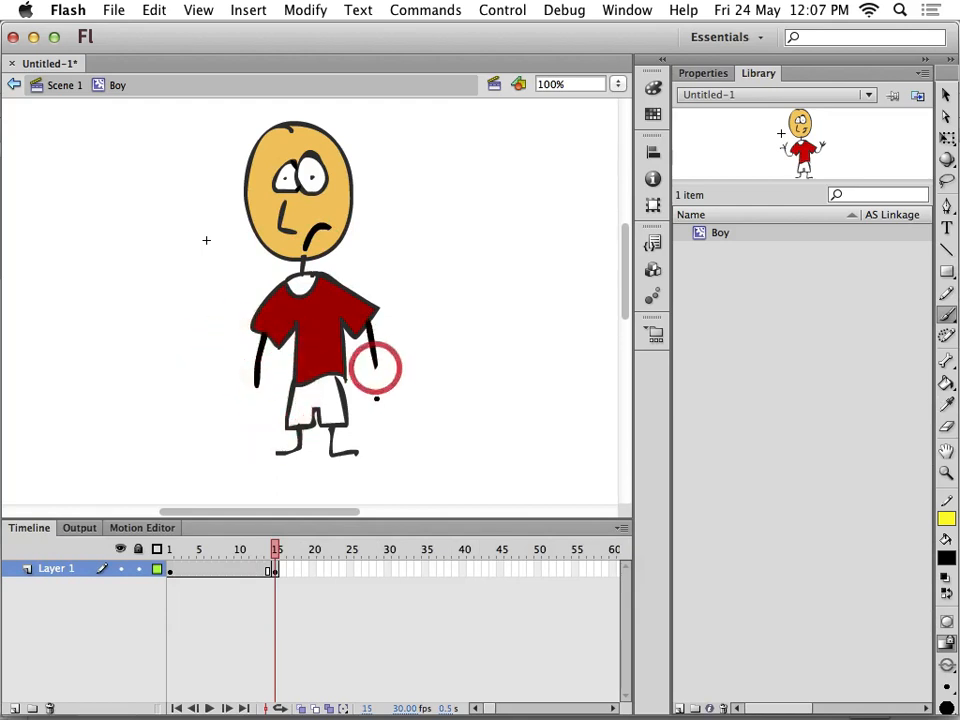
{"action": "left_click_drag", "start_coordinate": [369, 392], "coordinate": [382, 366]}
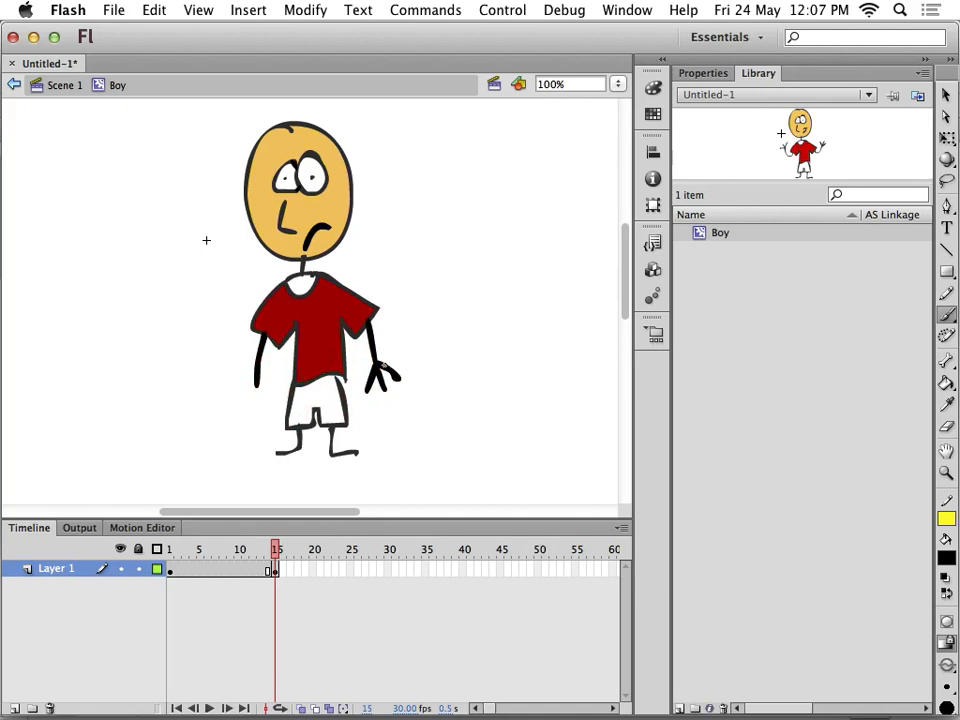
{"action": "mouse_move", "coordinate": [247, 402]}
{"action": "left_mouse_down"}
{"action": "mouse_move", "coordinate": [257, 385]}
{"action": "mouse_move", "coordinate": [274, 401]}
{"action": "left_mouse_up"}
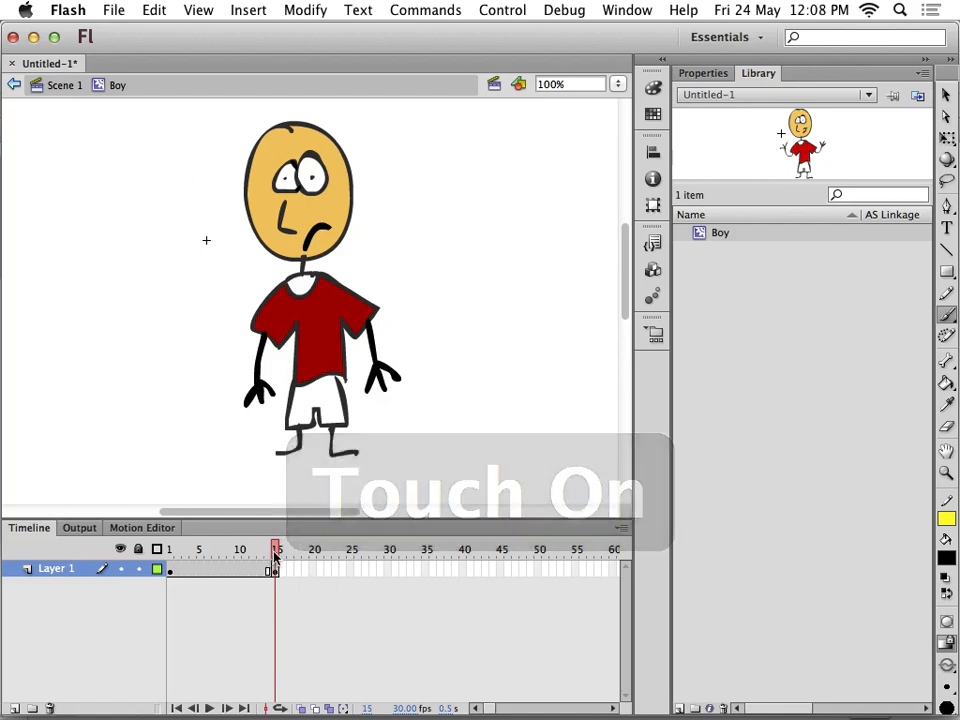
- Copy the keyframe at frame 1 and paste it at frame 30 of Layer 1, checking the animation by scrubbing
{"action": "key", "text": "Return"}
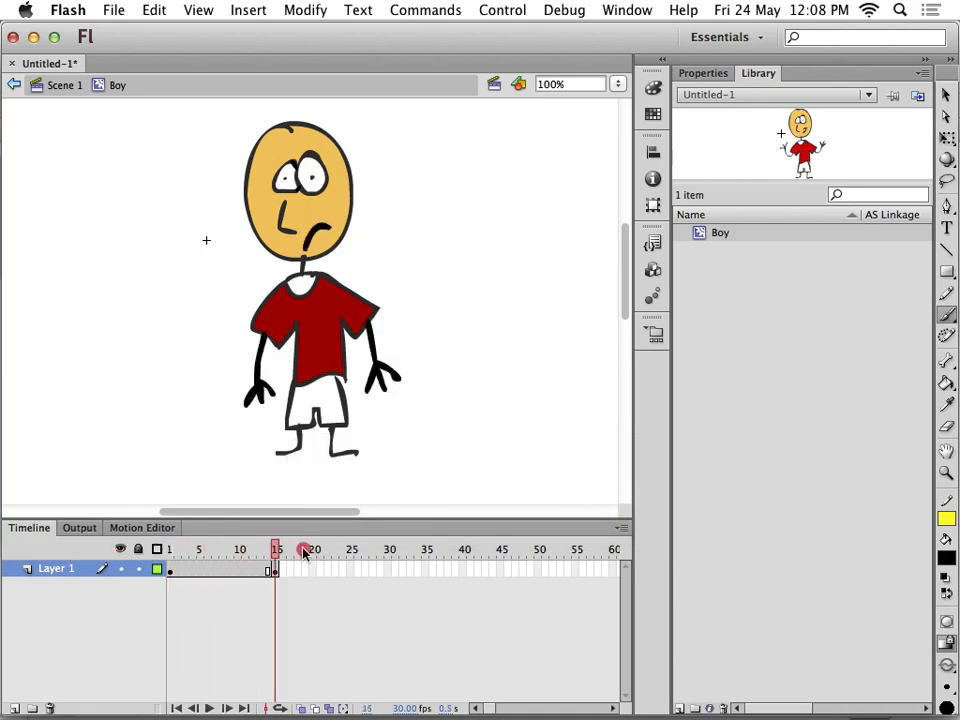
{"action": "left_click_drag", "start_coordinate": [305, 553], "coordinate": [401, 574]}
{"action": "left_click", "coordinate": [386, 569]}
{"action": "left_click", "coordinate": [170, 570]}
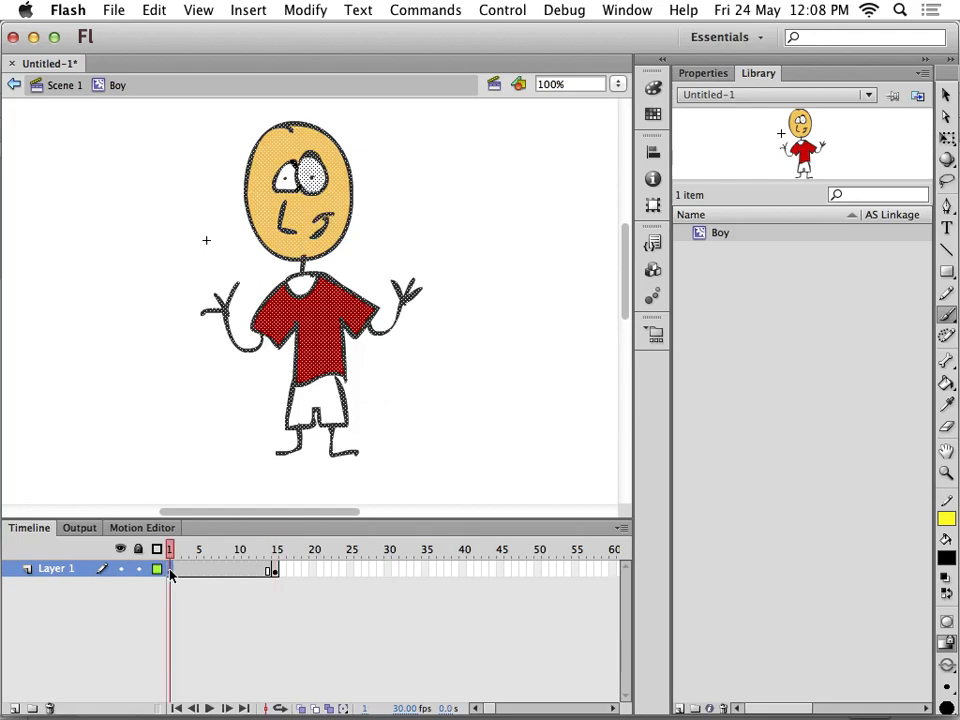
{"action": "right_click", "coordinate": [170, 570]}
{"action": "left_click", "coordinate": [230, 471]}
{"action": "left_click", "coordinate": [386, 570]}
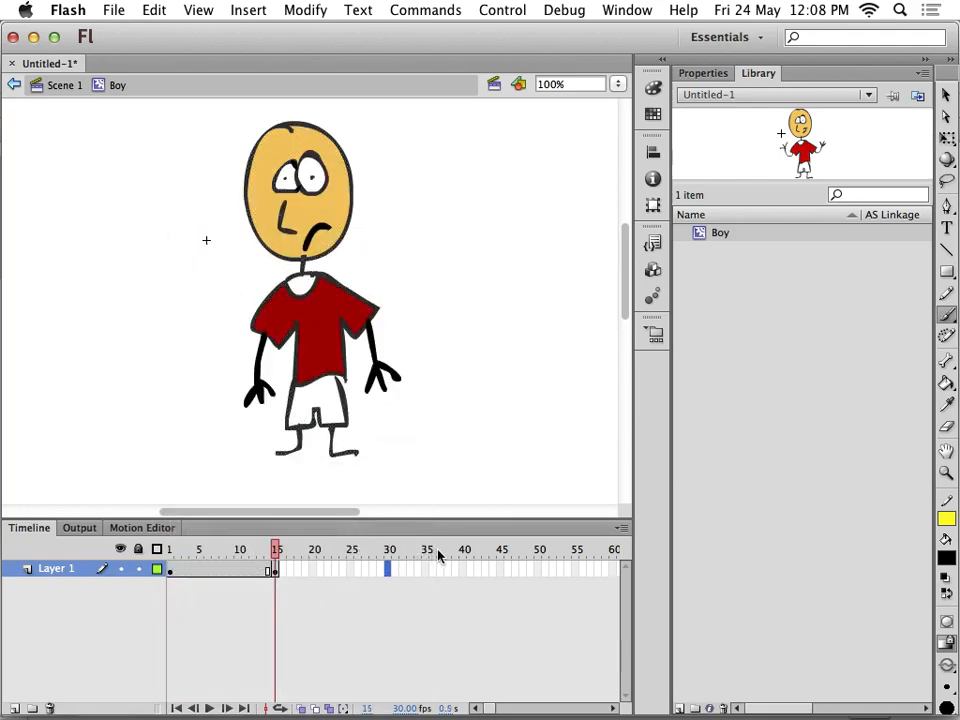
{"action": "right_click", "coordinate": [390, 572]}
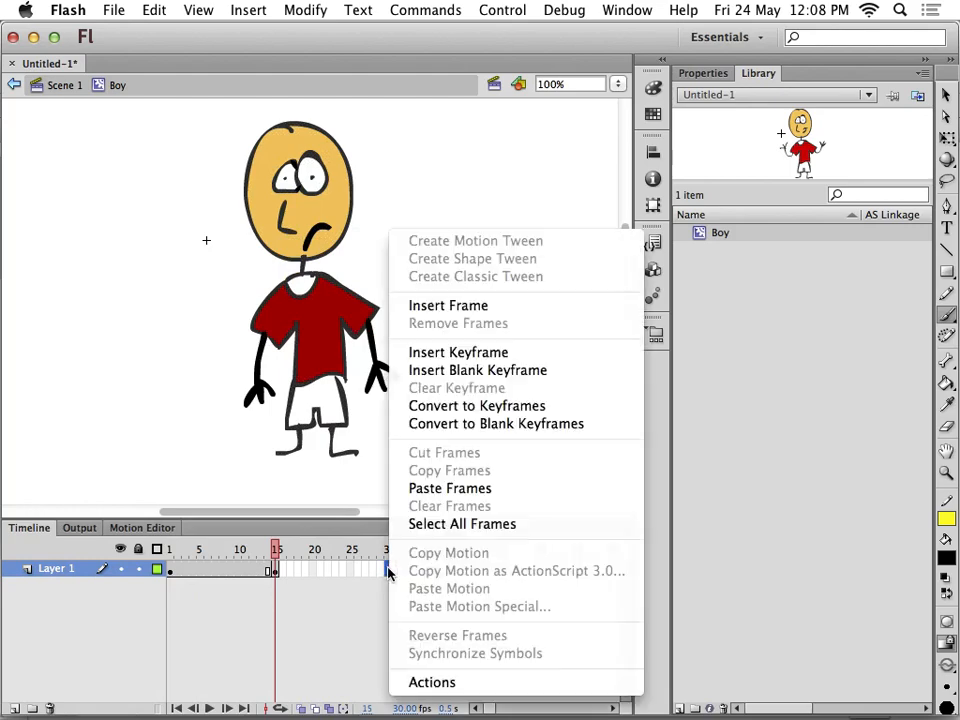
{"action": "left_click", "coordinate": [429, 489]}
{"action": "mouse_move", "coordinate": [386, 550]}
{"action": "left_mouse_down"}
{"action": "mouse_move", "coordinate": [435, 551]}
{"action": "mouse_move", "coordinate": [236, 551]}
{"action": "mouse_move", "coordinate": [403, 552]}
{"action": "left_mouse_up"}
{"action": "left_click_drag", "start_coordinate": [170, 549], "coordinate": [140, 540]}
{"action": "left_click", "coordinate": [441, 550]}
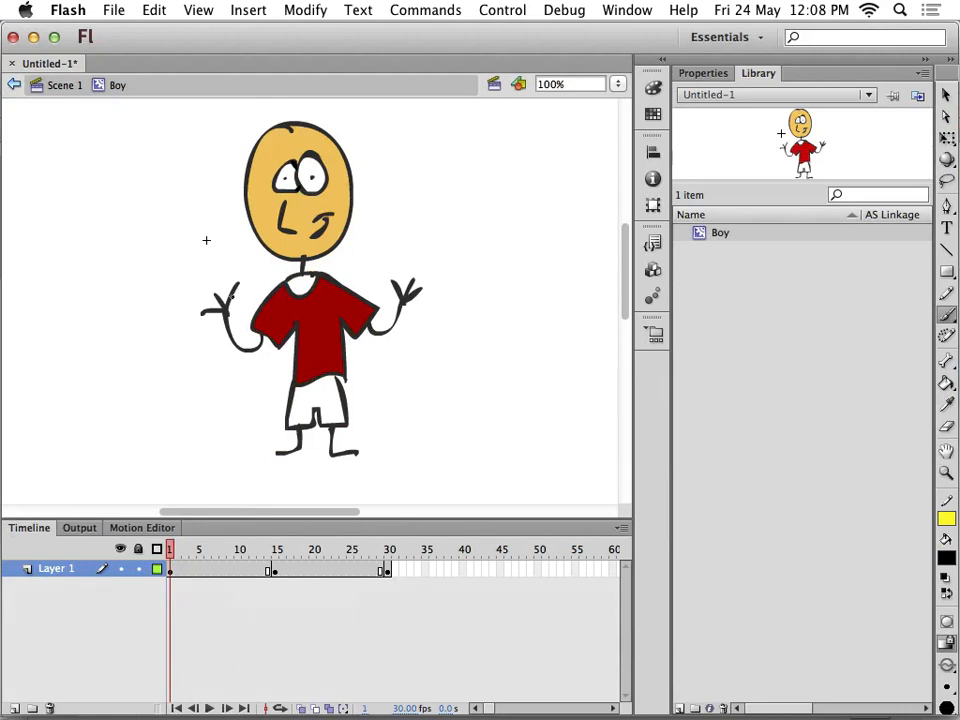
- Return to Scene 1, place an instance of the Boy symbol on the stage's left half, and enlarge it slightly with Free Transform
{"action": "left_click", "coordinate": [66, 88]}
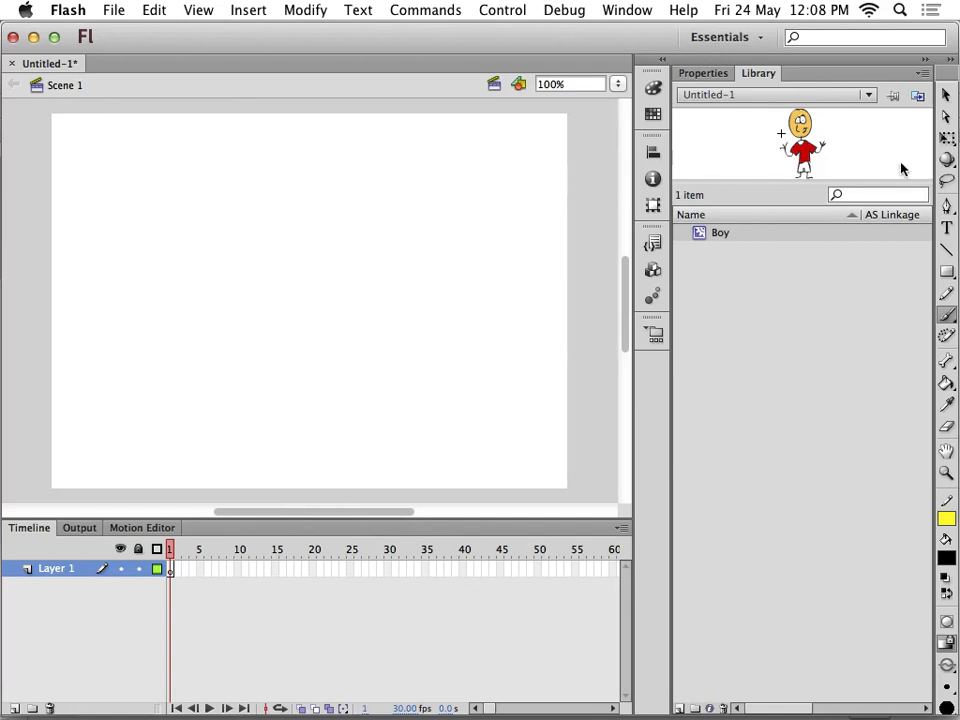
{"action": "left_click_drag", "start_coordinate": [802, 157], "coordinate": [172, 300]}
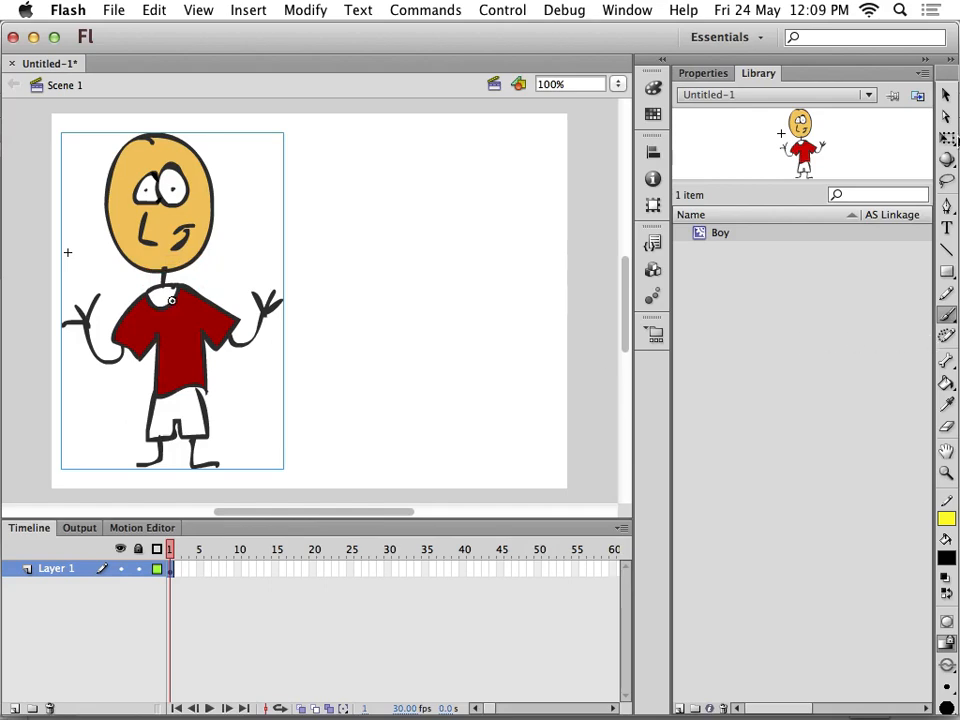
{"action": "key", "text": "q"}
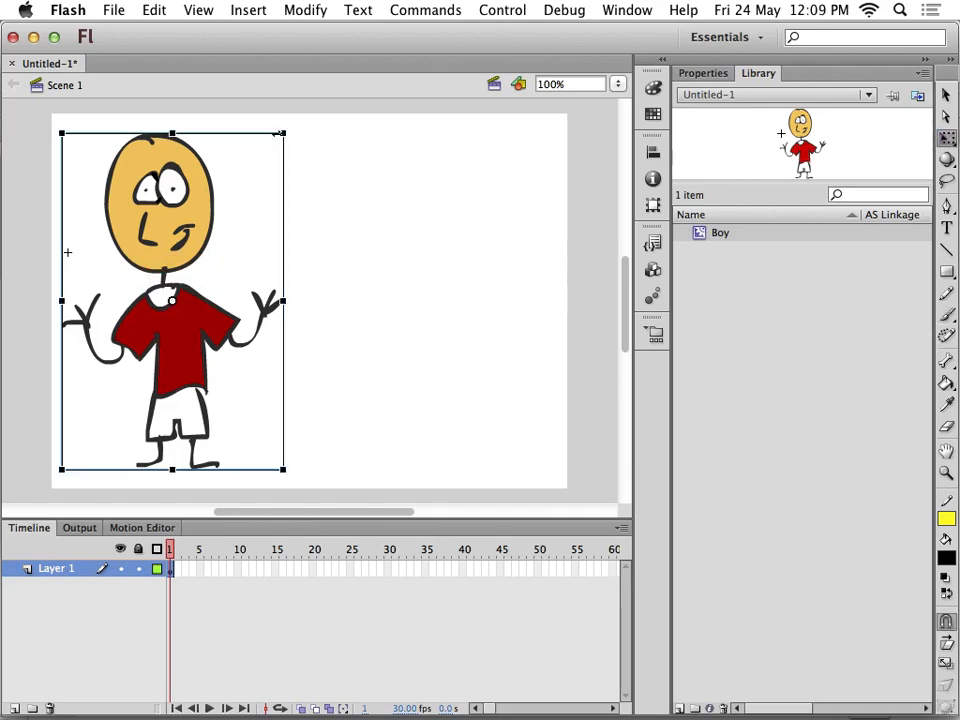
{"action": "mouse_move", "coordinate": [285, 131]}
{"action": "left_mouse_down"}
{"action": "mouse_move", "coordinate": [242, 221]}
{"action": "mouse_move", "coordinate": [261, 118]}
{"action": "mouse_move", "coordinate": [258, 189]}
{"action": "mouse_move", "coordinate": [324, 165]}
{"action": "mouse_move", "coordinate": [217, 165]}
{"action": "mouse_move", "coordinate": [294, 128]}
{"action": "left_mouse_up"}
{"action": "left_click_drag", "start_coordinate": [182, 326], "coordinate": [199, 326]}
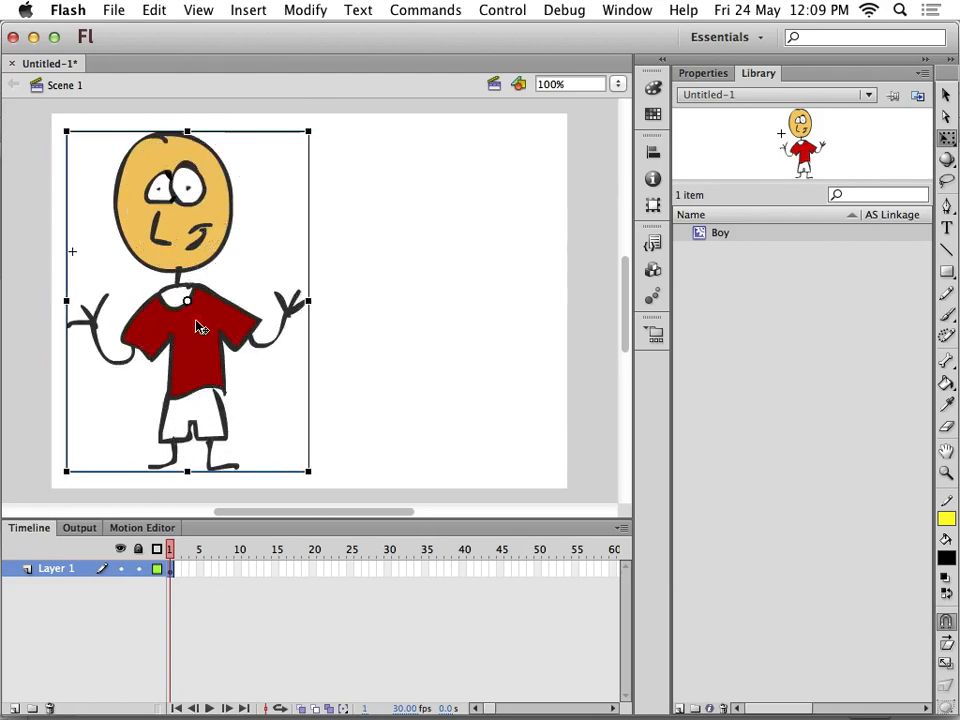
- Deselect the Boy instance and test the movie to preview the looping animation
{"action": "left_click", "coordinate": [354, 314]}
{"action": "key", "text": "super+Return"}
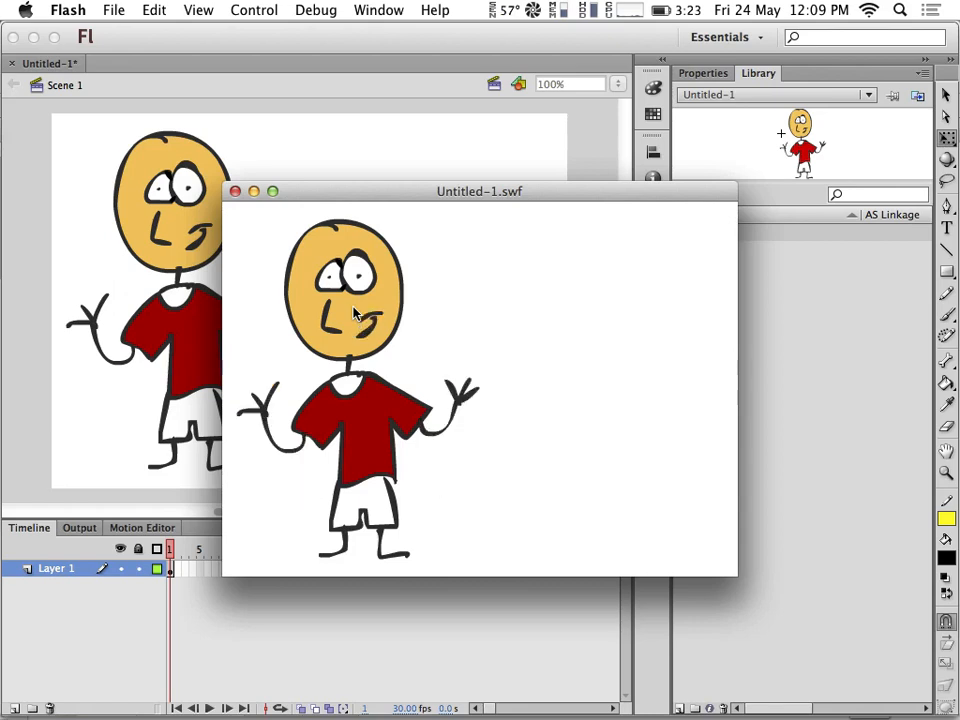
- Close the movie preview and move the Boy instance so that it straddles the stage's right edge
{"action": "left_click", "coordinate": [235, 192]}
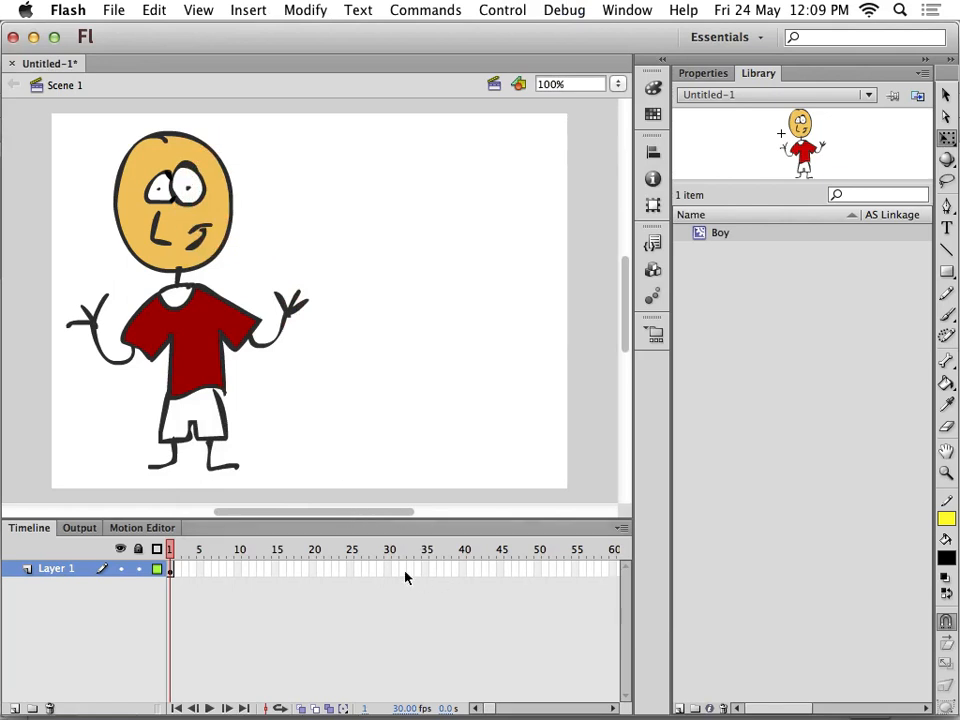
{"action": "left_click", "coordinate": [226, 322]}
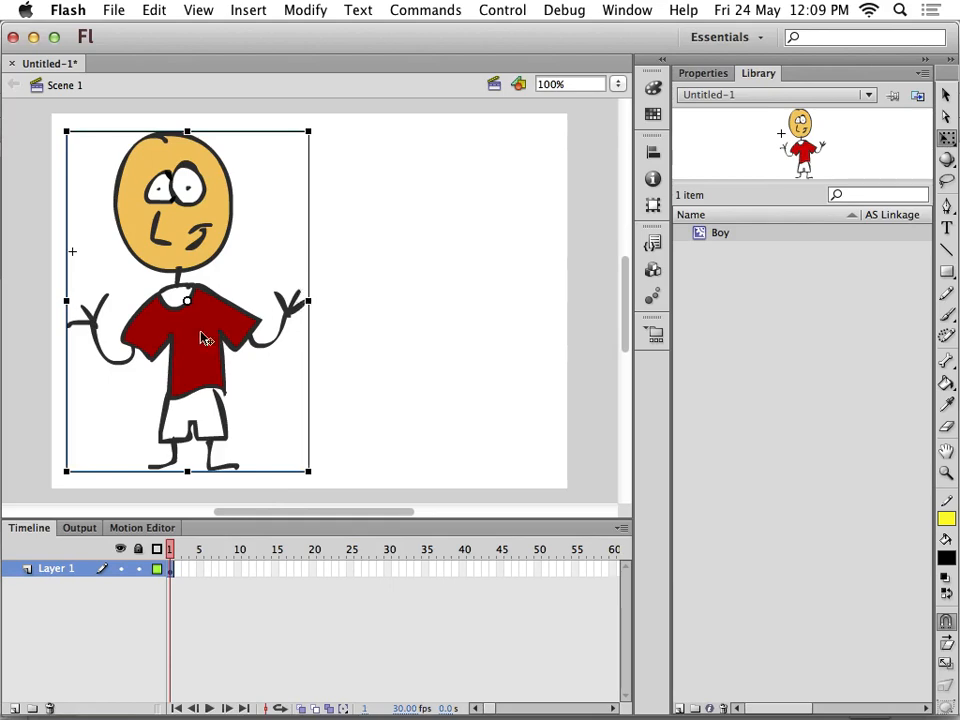
{"action": "left_click_drag", "start_coordinate": [191, 343], "coordinate": [2, 350]}
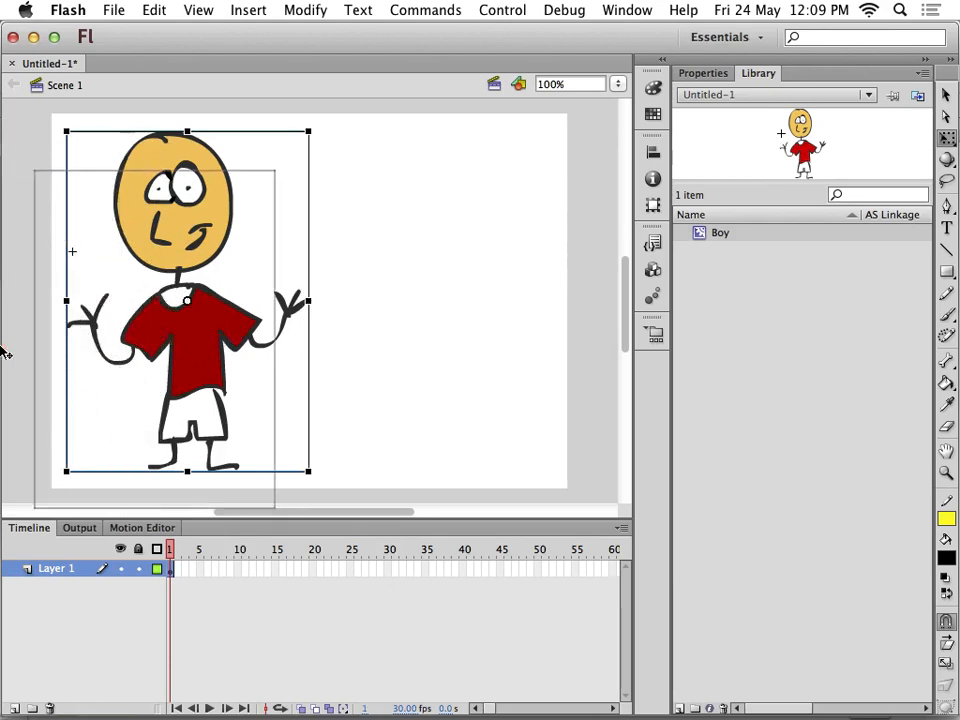
{"action": "scroll", "coordinate": [295, 336], "scroll_direction": "left", "scroll_amount": 4}
{"action": "key", "text": "super+minus"}
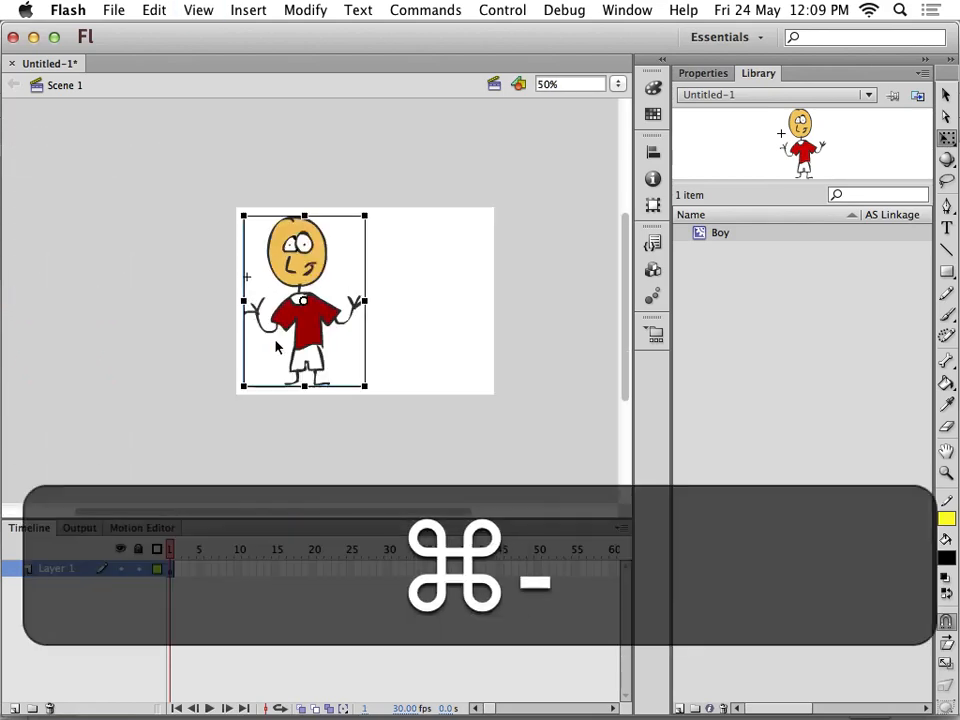
{"action": "left_click_drag", "start_coordinate": [317, 339], "coordinate": [178, 332]}
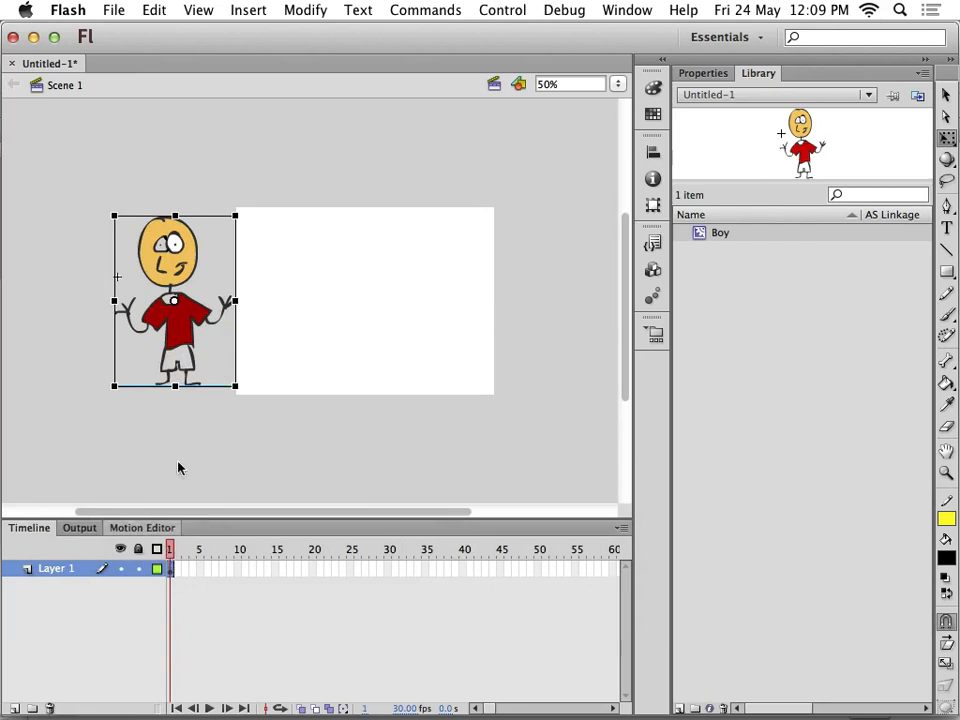
{"action": "left_click_drag", "start_coordinate": [178, 332], "coordinate": [524, 328]}
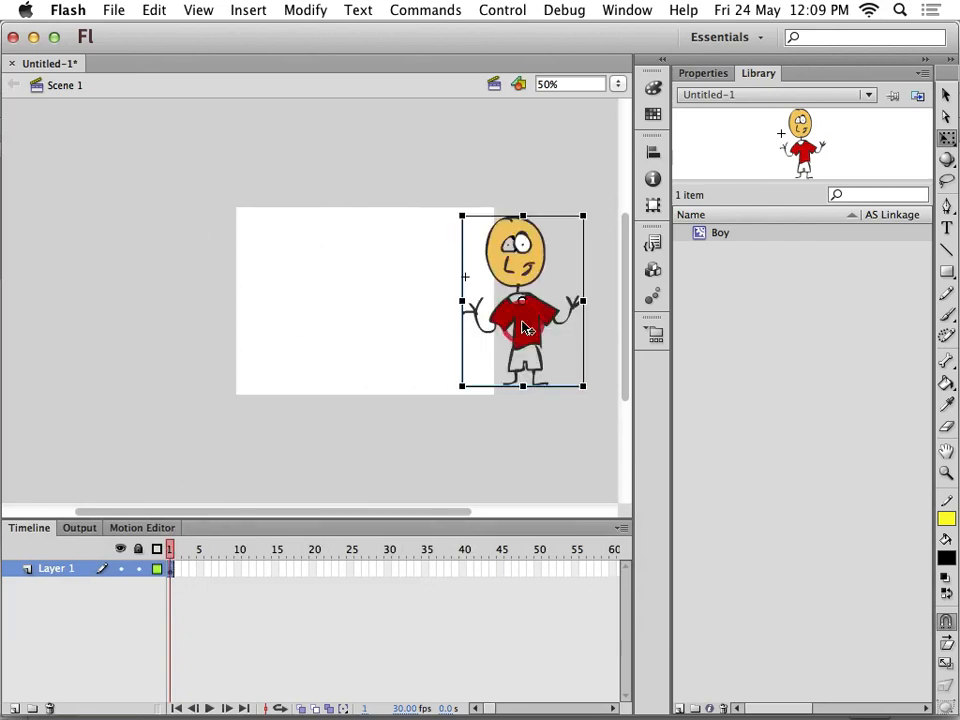
- Insert a keyframe at frame 30 of Layer 1
{"action": "left_click", "coordinate": [389, 569]}
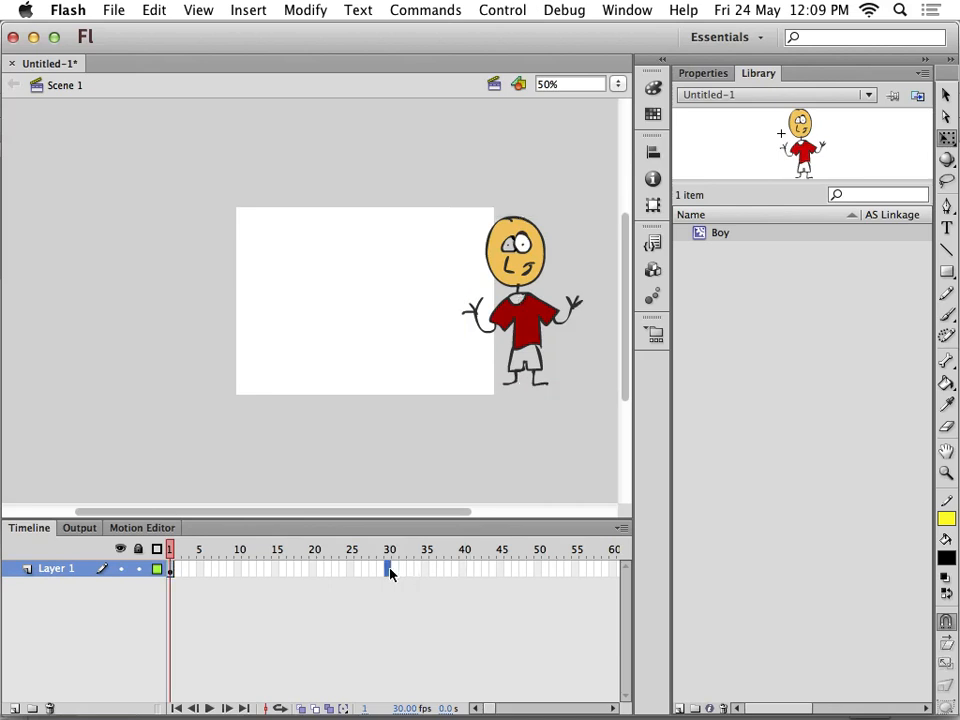
{"action": "left_click", "coordinate": [528, 318]}
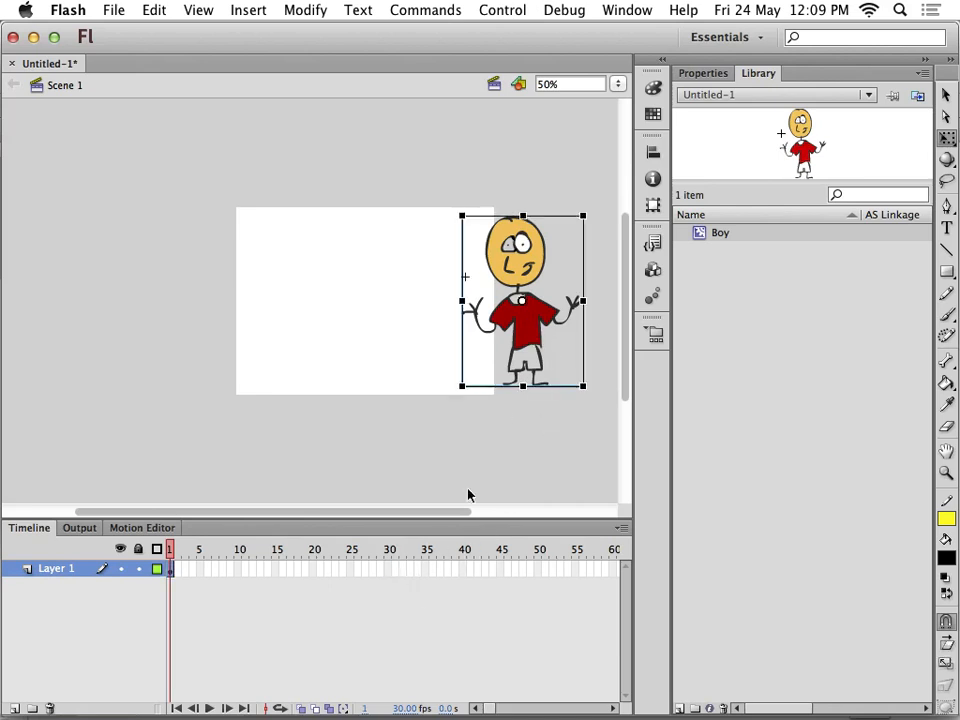
{"action": "left_click", "coordinate": [389, 569]}
{"action": "right_click", "coordinate": [389, 570]}
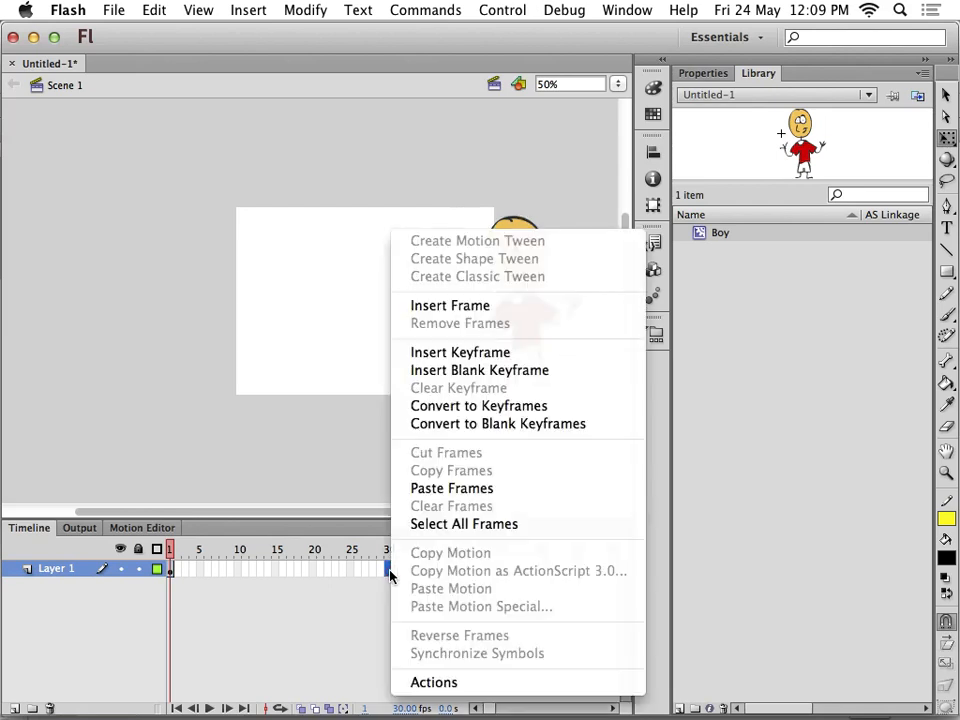
{"action": "left_click", "coordinate": [461, 352]}
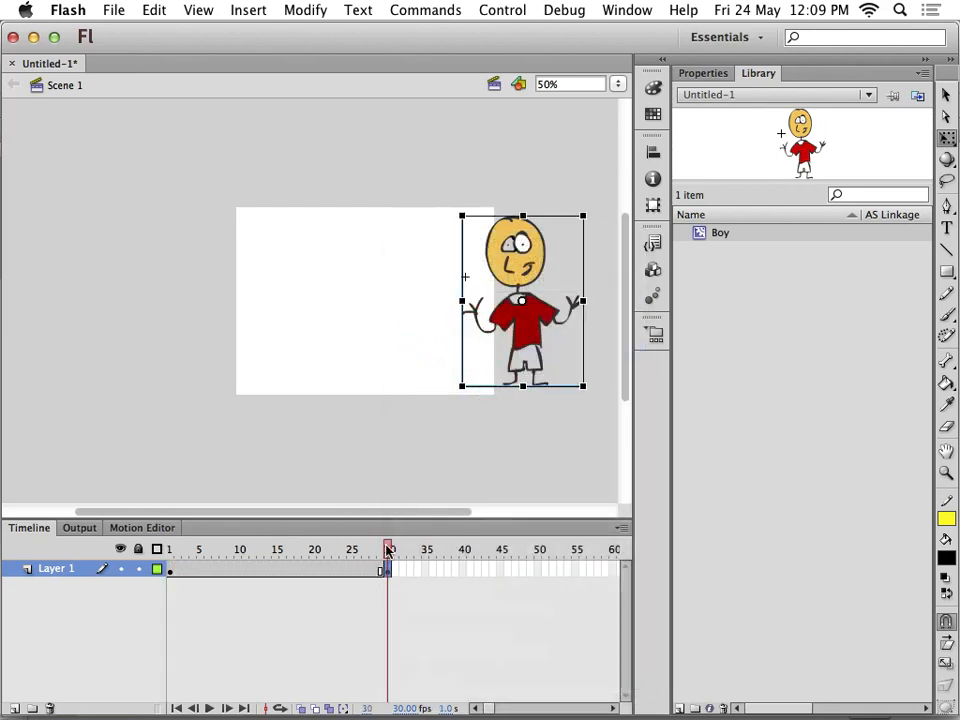
- At frame 1, move the Boy across the stage's left edge and insert a keyframe at frame 2
{"action": "left_click_drag", "start_coordinate": [388, 551], "coordinate": [141, 553]}
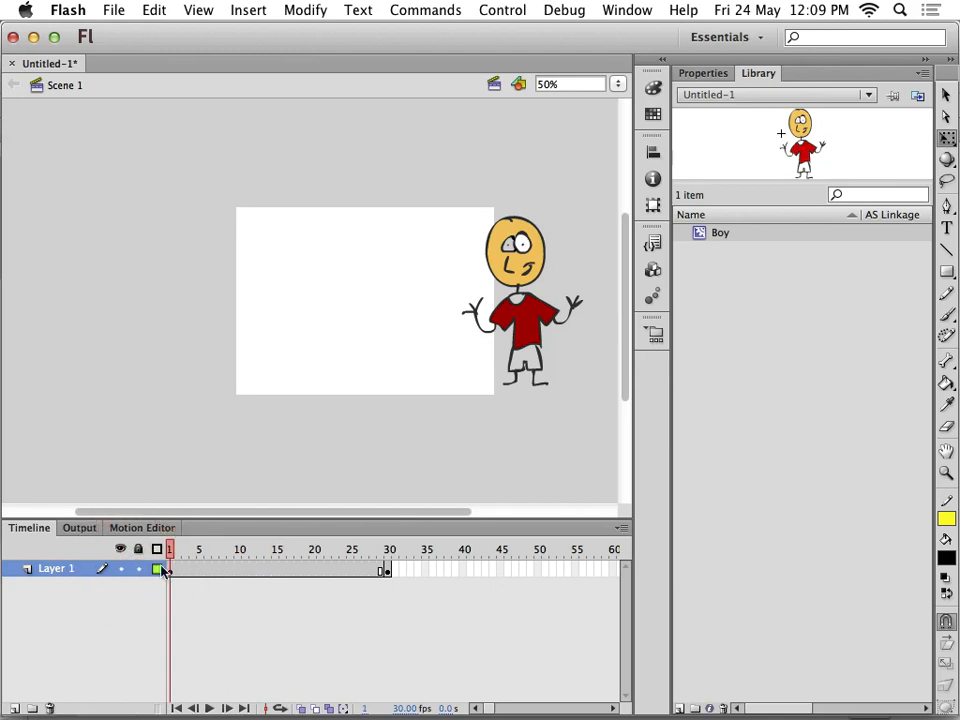
{"action": "left_click_drag", "start_coordinate": [536, 322], "coordinate": [222, 323]}
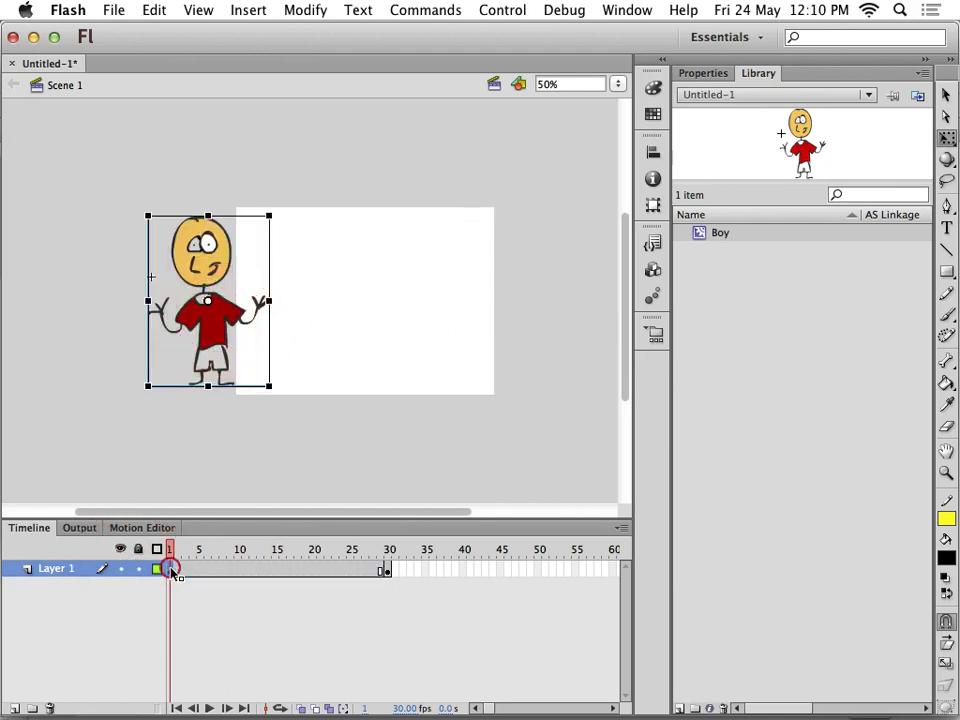
{"action": "right_click", "coordinate": [170, 570]}
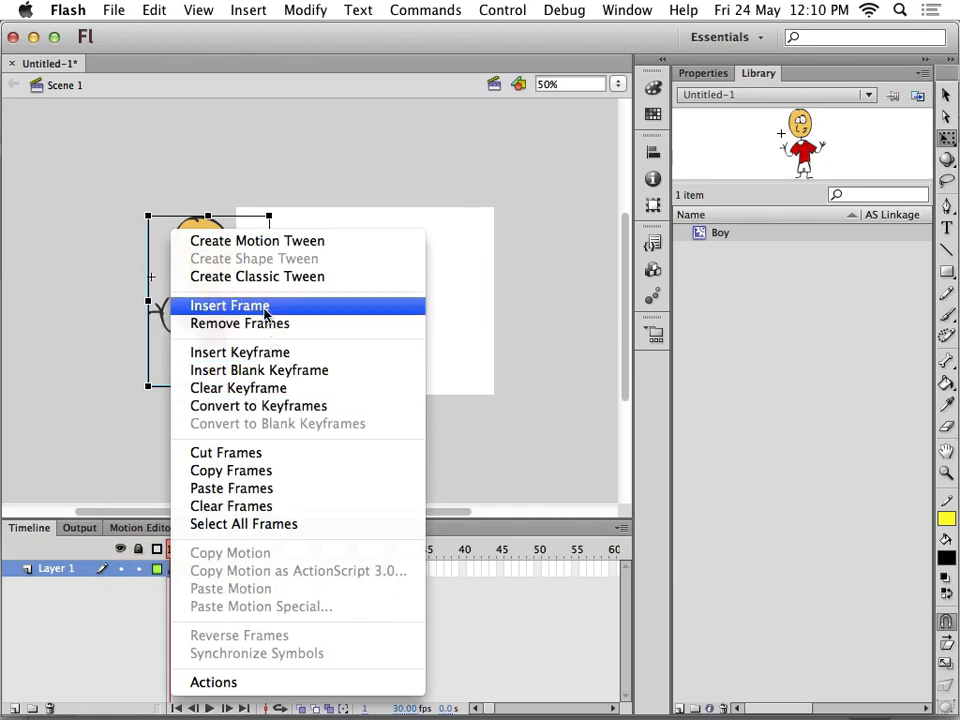
{"action": "left_click", "coordinate": [255, 355]}
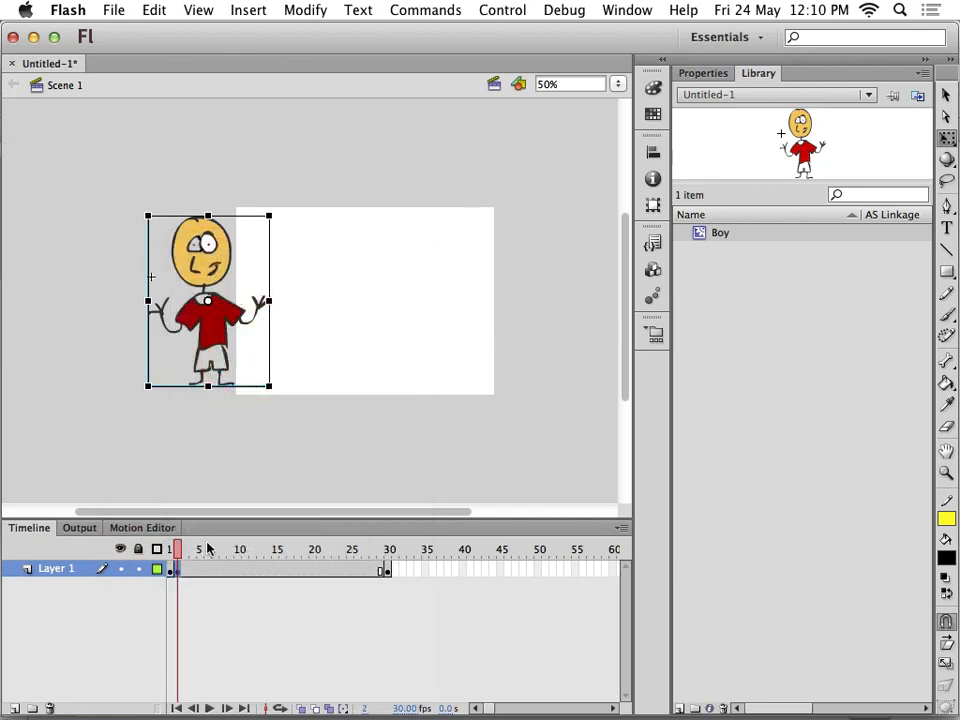
- Try a classic tween between the keyframes at frames 2 and 30 of Layer 1, scrub through it and undo it
{"action": "left_click_drag", "start_coordinate": [171, 549], "coordinate": [296, 531]}
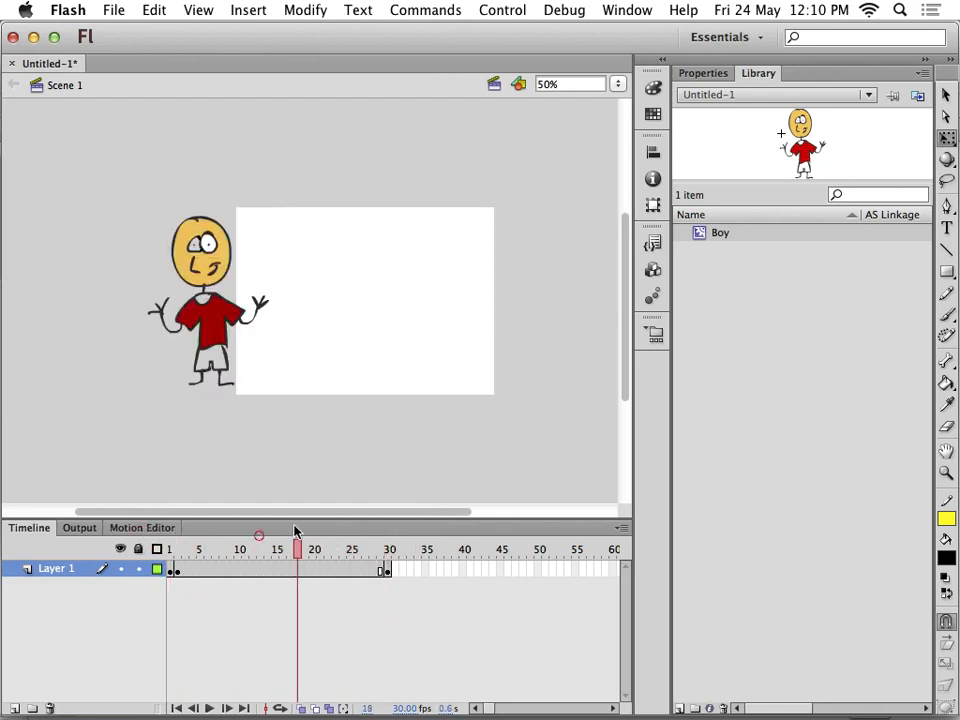
{"action": "right_click", "coordinate": [325, 569]}
{"action": "left_click", "coordinate": [429, 279]}
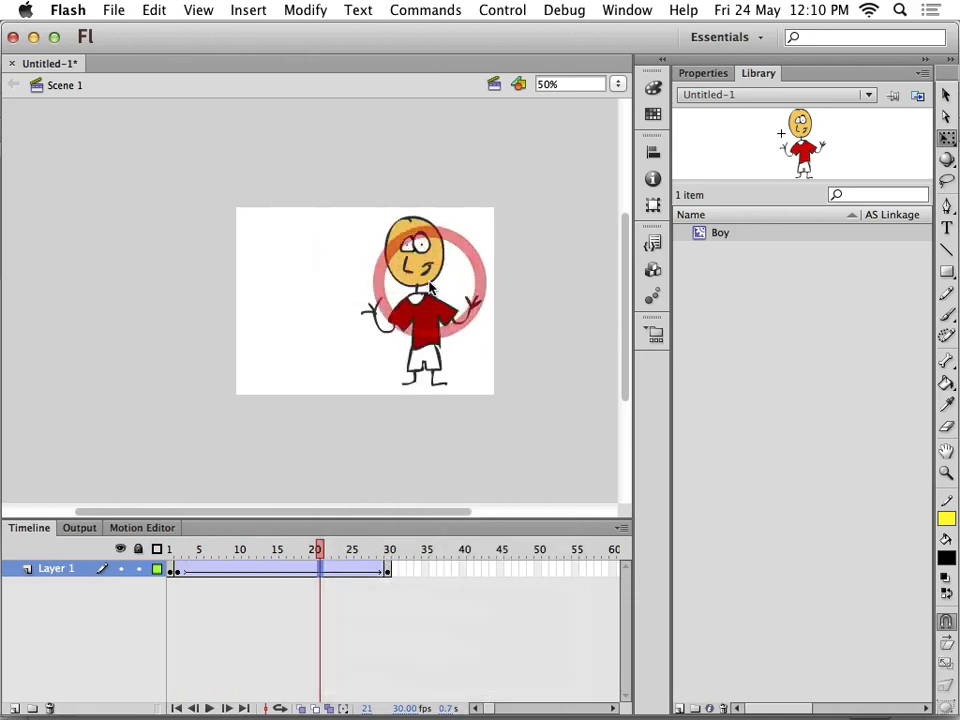
{"action": "left_click_drag", "start_coordinate": [324, 556], "coordinate": [276, 548]}
{"action": "key", "text": "super+z"}
{"action": "key", "text": "super+z"}
{"action": "key", "text": "super+z"}
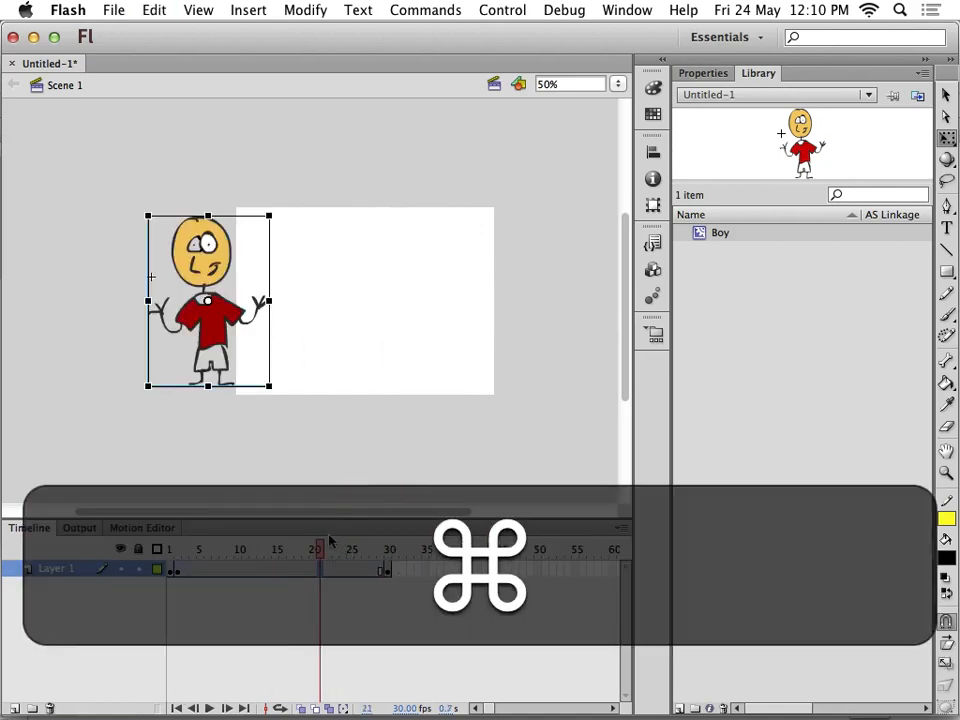
- Scrub between frame 30 and frame 1 to compare the Boy's end and start positions
{"action": "mouse_move", "coordinate": [319, 549]}
{"action": "left_mouse_down"}
{"action": "mouse_move", "coordinate": [146, 586]}
{"action": "mouse_move", "coordinate": [169, 581]}
{"action": "mouse_move", "coordinate": [171, 549]}
{"action": "mouse_move", "coordinate": [425, 558]}
{"action": "left_mouse_up"}
{"action": "left_click", "coordinate": [171, 588]}
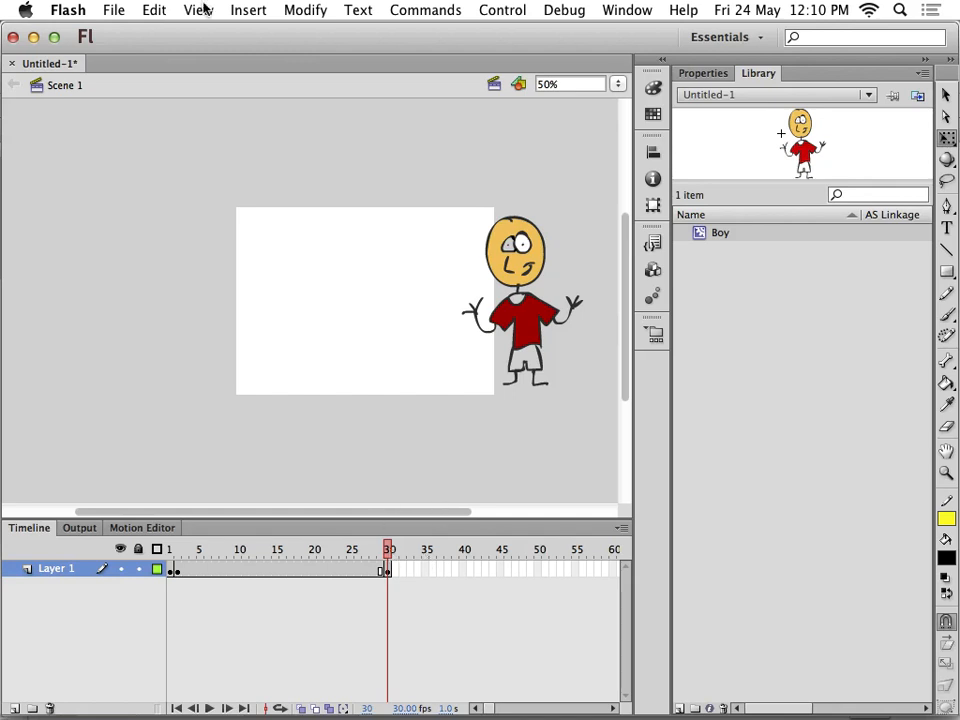
{"action": "left_click", "coordinate": [205, 35]}
{"action": "left_click", "coordinate": [180, 28]}
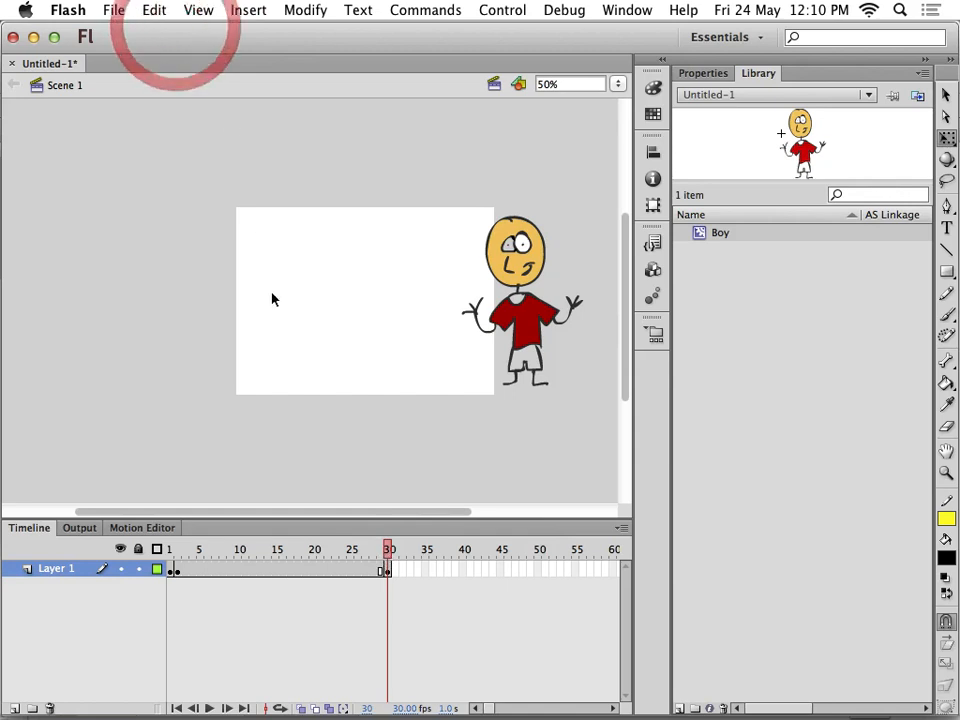
{"action": "left_click_drag", "start_coordinate": [388, 558], "coordinate": [173, 573]}
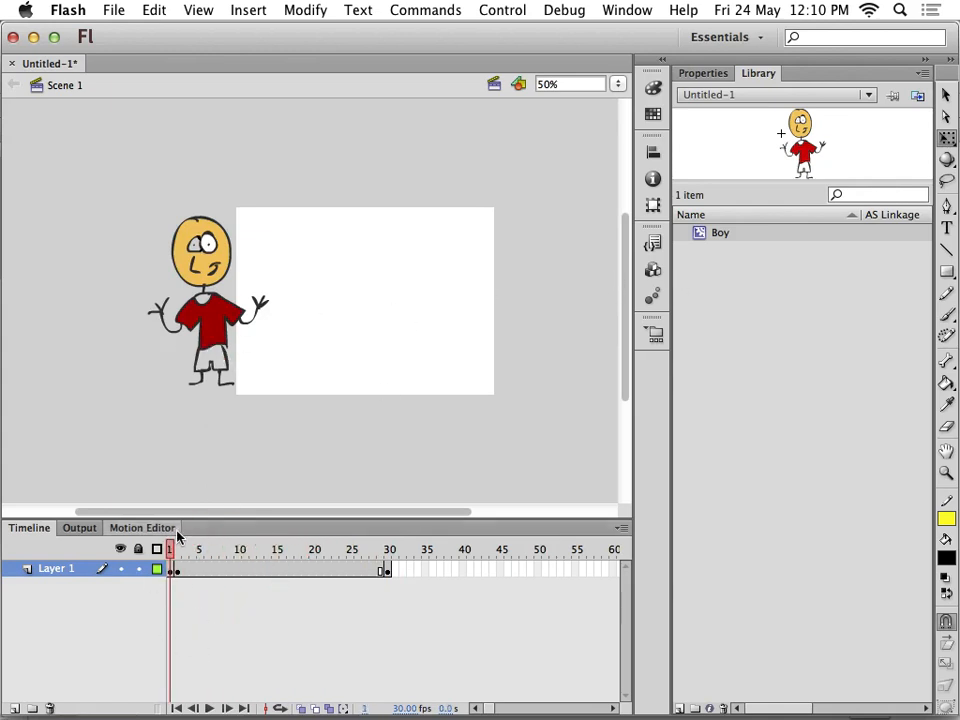
- Create a classic tween between frames 2 and 30 of Layer 1 and check the motion by scrubbing and testing the movie
{"action": "left_click", "coordinate": [214, 551]}
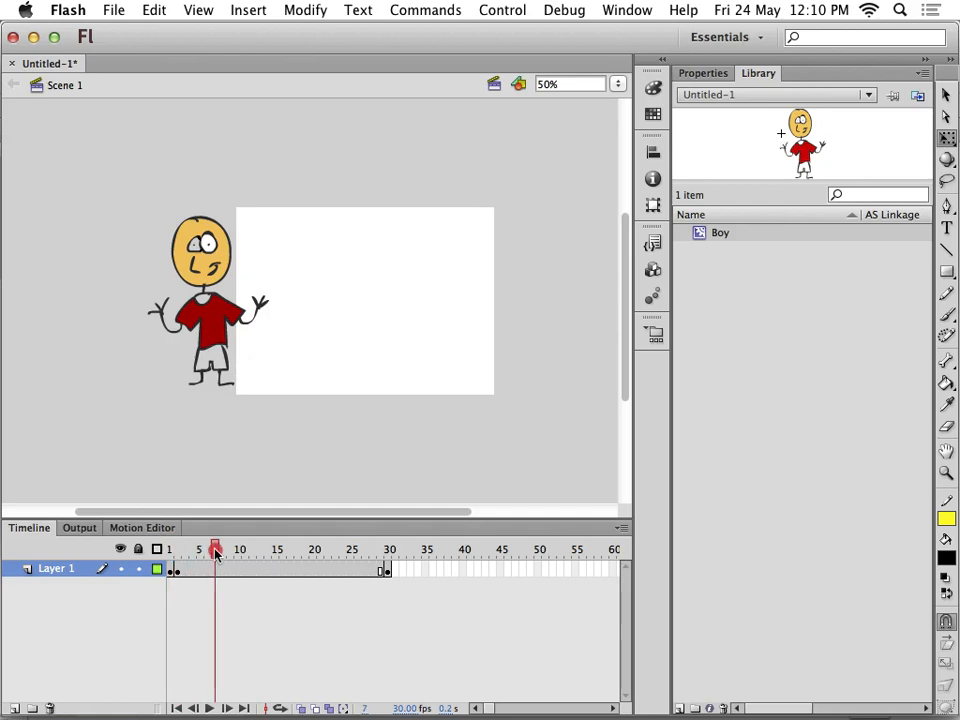
{"action": "right_click", "coordinate": [266, 572]}
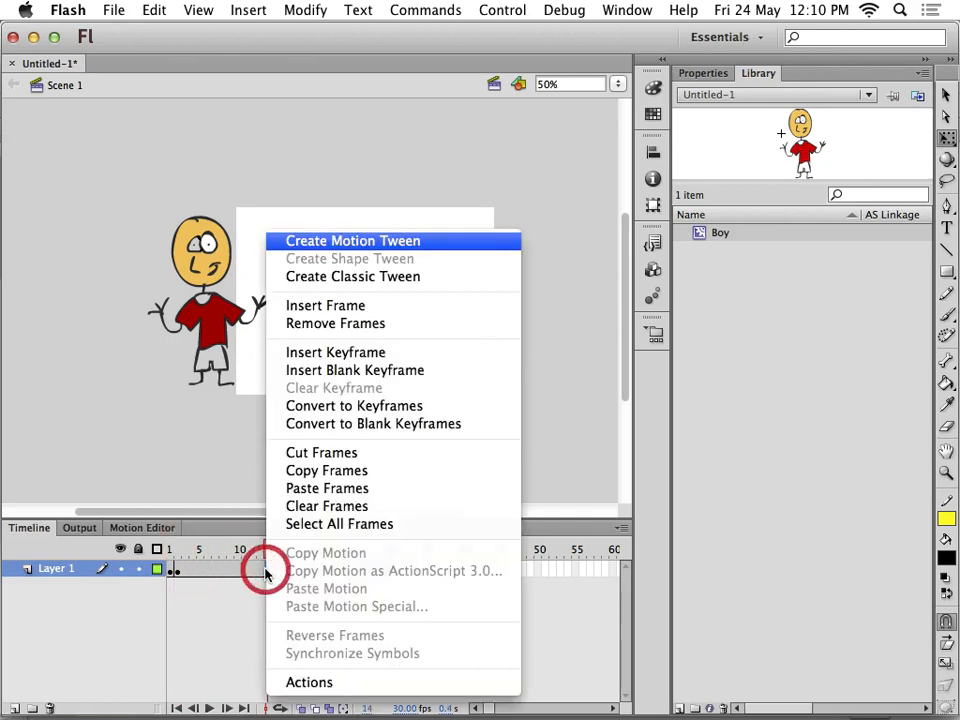
{"action": "left_click", "coordinate": [358, 288]}
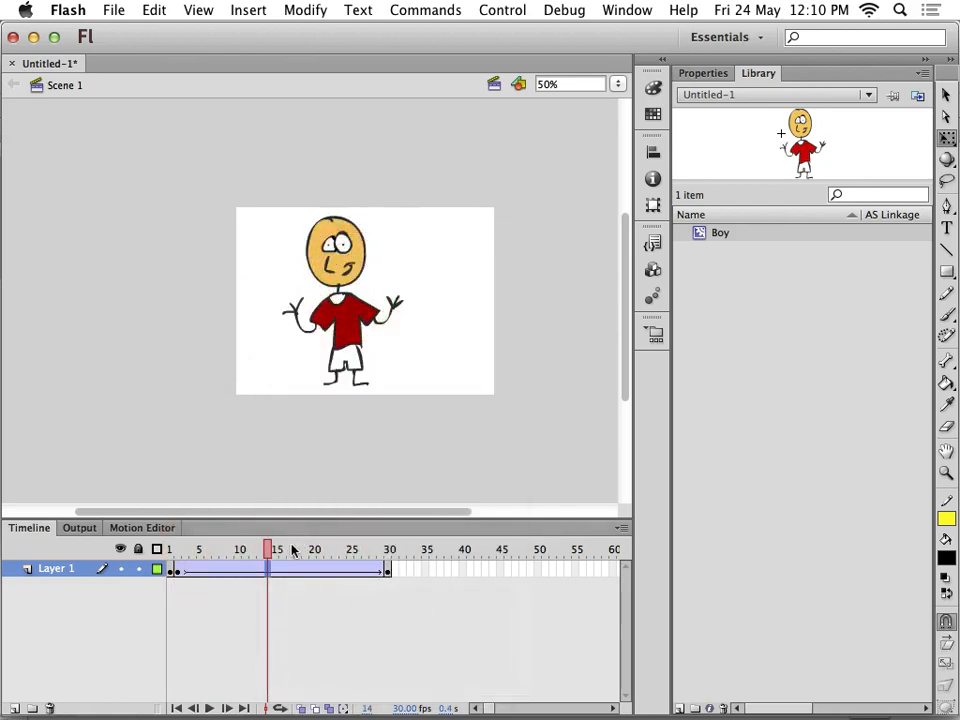
{"action": "left_click_drag", "start_coordinate": [270, 553], "coordinate": [181, 519]}
{"action": "left_click", "coordinate": [181, 519]}
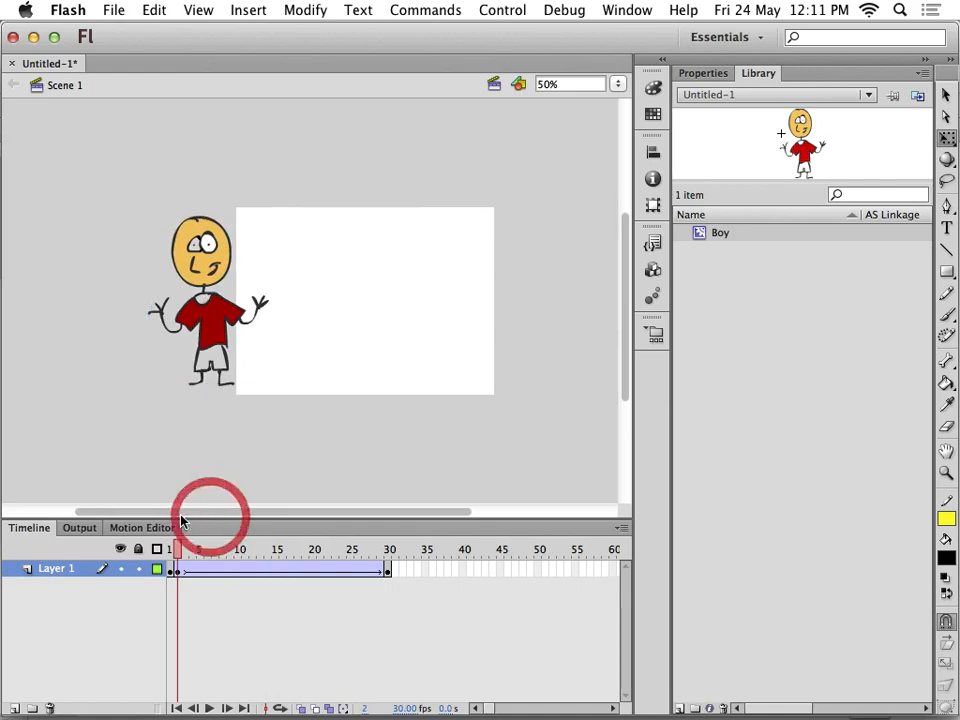
{"action": "key", "text": "super+Return"}
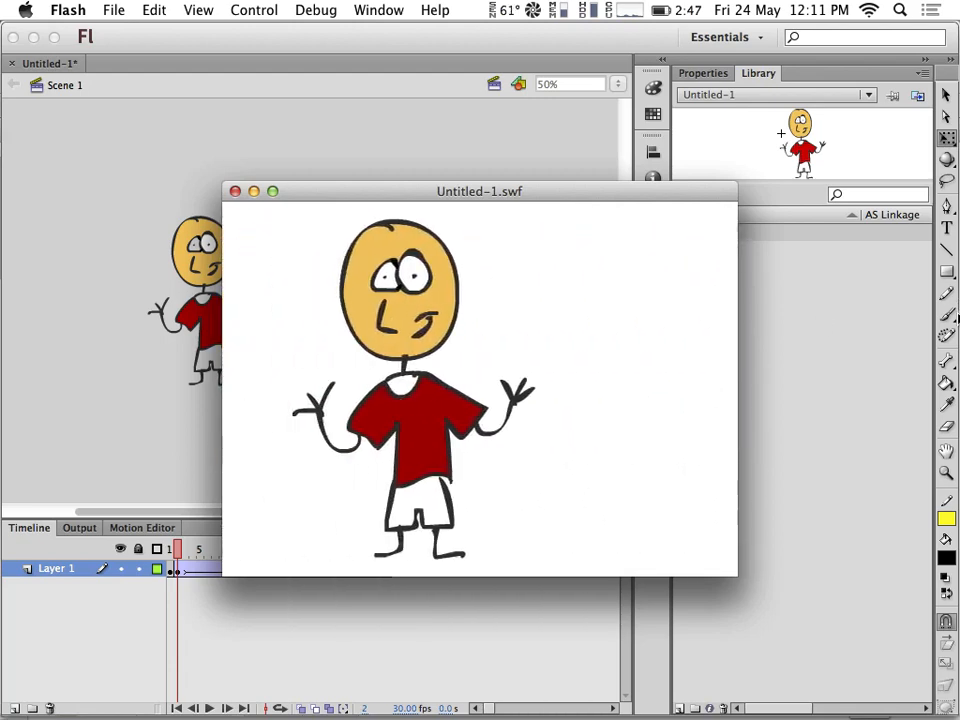
{"action": "left_click", "coordinate": [234, 191]}
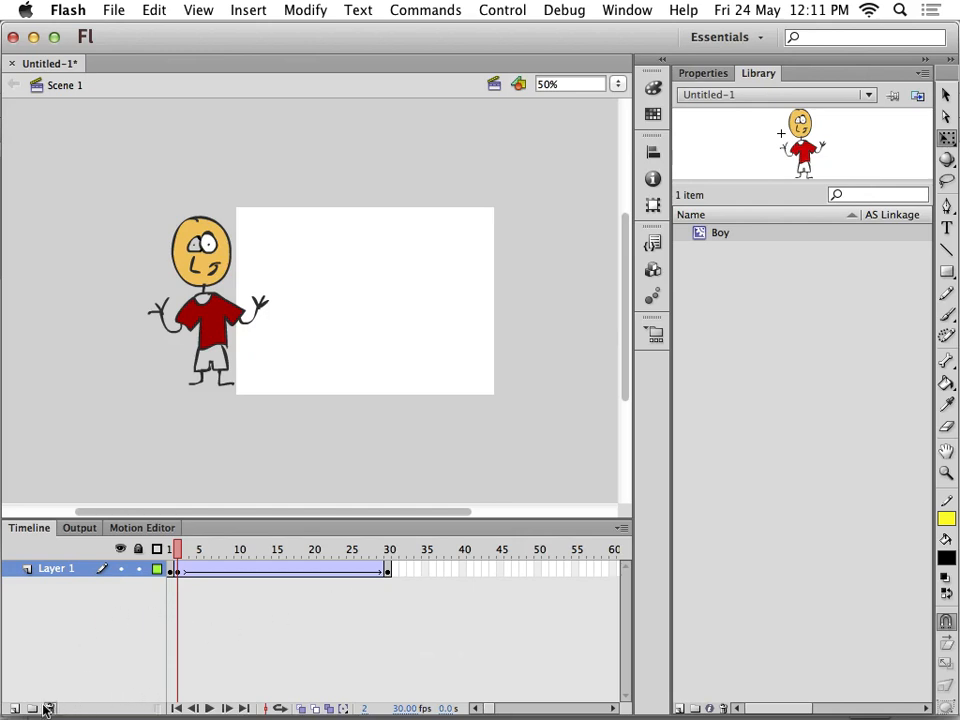
- Add a layer above Layer 1, and in Finder select 05 - The Rest Is Yet to Come.mp3 in the Music folder Jim Guthrie - Takes Time (2013)
{"action": "left_click", "coordinate": [13, 708]}
{"action": "mouse_move", "coordinate": [336, 706]}
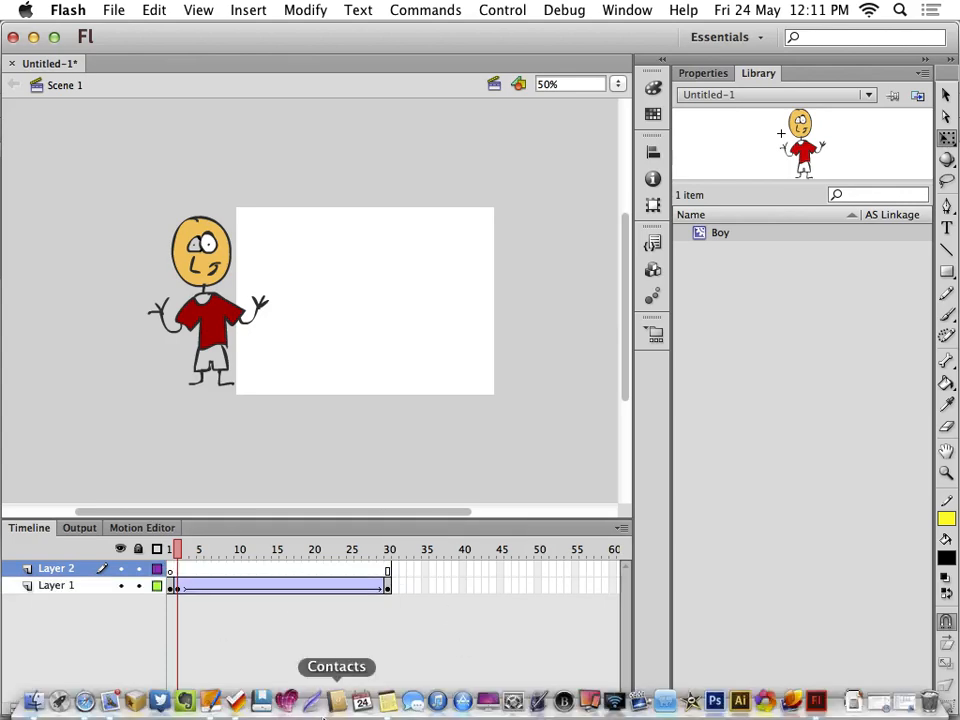
{"action": "left_click", "coordinate": [36, 703]}
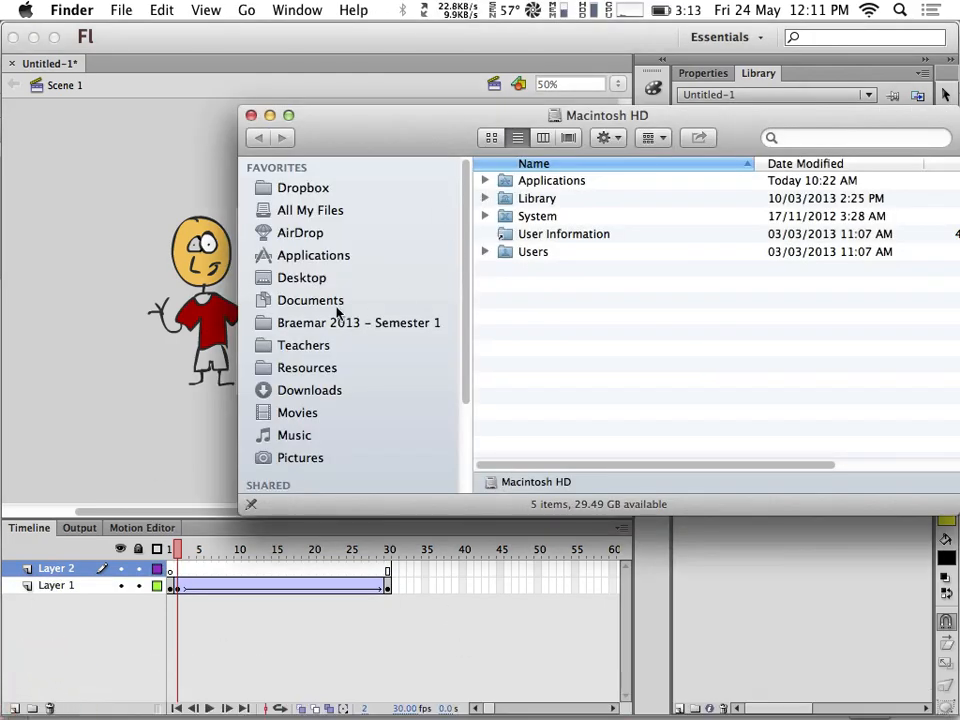
{"action": "left_click", "coordinate": [296, 434]}
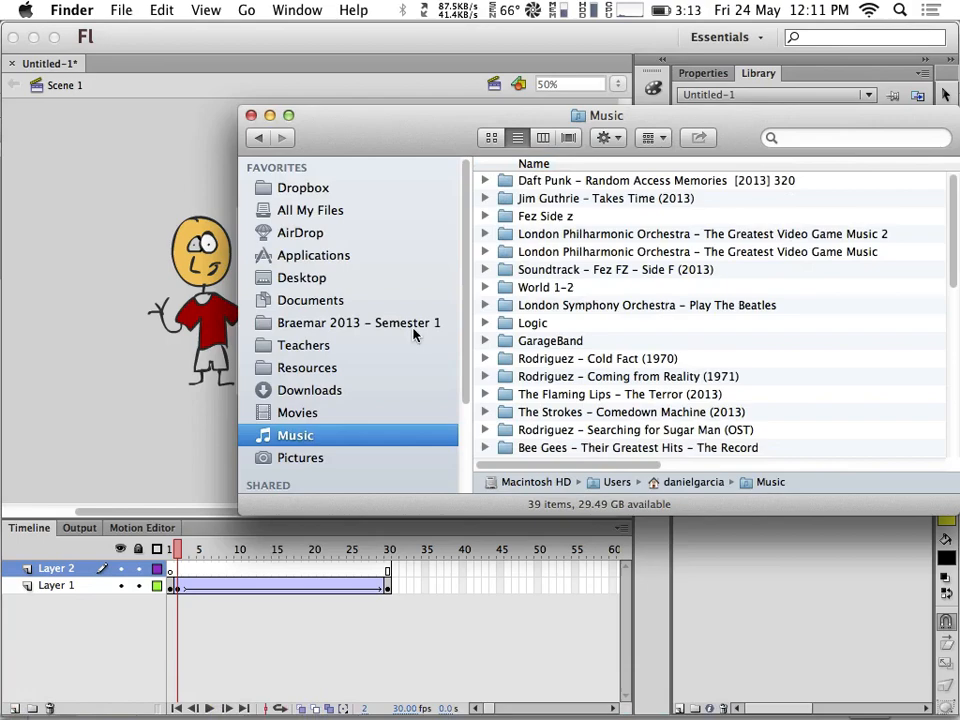
{"action": "left_click", "coordinate": [558, 200]}
{"action": "double_click", "coordinate": [558, 198]}
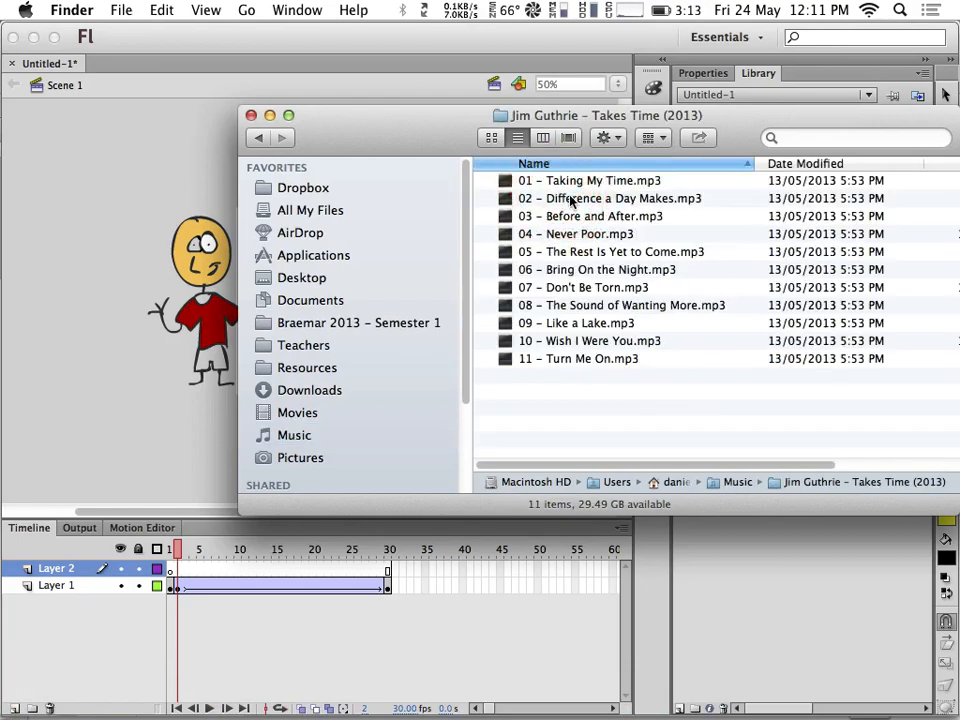
{"action": "left_click", "coordinate": [560, 252]}
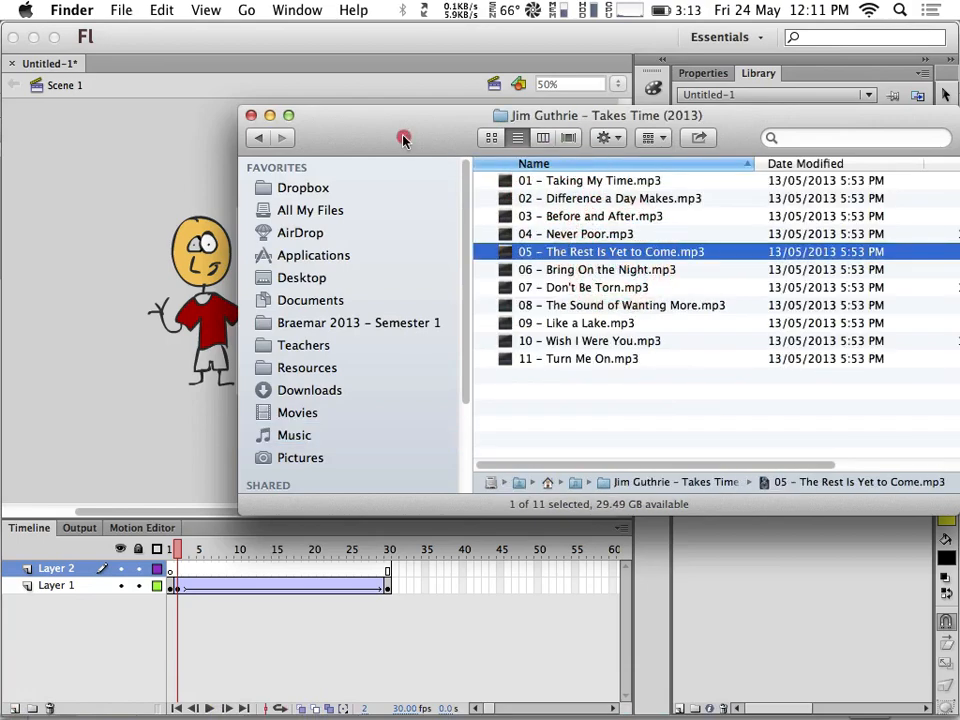
- Import the selected MP3 from Finder into the Flash library and dismiss the Finder window
{"action": "left_click_drag", "start_coordinate": [401, 137], "coordinate": [55, 55]}
{"action": "left_click_drag", "start_coordinate": [190, 171], "coordinate": [765, 320]}
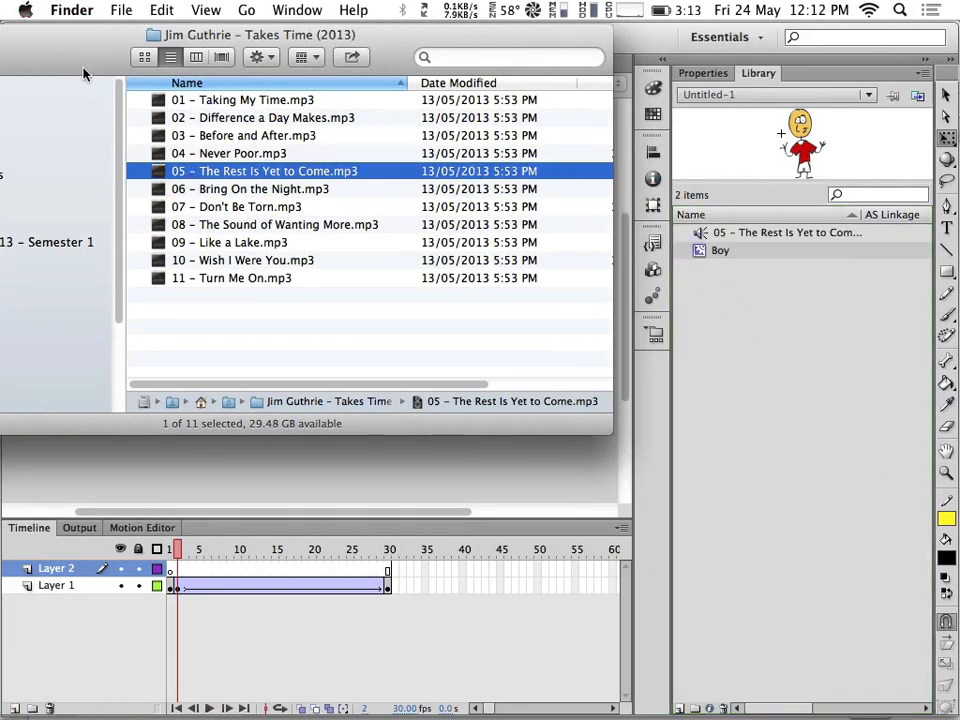
{"action": "left_click_drag", "start_coordinate": [83, 73], "coordinate": [261, 216]}
{"action": "left_click", "coordinate": [82, 182]}
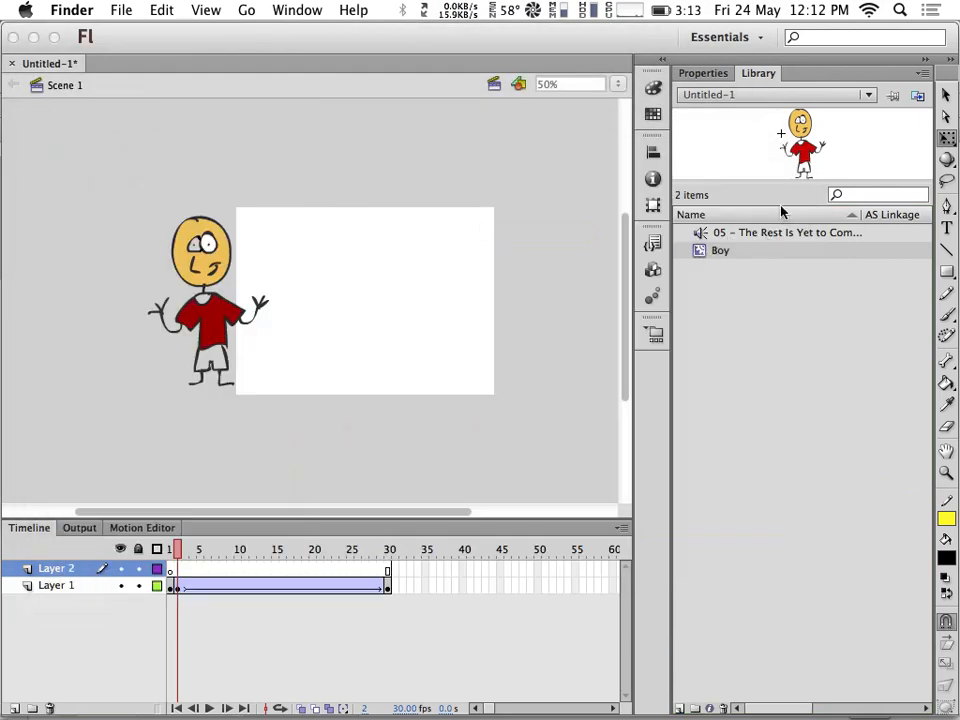
- Try to place the imported song from the library on the stage and Layer 2, and add another layer on top
{"action": "left_click", "coordinate": [779, 232]}
{"action": "left_click", "coordinate": [783, 232]}
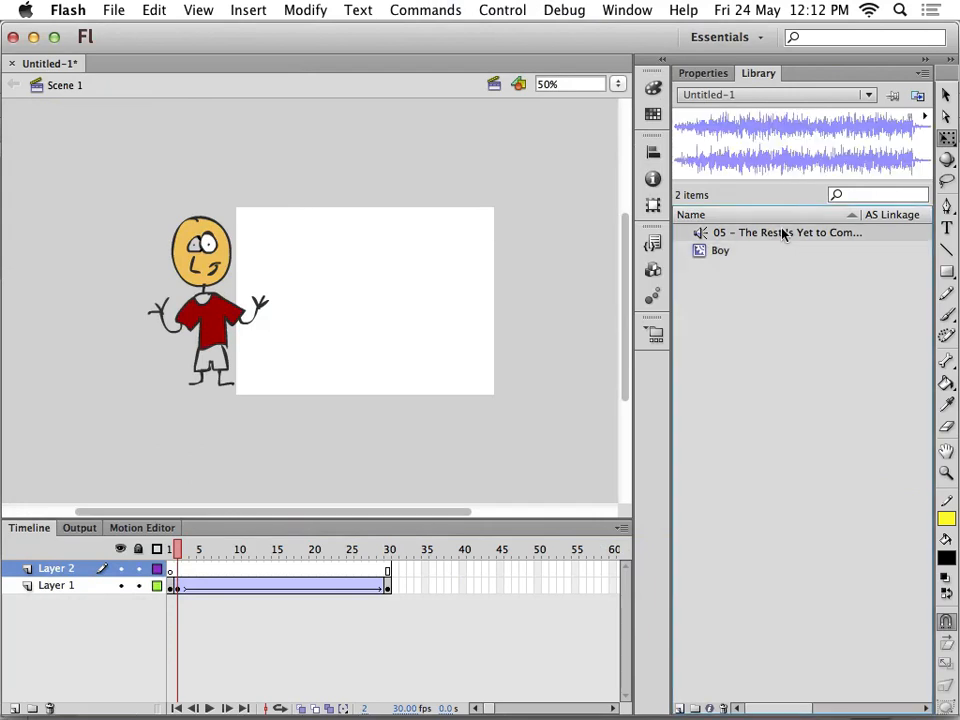
{"action": "left_click_drag", "start_coordinate": [769, 236], "coordinate": [444, 362]}
{"action": "left_click_drag", "start_coordinate": [769, 233], "coordinate": [99, 562]}
{"action": "left_click", "coordinate": [14, 710]}
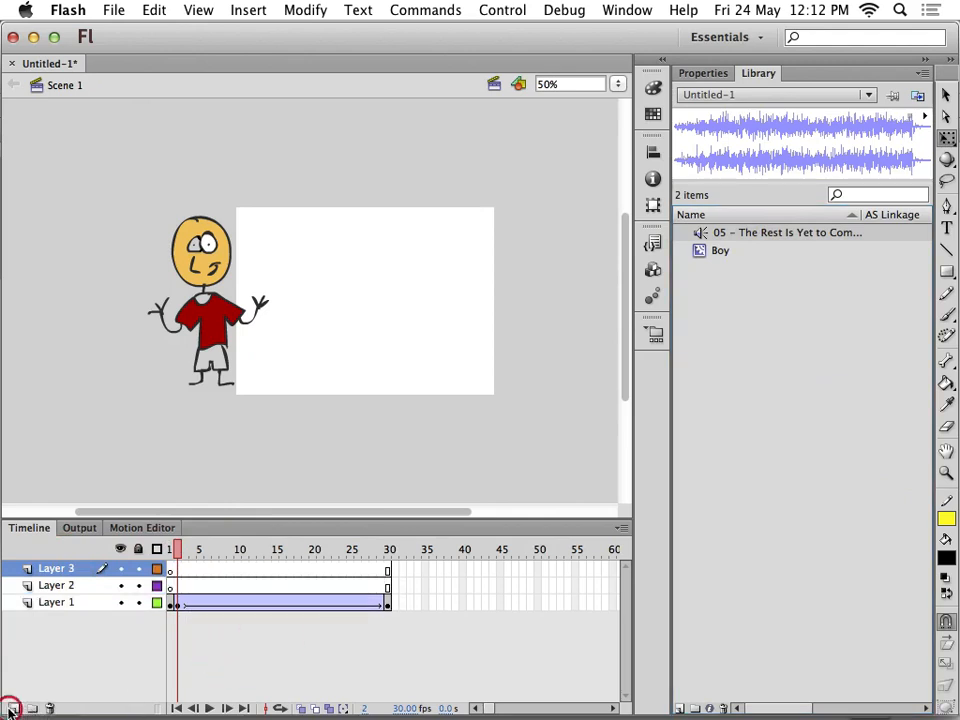
- Place the imported song from the library on Layer 3 and scrub the timeline through to frame 30
{"action": "left_click_drag", "start_coordinate": [730, 237], "coordinate": [300, 572]}
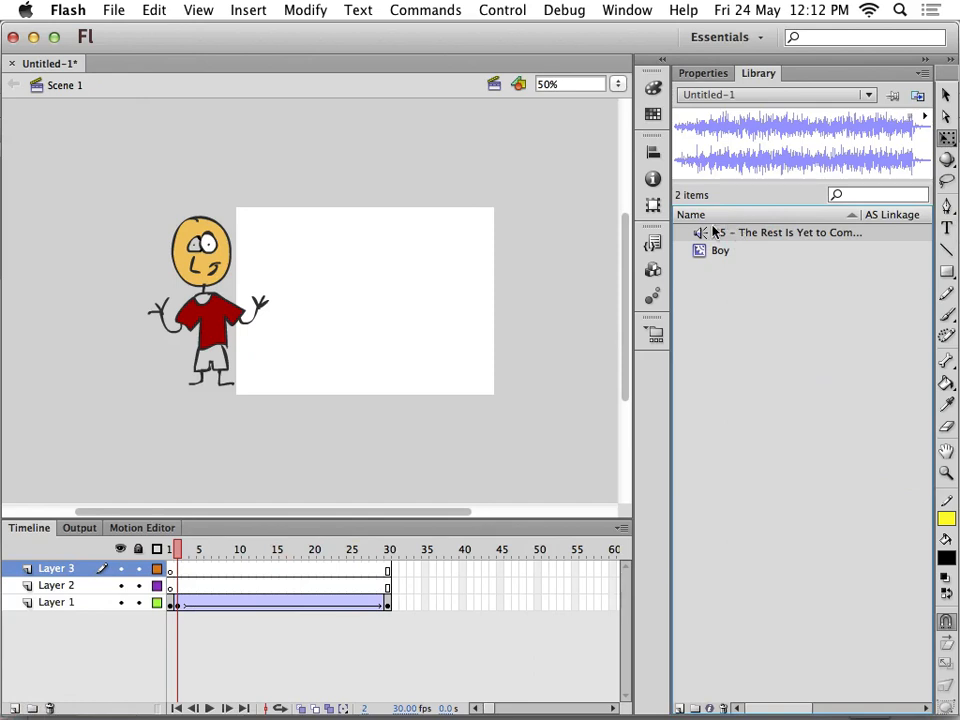
{"action": "left_click_drag", "start_coordinate": [699, 238], "coordinate": [175, 569]}
{"action": "left_click_drag", "start_coordinate": [750, 238], "coordinate": [309, 363]}
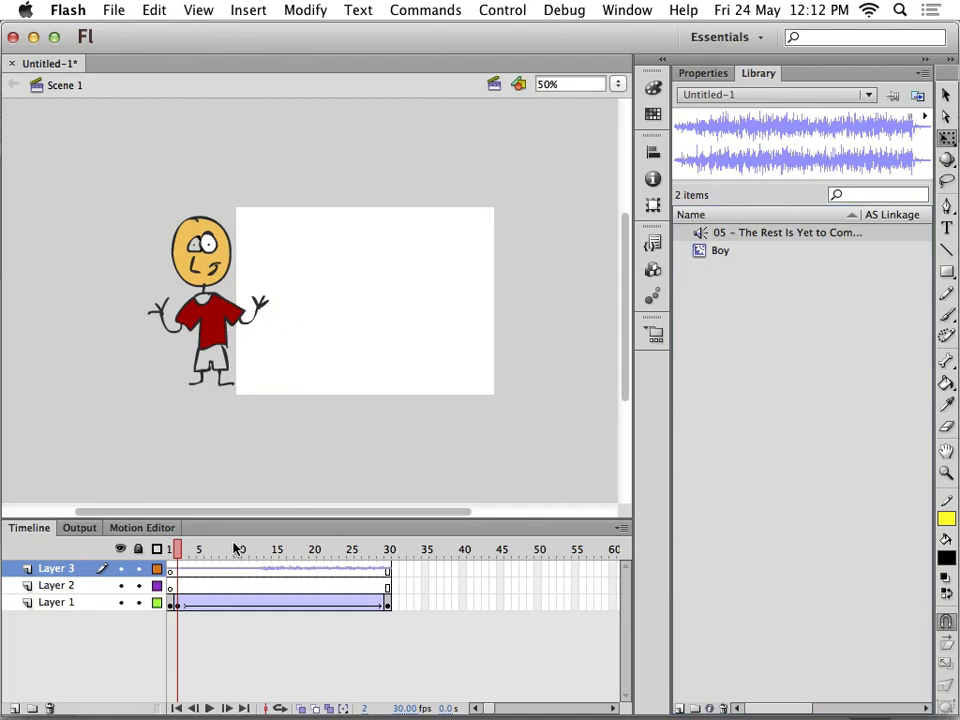
{"action": "left_click_drag", "start_coordinate": [176, 549], "coordinate": [388, 562]}
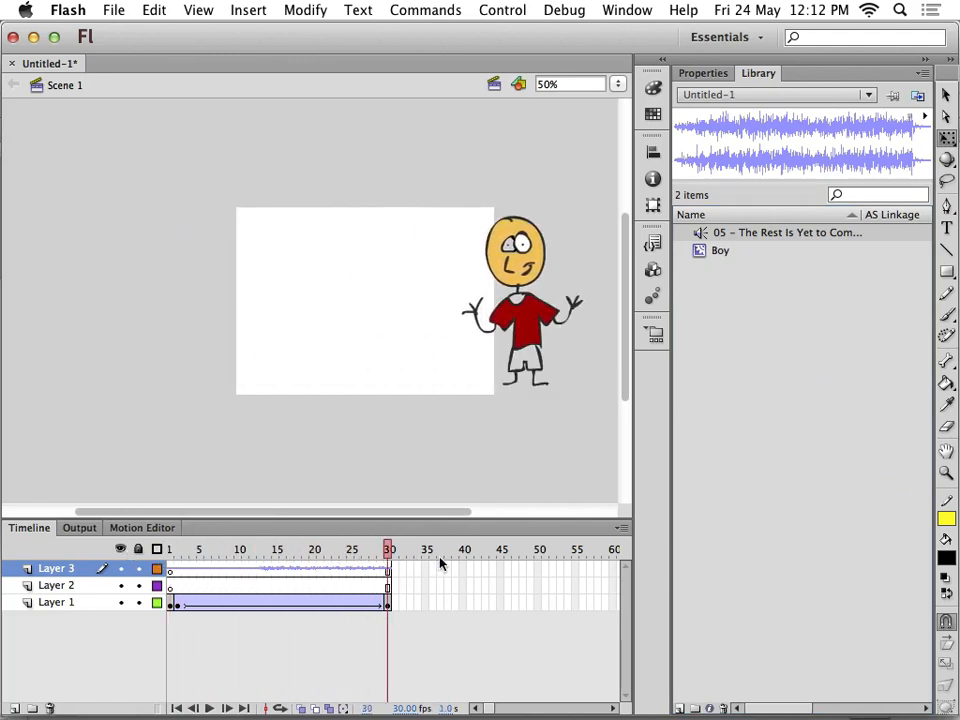
{"action": "left_click", "coordinate": [445, 710]}
{"action": "left_click", "coordinate": [508, 604]}
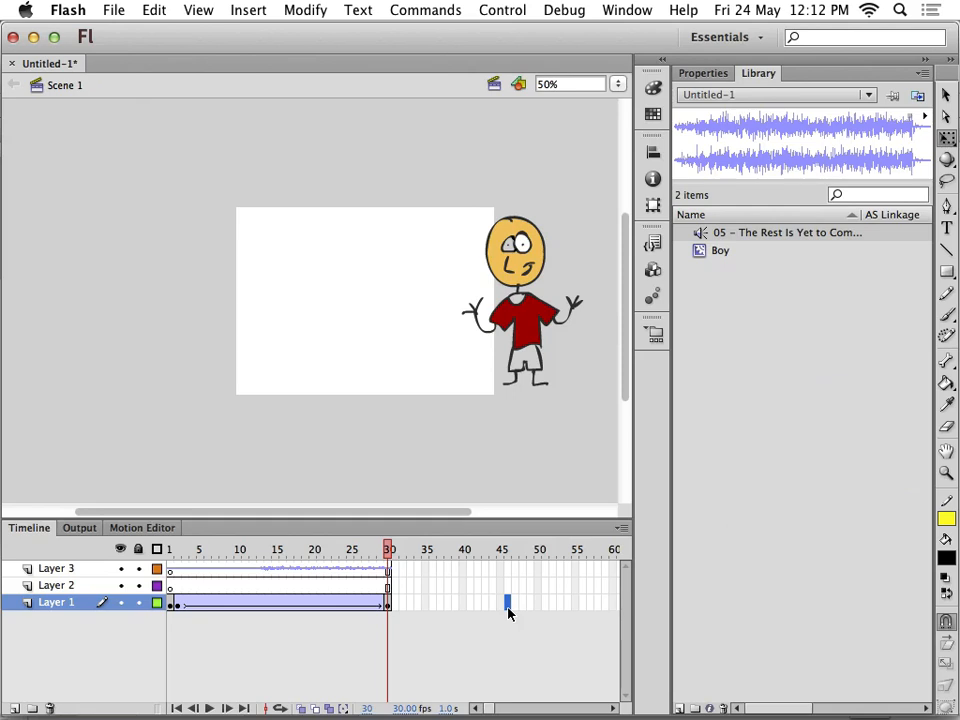
- Test the movie from frame 1 with the system volume raised, then close the preview
{"action": "left_click_drag", "start_coordinate": [386, 548], "coordinate": [117, 551]}
{"action": "key", "text": "super+Return"}
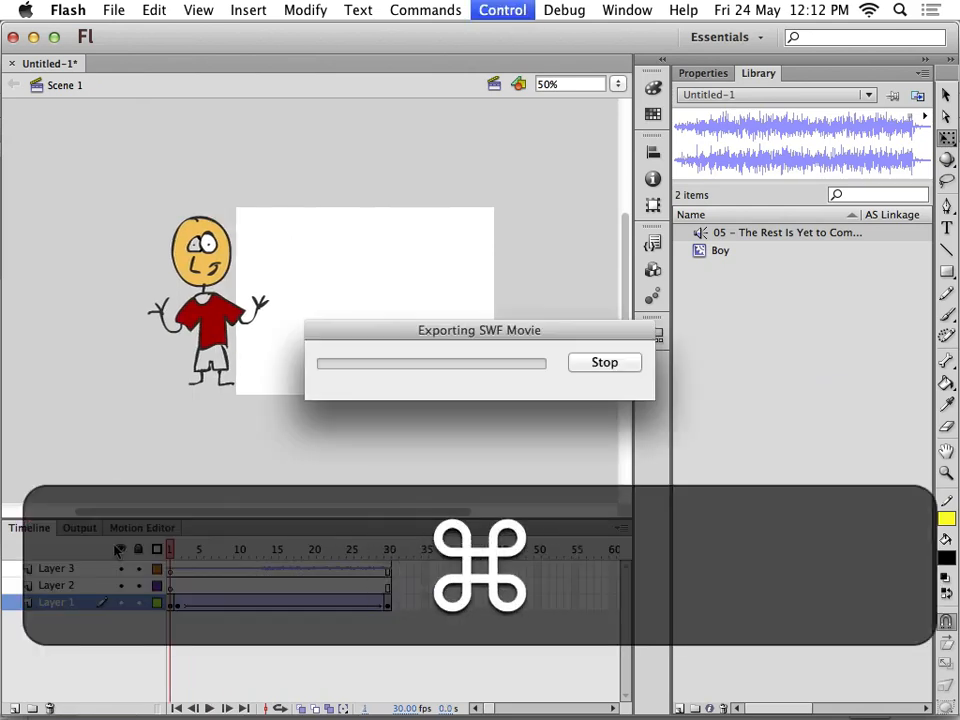
{"action": "key", "text": "XF86AudioRaiseVolume"}
{"action": "key", "text": "XF86AudioRaiseVolume"}
{"action": "key", "text": "XF86AudioRaiseVolume"}
{"action": "key", "text": "XF86AudioRaiseVolume"}
{"action": "key", "text": "XF86AudioRaiseVolume"}
{"action": "key", "text": "XF86AudioRaiseVolume"}
{"action": "key", "text": "XF86AudioRaiseVolume"}
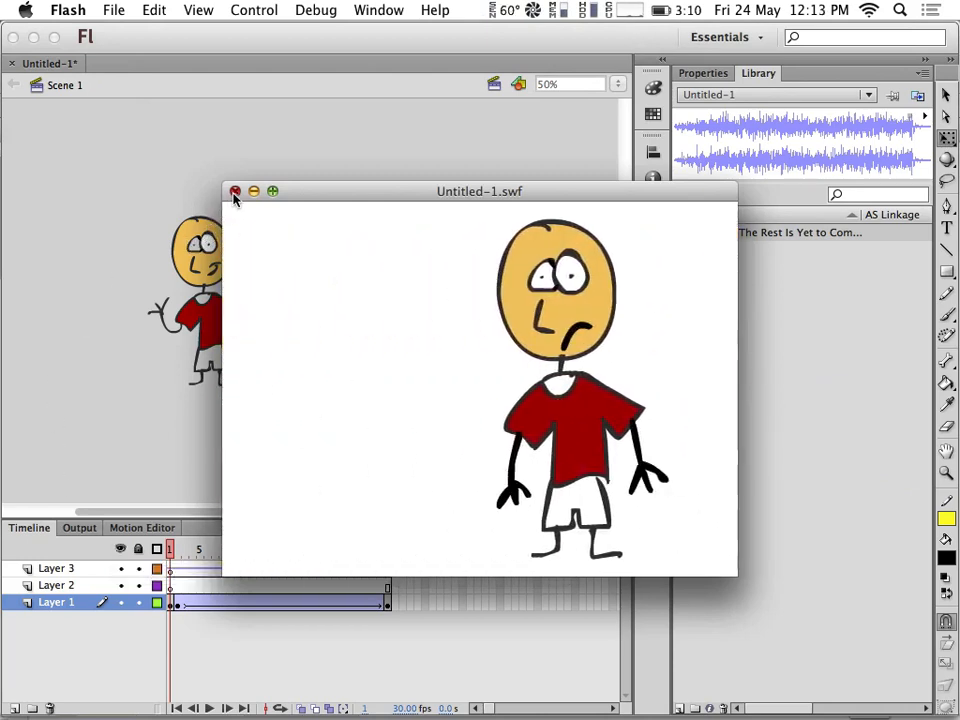
{"action": "left_click", "coordinate": [235, 191]}
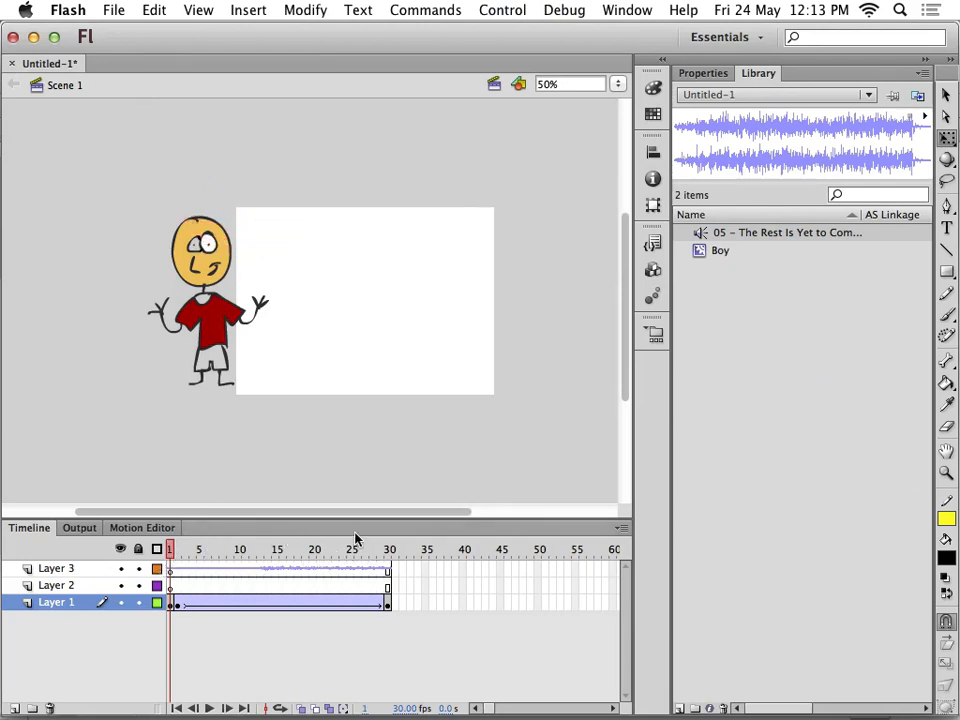
- Extend the song on Layer 3 by inserting a keyframe at frame 586
{"action": "scroll", "coordinate": [377, 572], "scroll_direction": "right", "scroll_amount": 2}
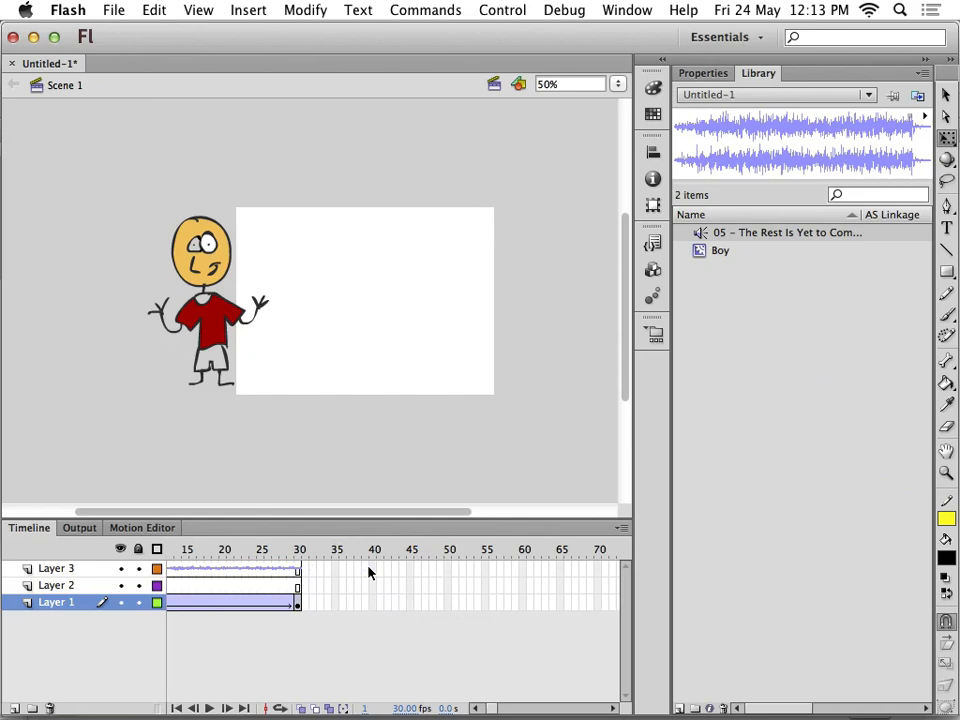
{"action": "scroll", "coordinate": [369, 572], "scroll_direction": "right", "scroll_amount": 15}
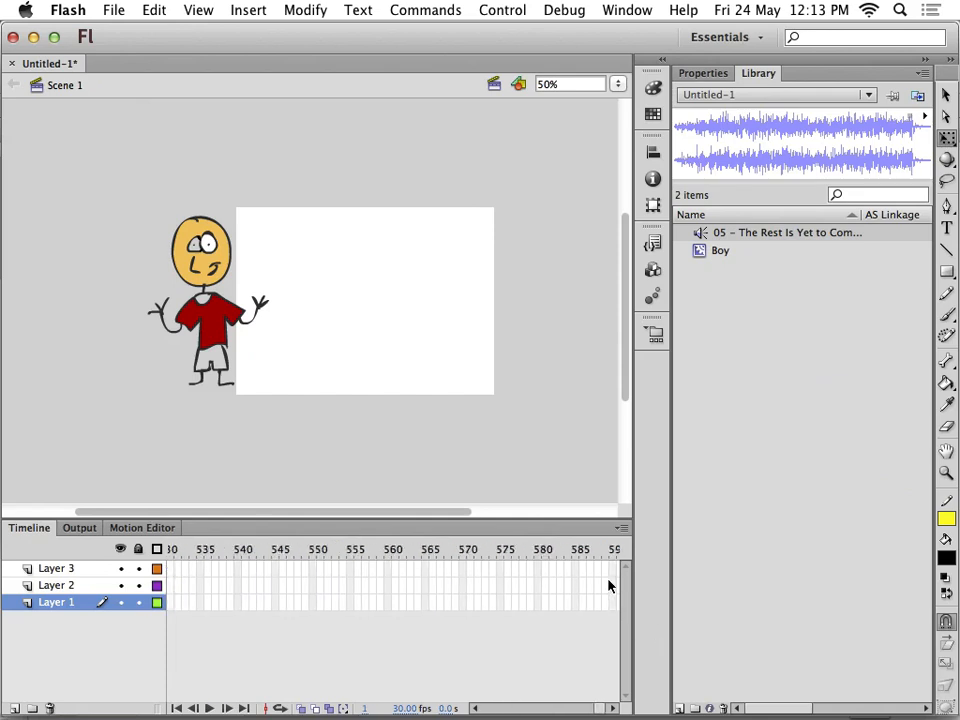
{"action": "scroll", "coordinate": [608, 580], "scroll_direction": "left", "scroll_amount": 17}
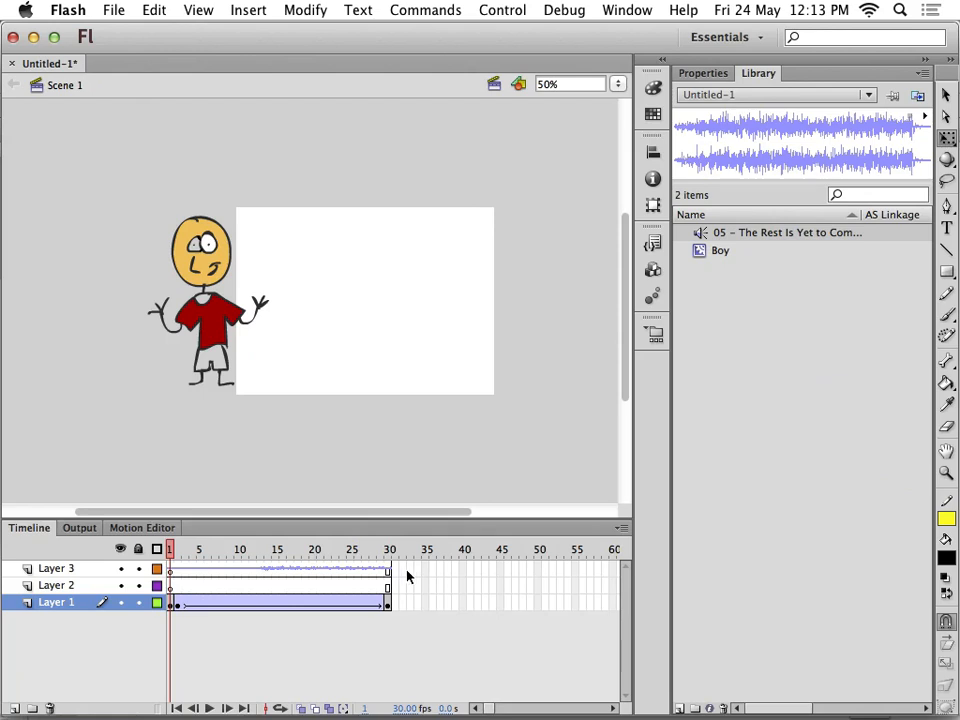
{"action": "scroll", "coordinate": [568, 579], "scroll_direction": "right", "scroll_amount": 15}
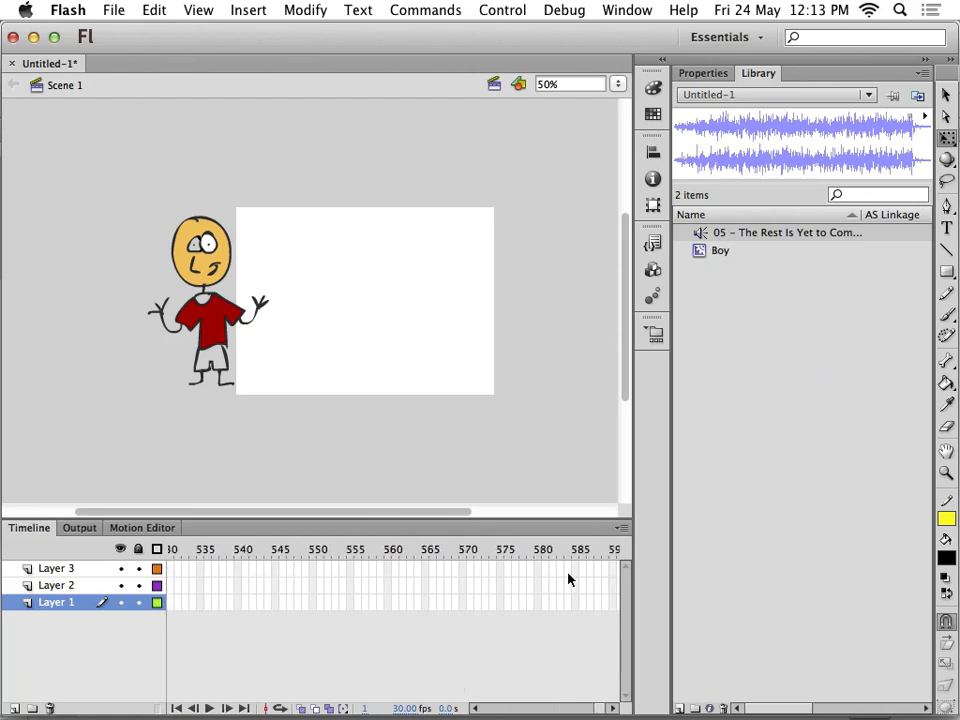
{"action": "left_click", "coordinate": [584, 569]}
{"action": "right_click", "coordinate": [584, 569]}
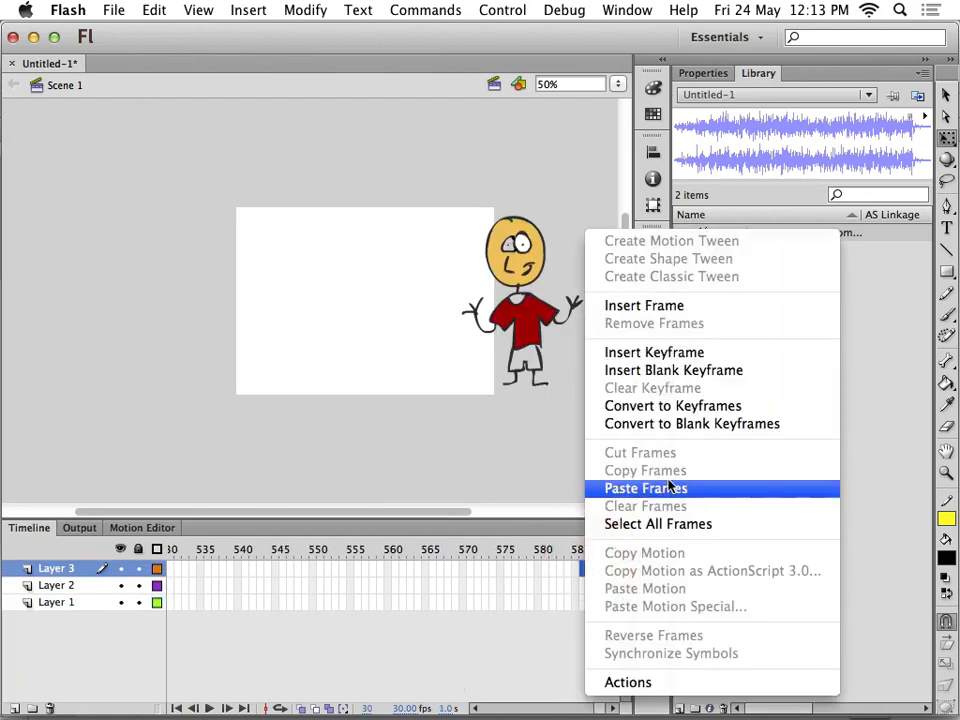
{"action": "left_click", "coordinate": [640, 352]}
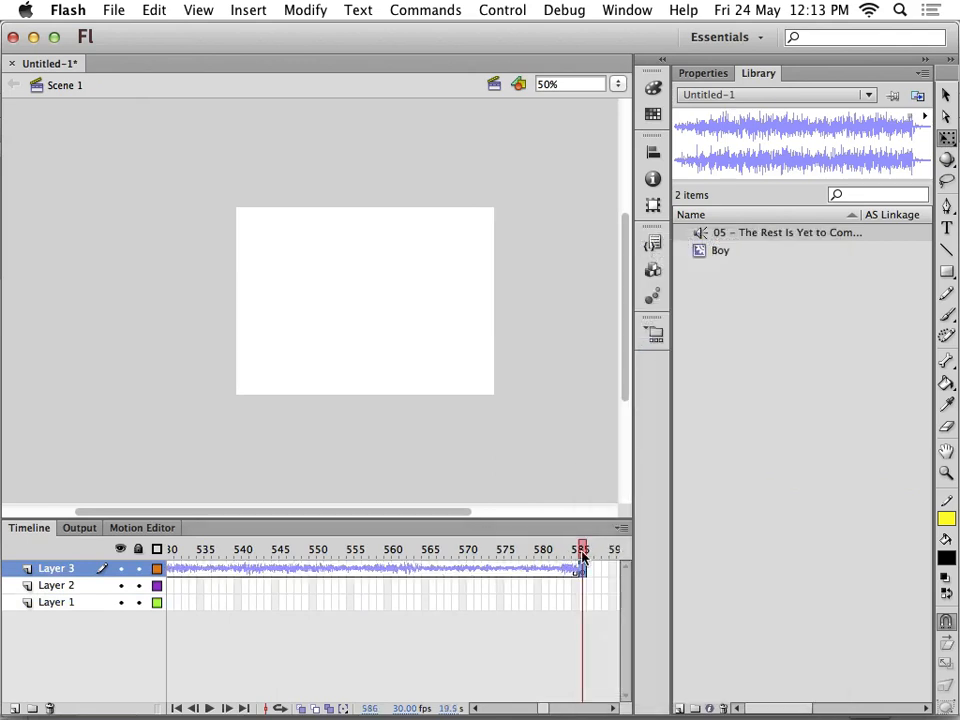
- Test the movie with the extended song layer and close the preview
{"action": "scroll", "coordinate": [480, 585], "scroll_direction": "left", "scroll_amount": 15}
{"action": "key", "text": "super+Return"}
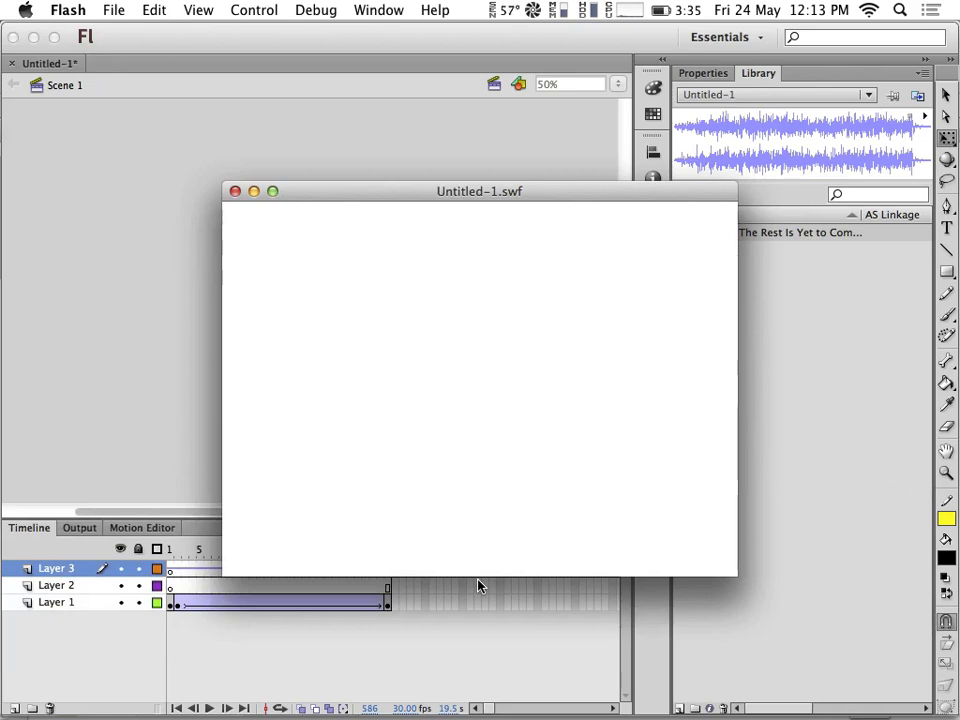
{"action": "left_click", "coordinate": [234, 192]}
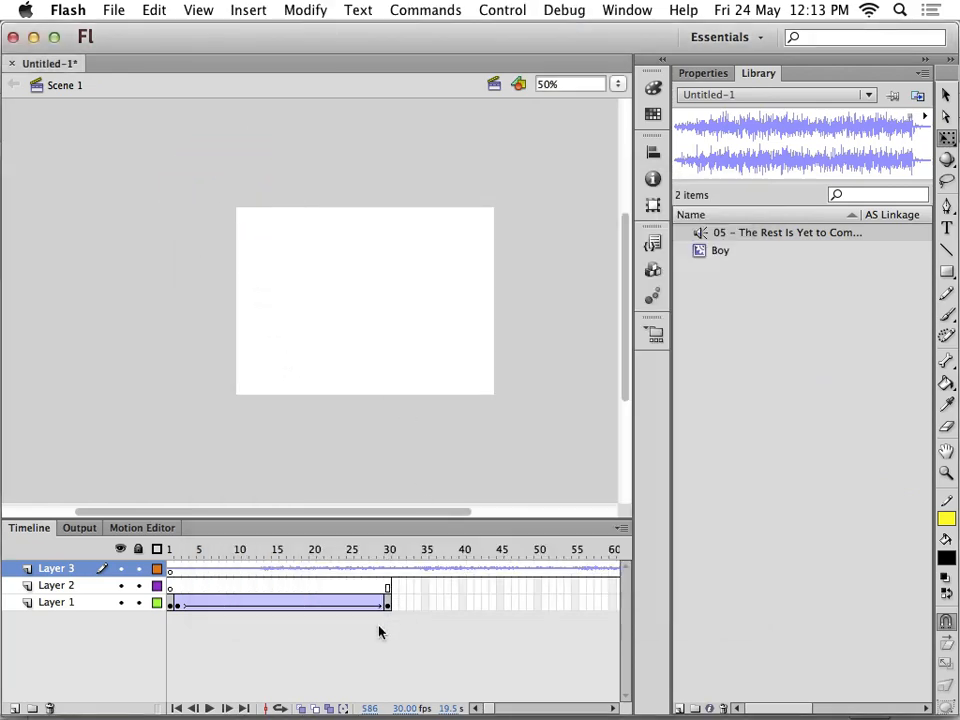
- Select frame 198 on Layer 2 and create a new movie clip symbol named eye
{"action": "scroll", "coordinate": [375, 611], "scroll_direction": "right", "scroll_amount": 5}
{"action": "scroll", "coordinate": [375, 611], "scroll_direction": "right", "scroll_amount": 3}
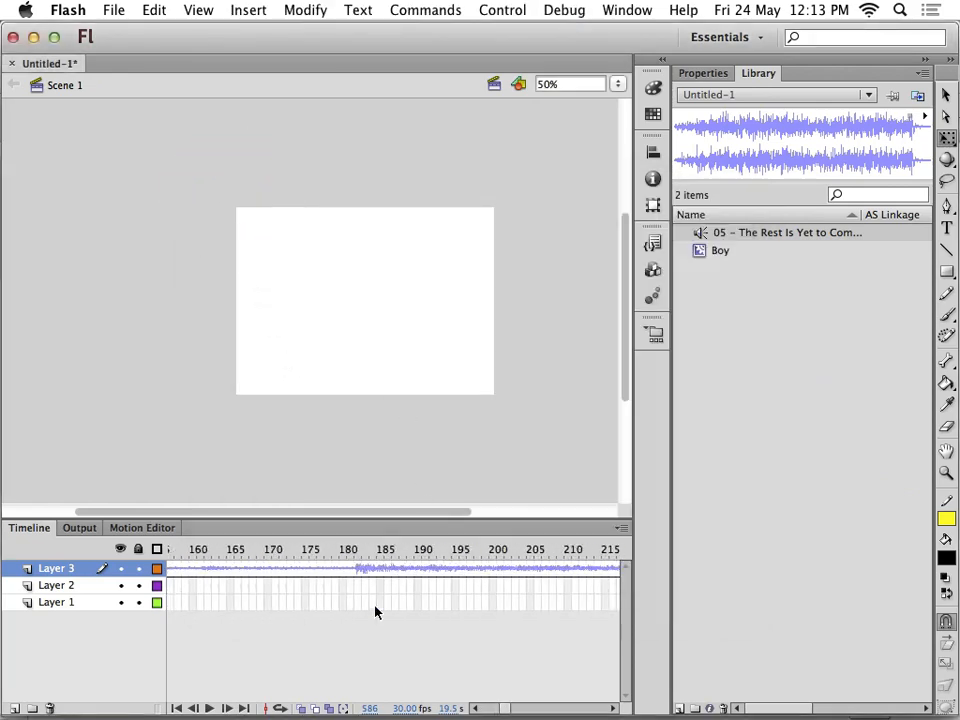
{"action": "left_click", "coordinate": [387, 586]}
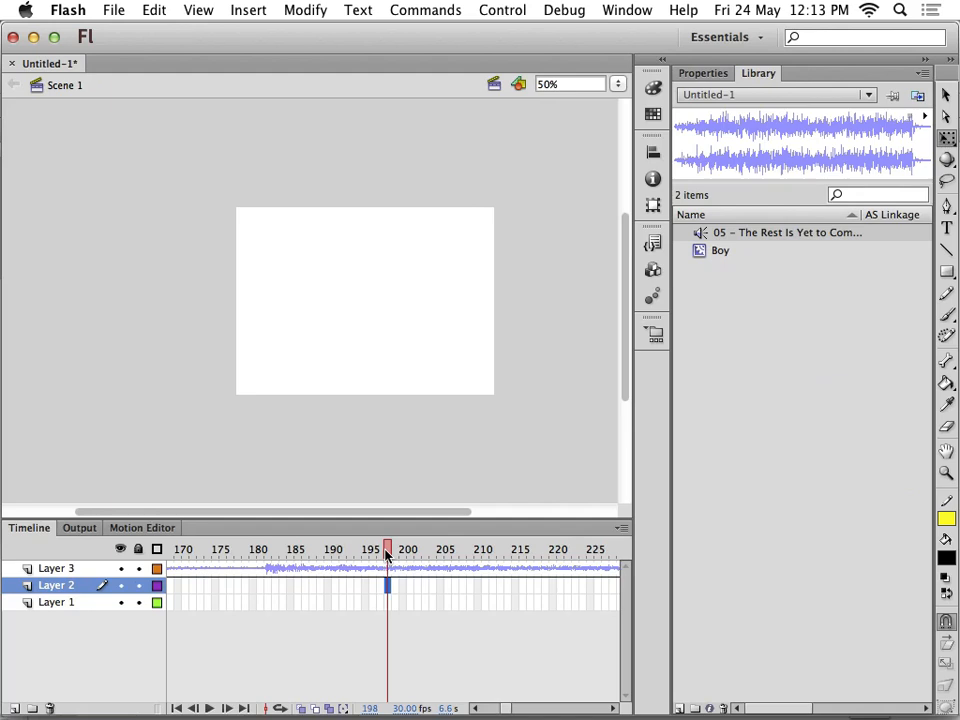
{"action": "right_click", "coordinate": [755, 339]}
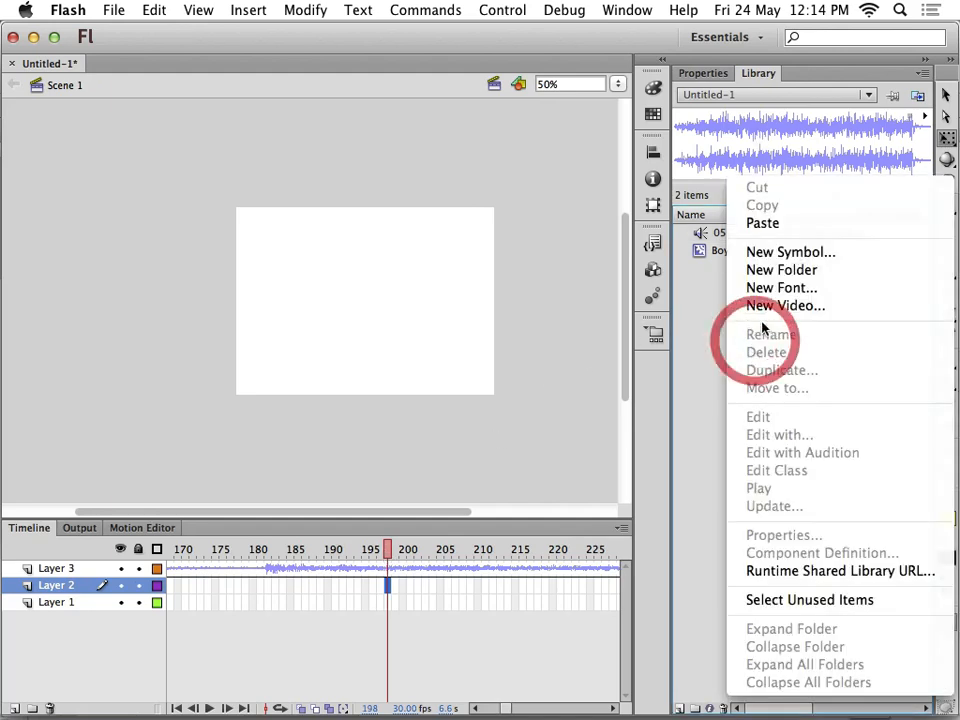
{"action": "left_click", "coordinate": [779, 253]}
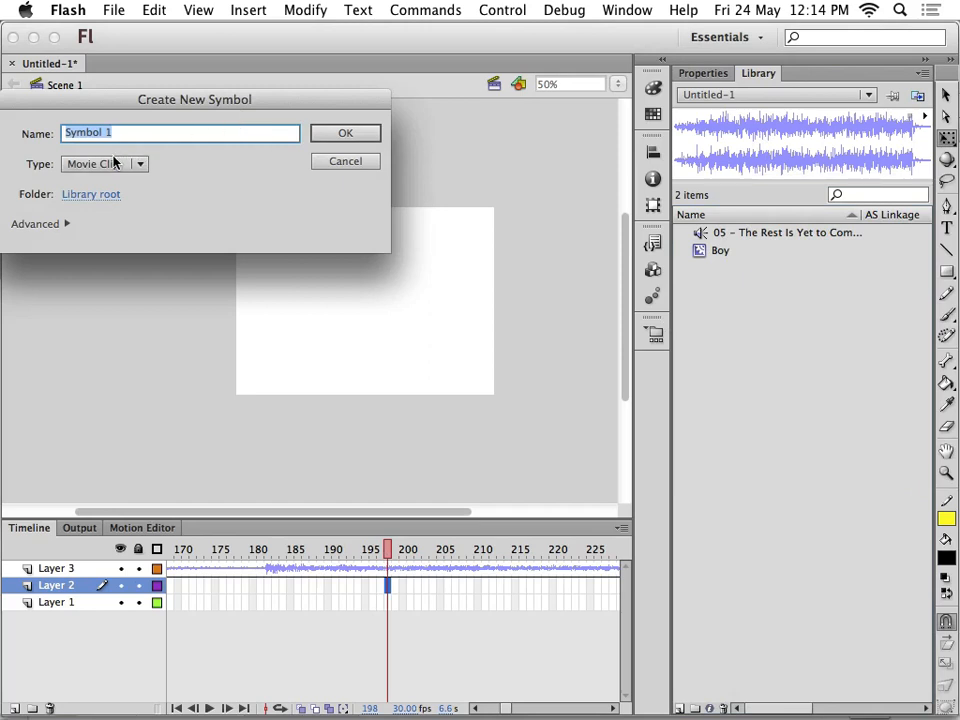
{"action": "type", "text": "eye"}
{"action": "key", "text": "Return"}
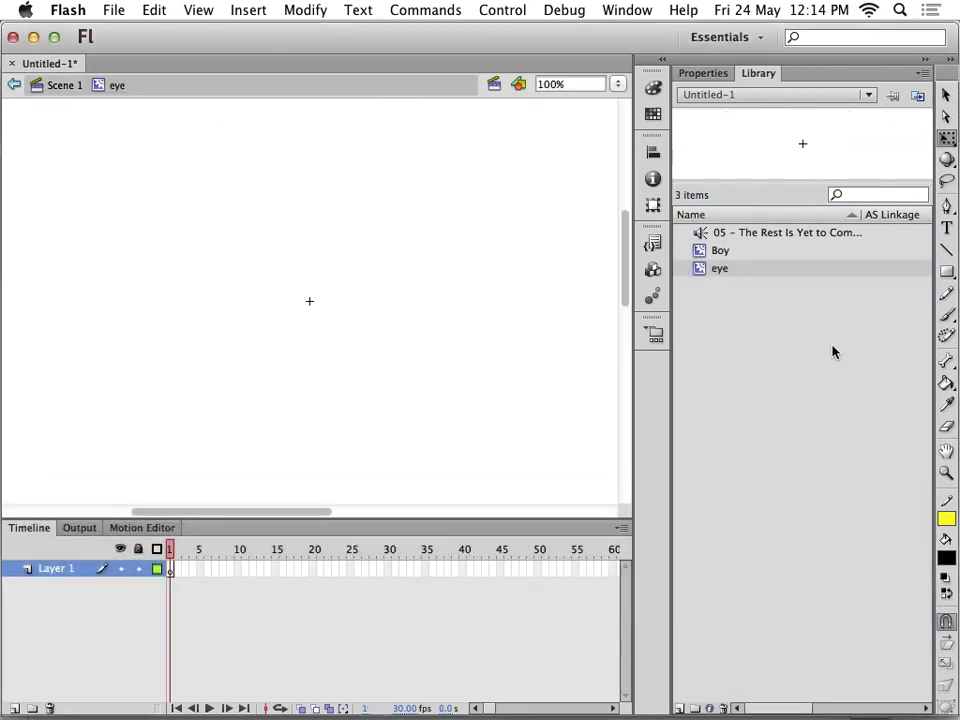
- Draw a black almond-shaped eye with the Brush tool, including a round iris, a pupil and short lines radiating around the iris
{"action": "left_click", "coordinate": [945, 314]}
{"action": "mouse_move", "coordinate": [454, 242]}
{"action": "left_mouse_down"}
{"action": "mouse_move", "coordinate": [364, 215]}
{"action": "mouse_move", "coordinate": [313, 271]}
{"action": "left_mouse_up"}
{"action": "key", "text": "super+z"}
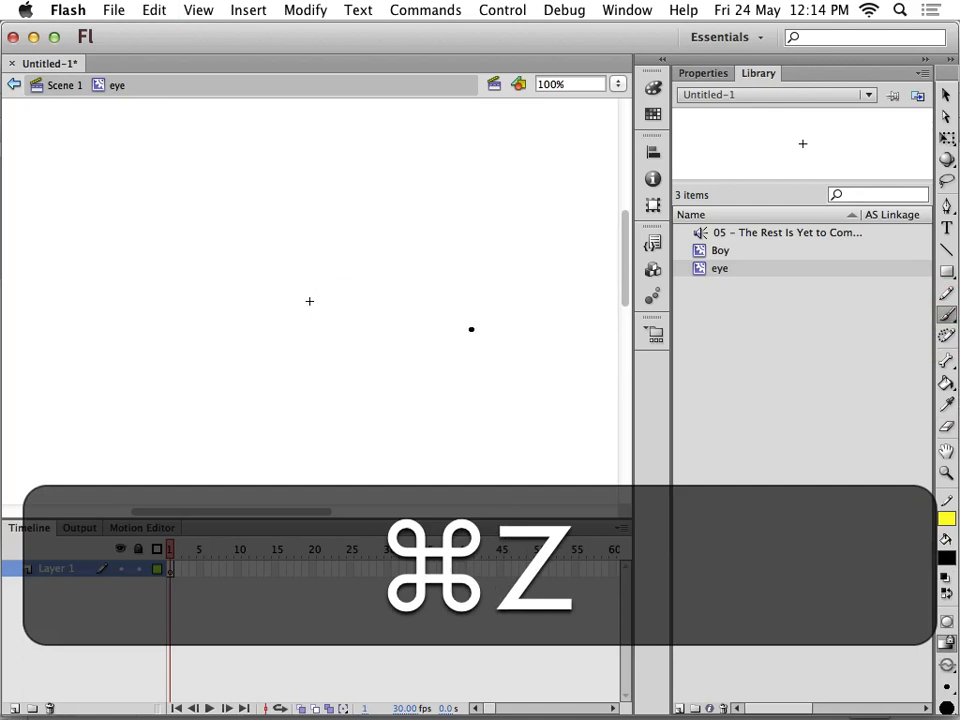
{"action": "mouse_move", "coordinate": [534, 256]}
{"action": "left_mouse_down"}
{"action": "mouse_move", "coordinate": [499, 298]}
{"action": "mouse_move", "coordinate": [315, 254]}
{"action": "mouse_move", "coordinate": [505, 238]}
{"action": "mouse_move", "coordinate": [394, 225]}
{"action": "mouse_move", "coordinate": [313, 253]}
{"action": "left_mouse_up"}
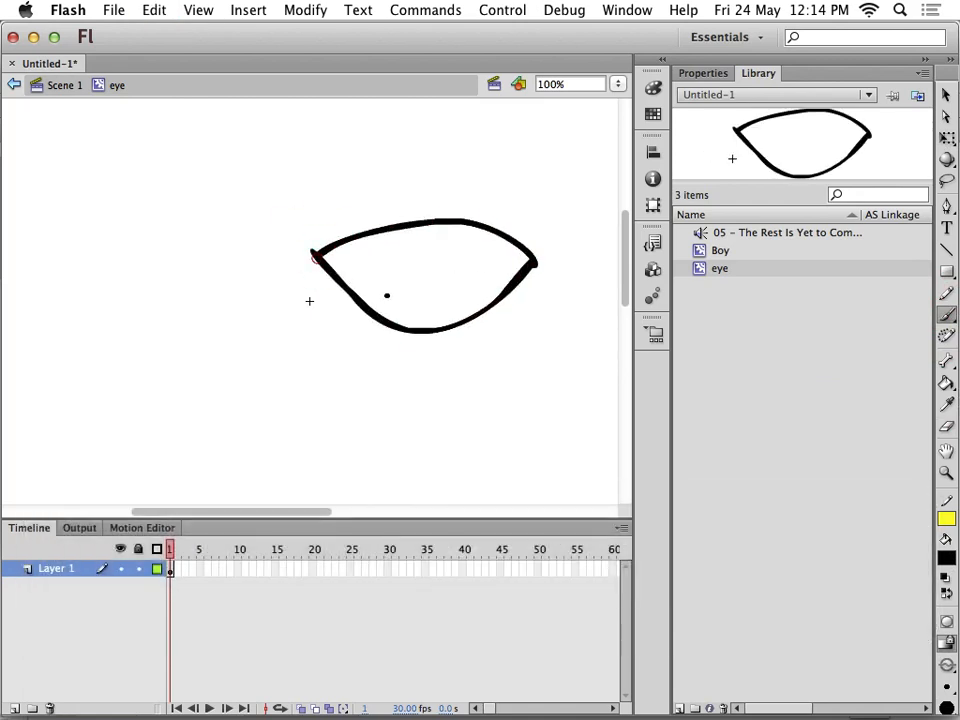
{"action": "mouse_move", "coordinate": [443, 250]}
{"action": "left_mouse_down"}
{"action": "mouse_move", "coordinate": [418, 231]}
{"action": "mouse_move", "coordinate": [444, 287]}
{"action": "mouse_move", "coordinate": [424, 240]}
{"action": "mouse_move", "coordinate": [437, 243]}
{"action": "mouse_move", "coordinate": [414, 262]}
{"action": "mouse_move", "coordinate": [478, 240]}
{"action": "left_mouse_up"}
{"action": "left_click_drag", "start_coordinate": [460, 272], "coordinate": [476, 283]}
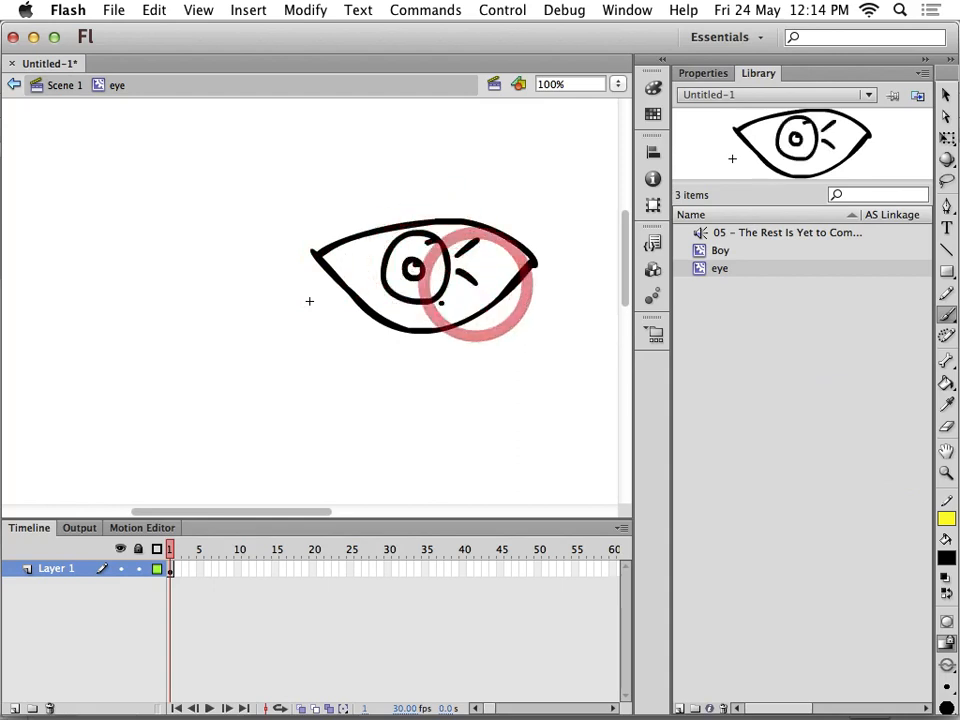
{"action": "left_click_drag", "start_coordinate": [405, 304], "coordinate": [400, 318]}
{"action": "left_click_drag", "start_coordinate": [437, 304], "coordinate": [441, 317]}
{"action": "left_click", "coordinate": [372, 262]}
{"action": "left_click_drag", "start_coordinate": [358, 265], "coordinate": [375, 263]}
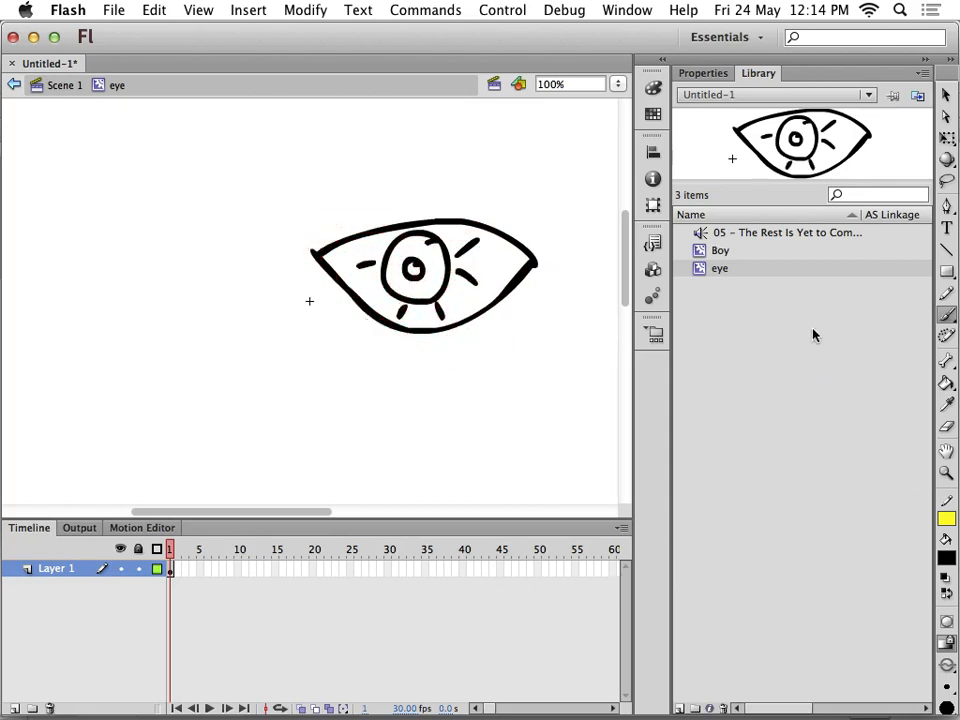
- Fill the iris with dark blue, the area inside the eye outline with white, and the pupil with black
{"action": "left_click", "coordinate": [945, 548]}
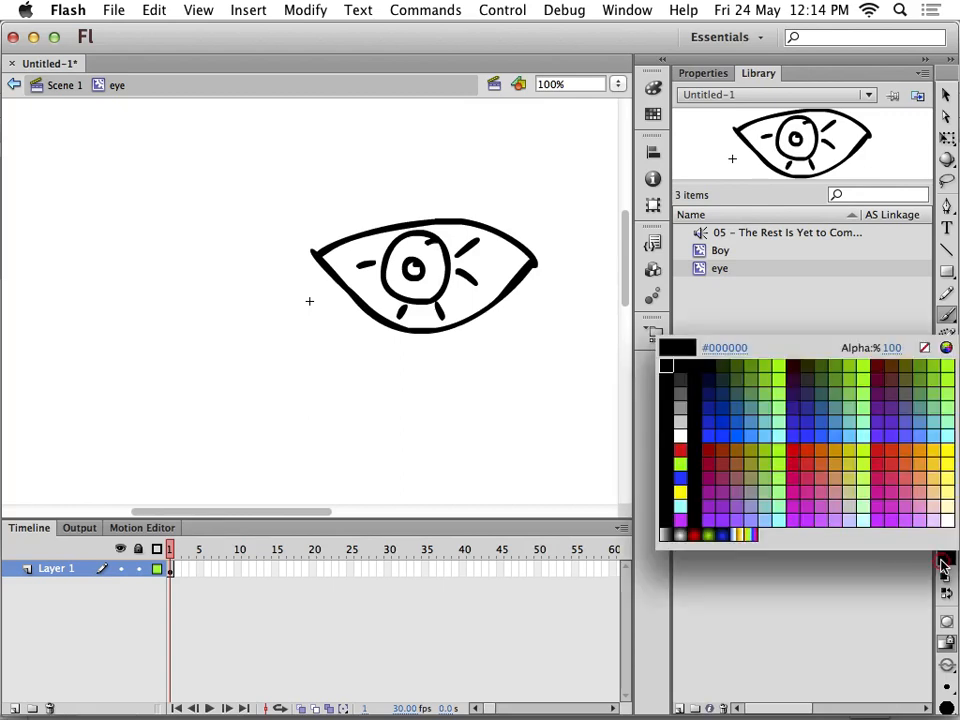
{"action": "left_click", "coordinate": [714, 416]}
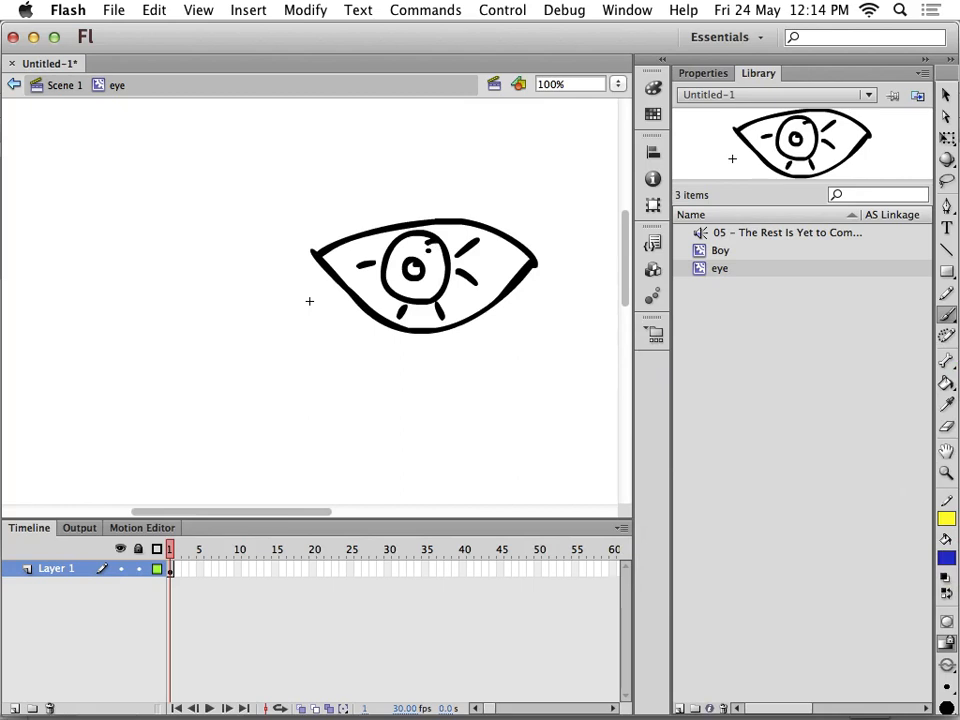
{"action": "left_click", "coordinate": [946, 383]}
{"action": "left_click", "coordinate": [427, 255]}
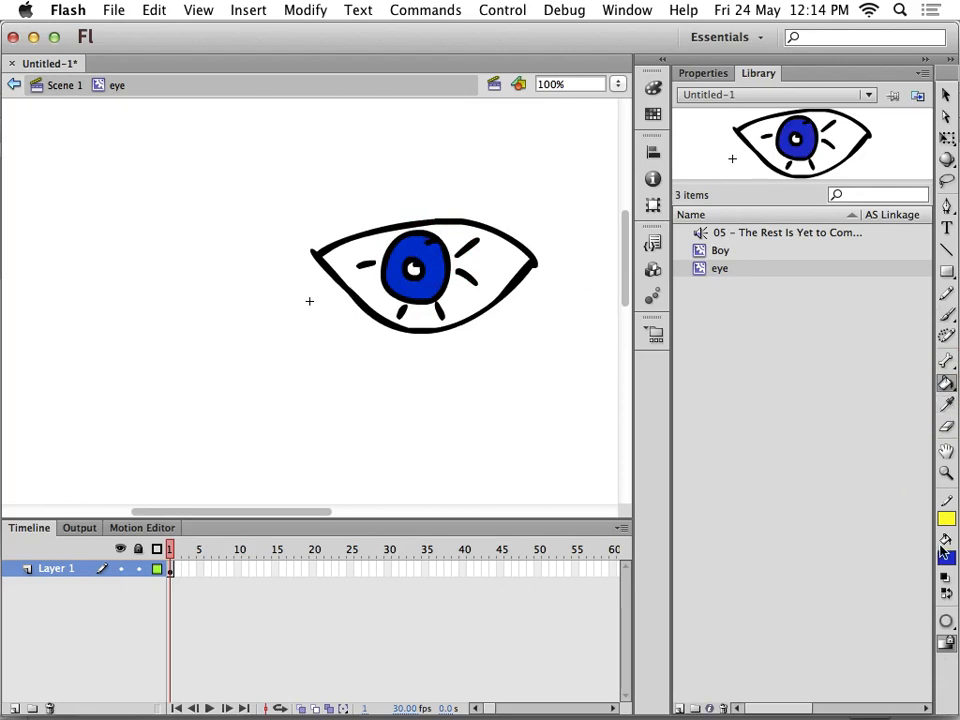
{"action": "left_click", "coordinate": [947, 562]}
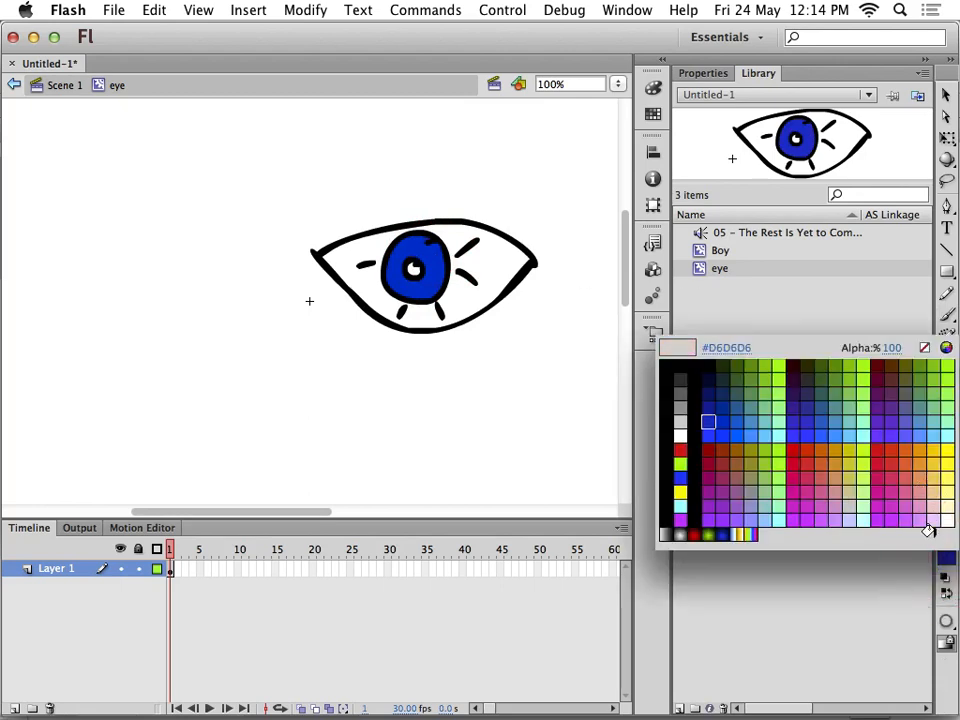
{"action": "left_click", "coordinate": [880, 518]}
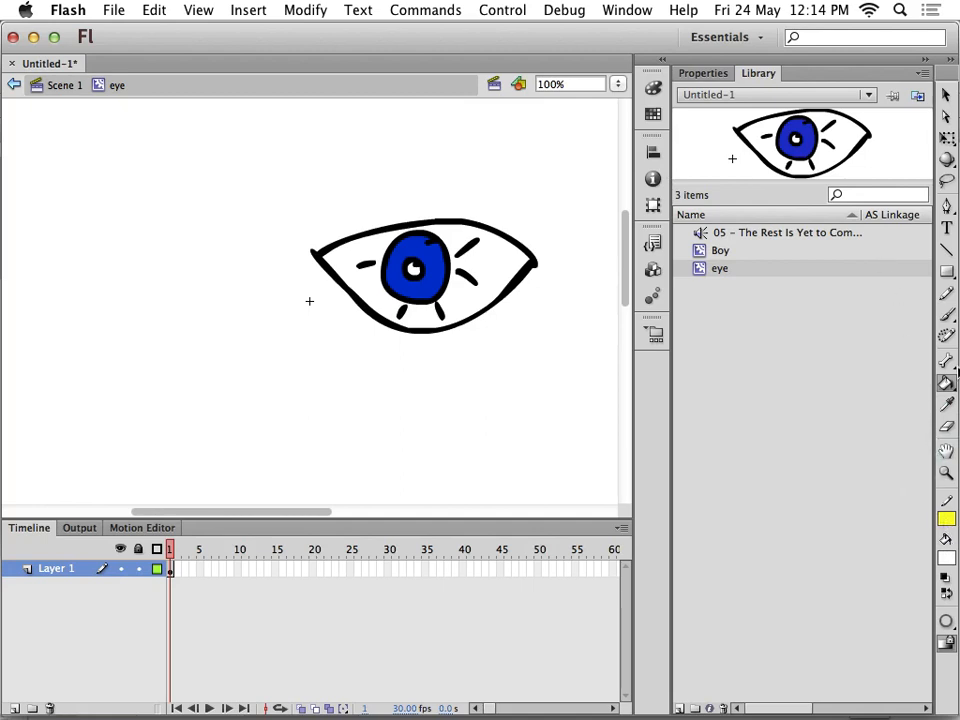
{"action": "left_click", "coordinate": [946, 557]}
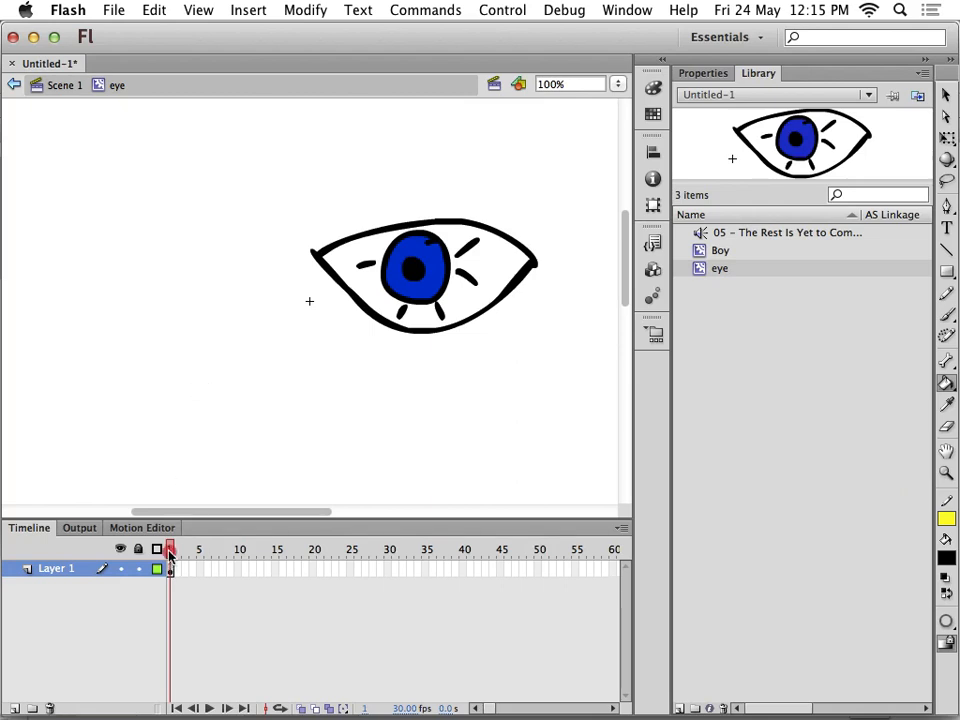
- Insert a keyframe at frame 30 on Layer 1 of the eye symbol
{"action": "left_click", "coordinate": [255, 558]}
{"action": "right_click", "coordinate": [388, 574]}
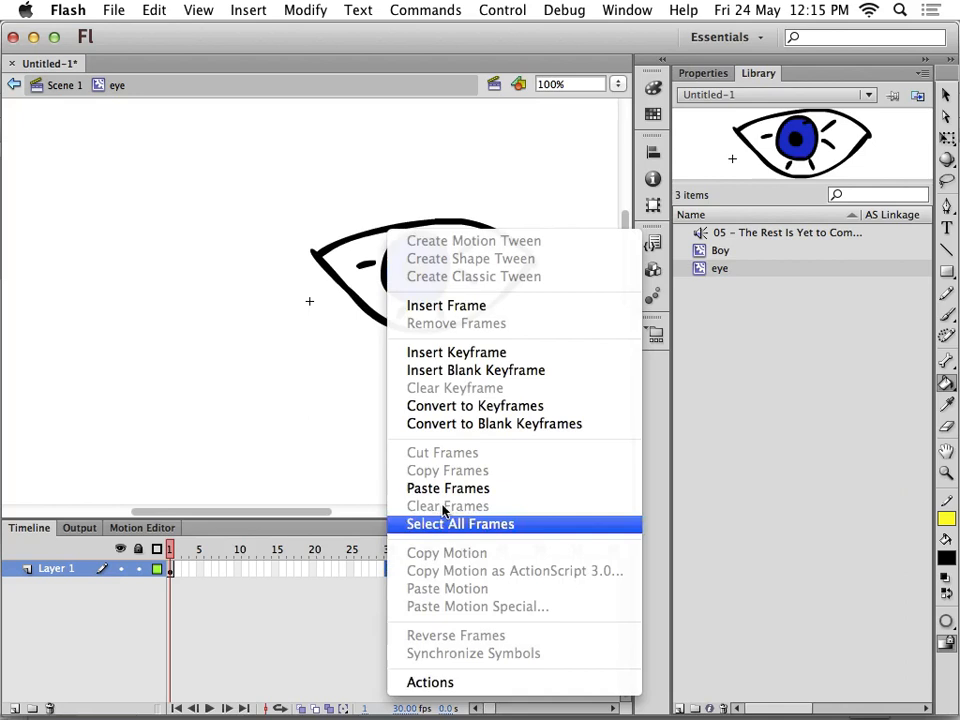
{"action": "left_click", "coordinate": [458, 348]}
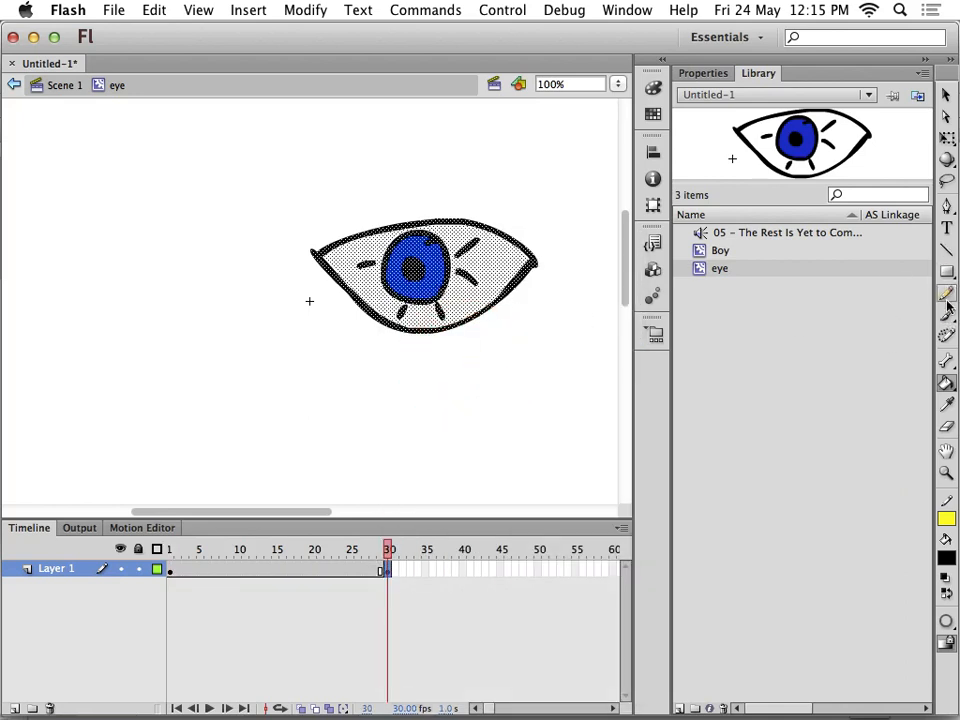
- Erase the iris, pupil and radiating lines inside the eye outline on frame 30, and switch to the Brush tool
{"action": "left_click", "coordinate": [946, 426]}
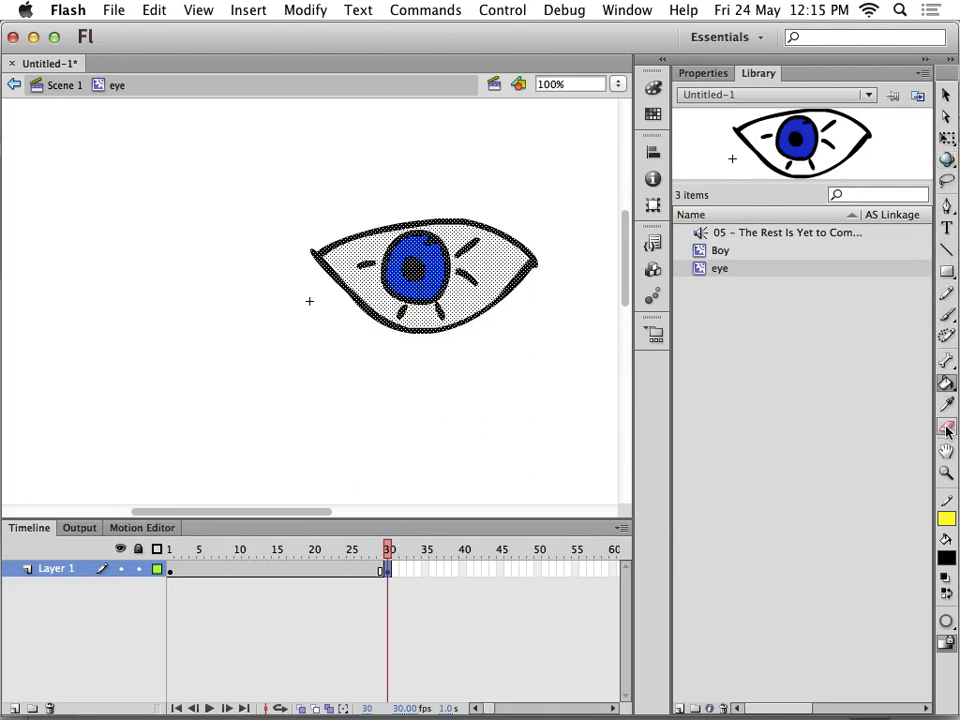
{"action": "mouse_move", "coordinate": [388, 279]}
{"action": "left_mouse_down"}
{"action": "mouse_move", "coordinate": [461, 273]}
{"action": "mouse_move", "coordinate": [428, 312]}
{"action": "mouse_move", "coordinate": [401, 311]}
{"action": "mouse_move", "coordinate": [443, 262]}
{"action": "mouse_move", "coordinate": [362, 263]}
{"action": "mouse_move", "coordinate": [368, 279]}
{"action": "mouse_move", "coordinate": [421, 308]}
{"action": "mouse_move", "coordinate": [456, 289]}
{"action": "mouse_move", "coordinate": [453, 306]}
{"action": "mouse_move", "coordinate": [431, 313]}
{"action": "mouse_move", "coordinate": [475, 290]}
{"action": "mouse_move", "coordinate": [478, 249]}
{"action": "mouse_move", "coordinate": [436, 242]}
{"action": "mouse_move", "coordinate": [433, 252]}
{"action": "mouse_move", "coordinate": [460, 251]}
{"action": "mouse_move", "coordinate": [436, 273]}
{"action": "mouse_move", "coordinate": [438, 263]}
{"action": "mouse_move", "coordinate": [479, 256]}
{"action": "mouse_move", "coordinate": [431, 298]}
{"action": "left_mouse_up"}
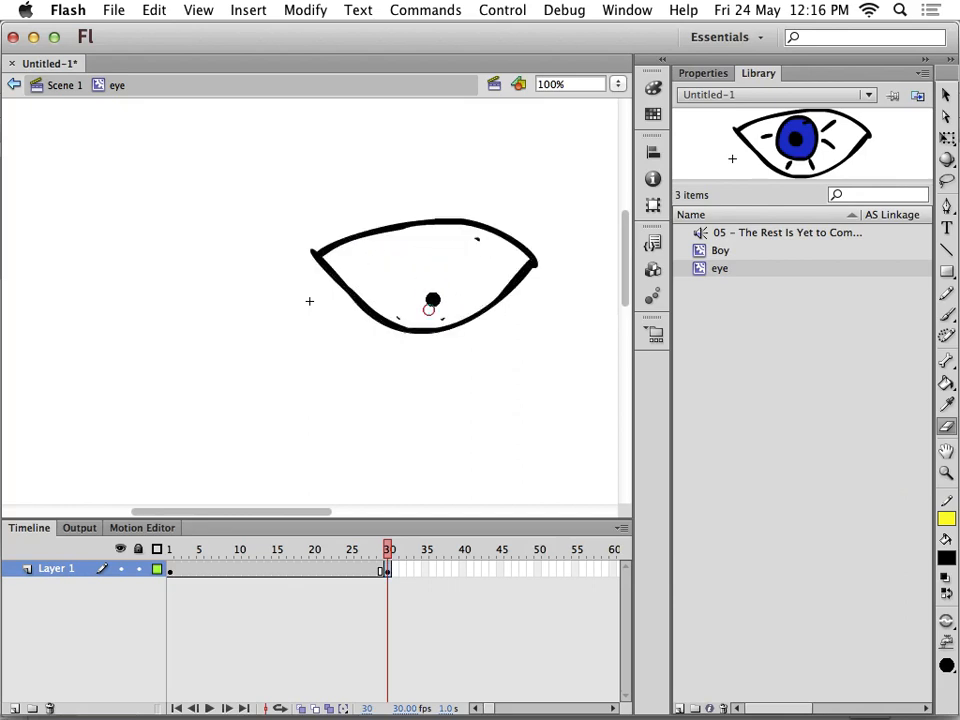
{"action": "left_click", "coordinate": [946, 314]}
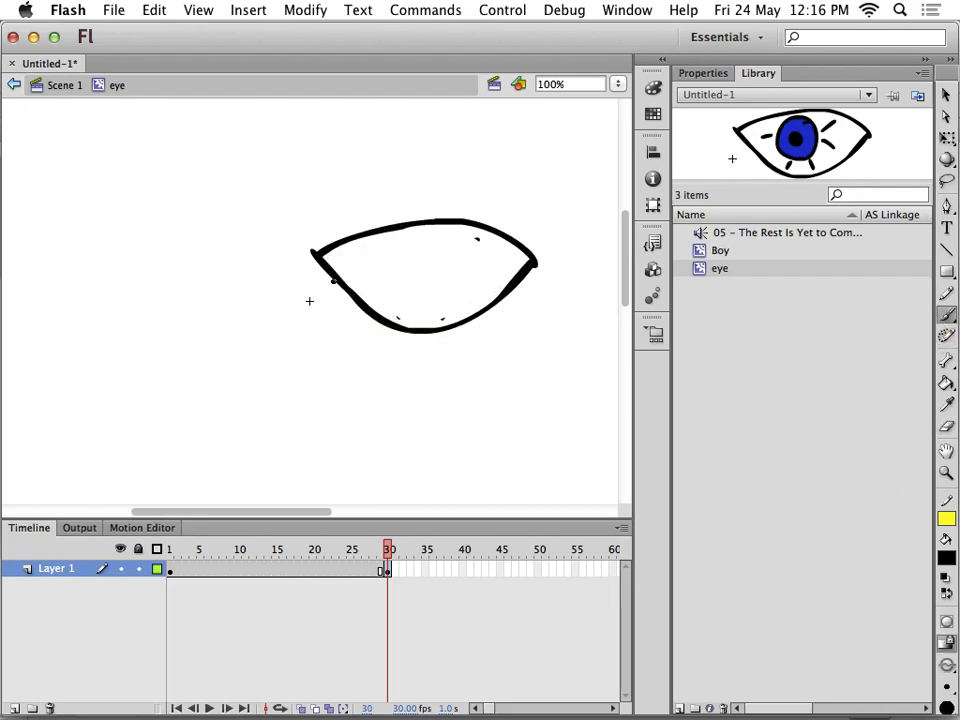
- Paint a row of short eyelashes hanging below the lower edge of the closed eye on frame 30
{"action": "left_click_drag", "start_coordinate": [331, 283], "coordinate": [314, 321]}
{"action": "mouse_move", "coordinate": [358, 304]}
{"action": "left_mouse_down"}
{"action": "mouse_move", "coordinate": [351, 334]}
{"action": "mouse_move", "coordinate": [393, 361]}
{"action": "mouse_move", "coordinate": [431, 359]}
{"action": "left_mouse_up"}
{"action": "left_click_drag", "start_coordinate": [467, 325], "coordinate": [472, 349]}
{"action": "left_click_drag", "start_coordinate": [500, 292], "coordinate": [507, 320]}
{"action": "left_click_drag", "start_coordinate": [518, 288], "coordinate": [528, 308]}
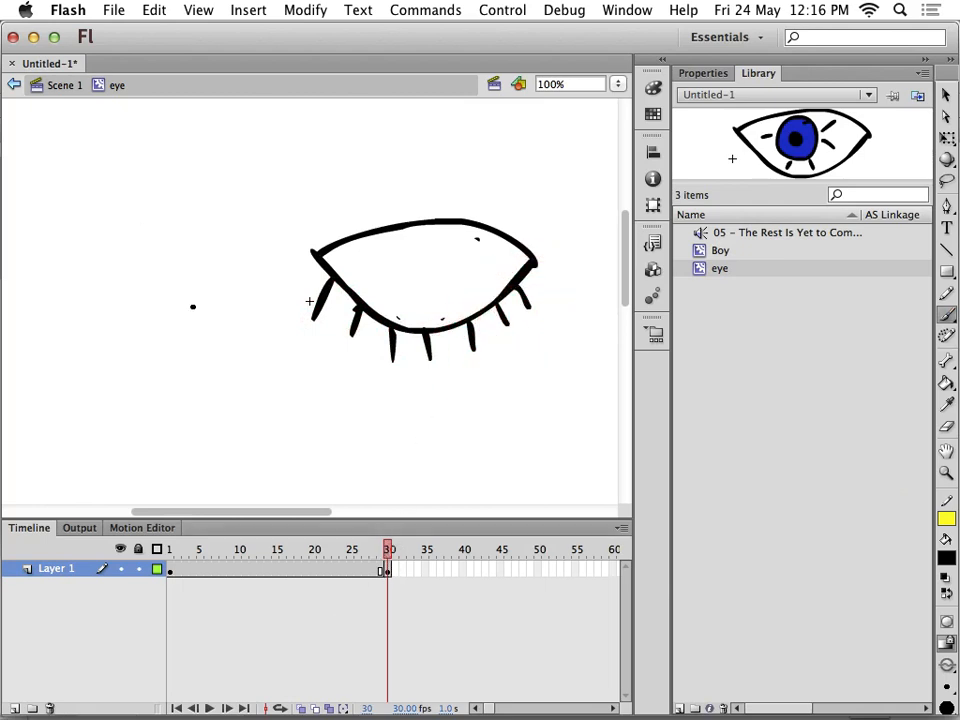
- Insert a keyframe at frame 15 on Layer 1 of the eye symbol
{"action": "mouse_move", "coordinate": [390, 560]}
{"action": "left_mouse_down"}
{"action": "mouse_move", "coordinate": [178, 555]}
{"action": "mouse_move", "coordinate": [448, 555]}
{"action": "mouse_move", "coordinate": [360, 535]}
{"action": "mouse_move", "coordinate": [292, 550]}
{"action": "mouse_move", "coordinate": [409, 538]}
{"action": "mouse_move", "coordinate": [81, 544]}
{"action": "mouse_move", "coordinate": [438, 494]}
{"action": "mouse_move", "coordinate": [388, 527]}
{"action": "mouse_move", "coordinate": [88, 540]}
{"action": "mouse_move", "coordinate": [426, 506]}
{"action": "mouse_move", "coordinate": [309, 531]}
{"action": "mouse_move", "coordinate": [392, 531]}
{"action": "mouse_move", "coordinate": [161, 566]}
{"action": "mouse_move", "coordinate": [381, 555]}
{"action": "mouse_move", "coordinate": [272, 549]}
{"action": "mouse_move", "coordinate": [420, 557]}
{"action": "mouse_move", "coordinate": [86, 568]}
{"action": "mouse_move", "coordinate": [118, 549]}
{"action": "mouse_move", "coordinate": [387, 535]}
{"action": "mouse_move", "coordinate": [107, 506]}
{"action": "mouse_move", "coordinate": [465, 463]}
{"action": "mouse_move", "coordinate": [255, 516]}
{"action": "mouse_move", "coordinate": [276, 561]}
{"action": "left_mouse_up"}
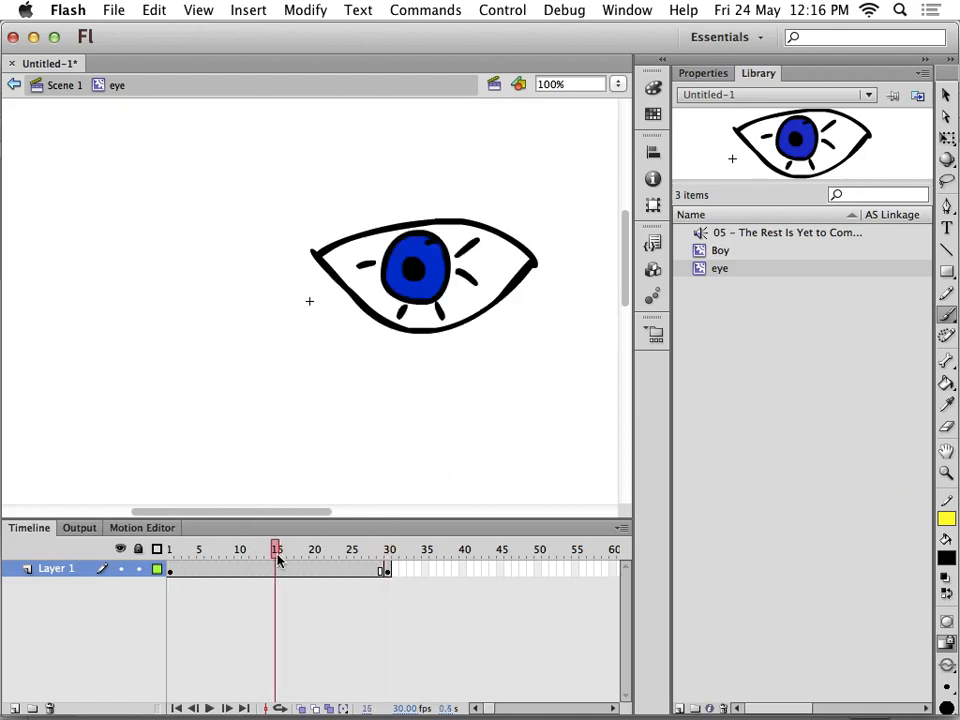
{"action": "left_click", "coordinate": [278, 574]}
{"action": "right_click", "coordinate": [278, 577]}
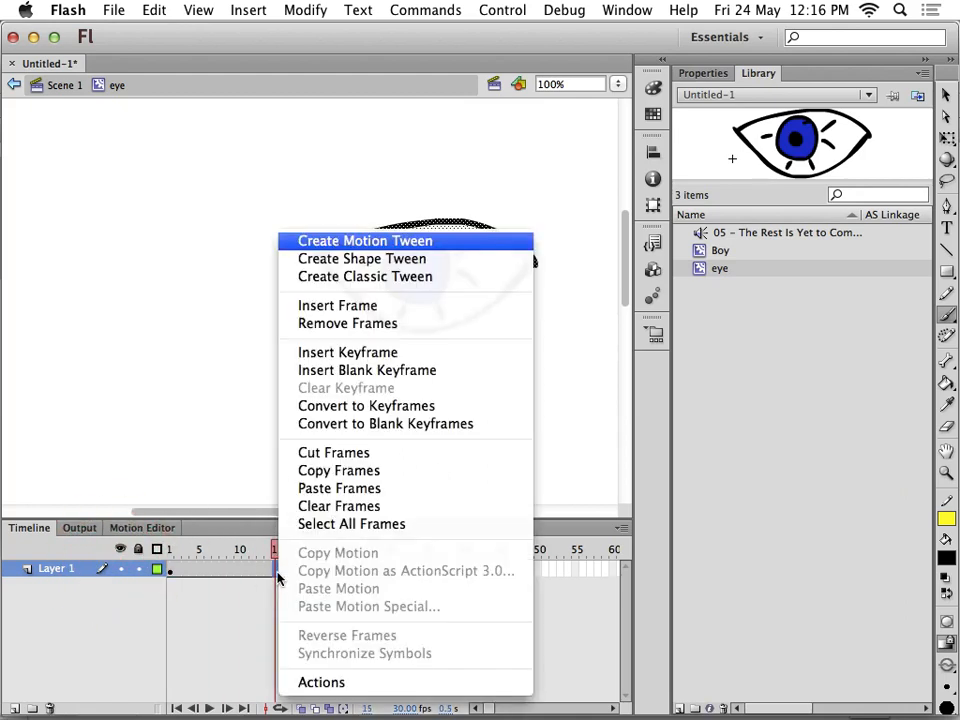
{"action": "left_click", "coordinate": [369, 350]}
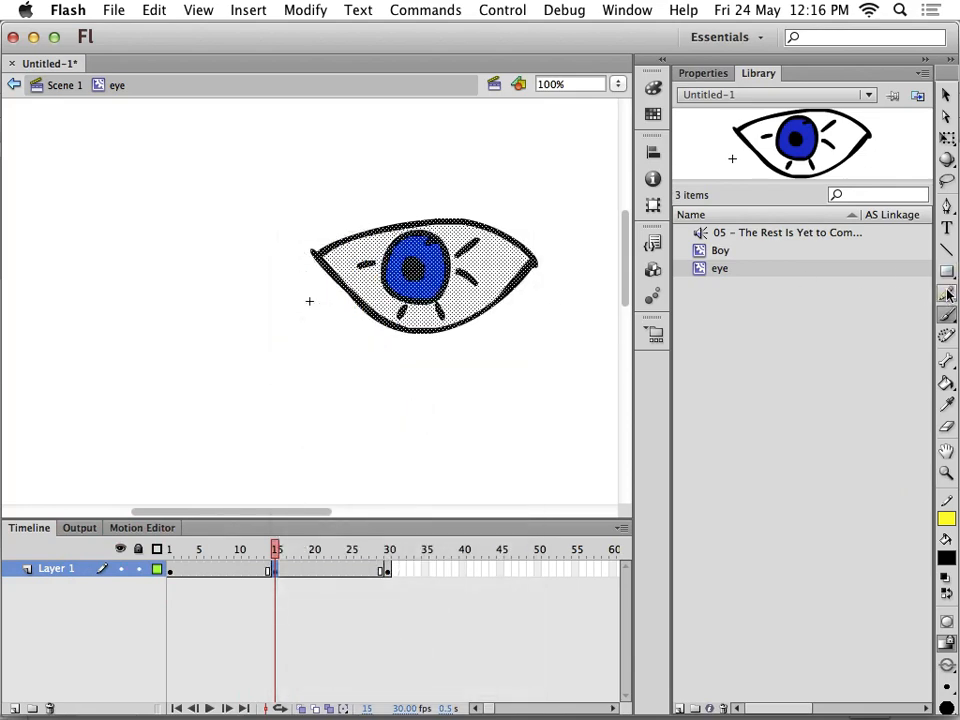
- On frame 15, erase the upper half of the iris and paint a half-closed eyelid line with short lashes across the eye
{"action": "key", "text": "e"}
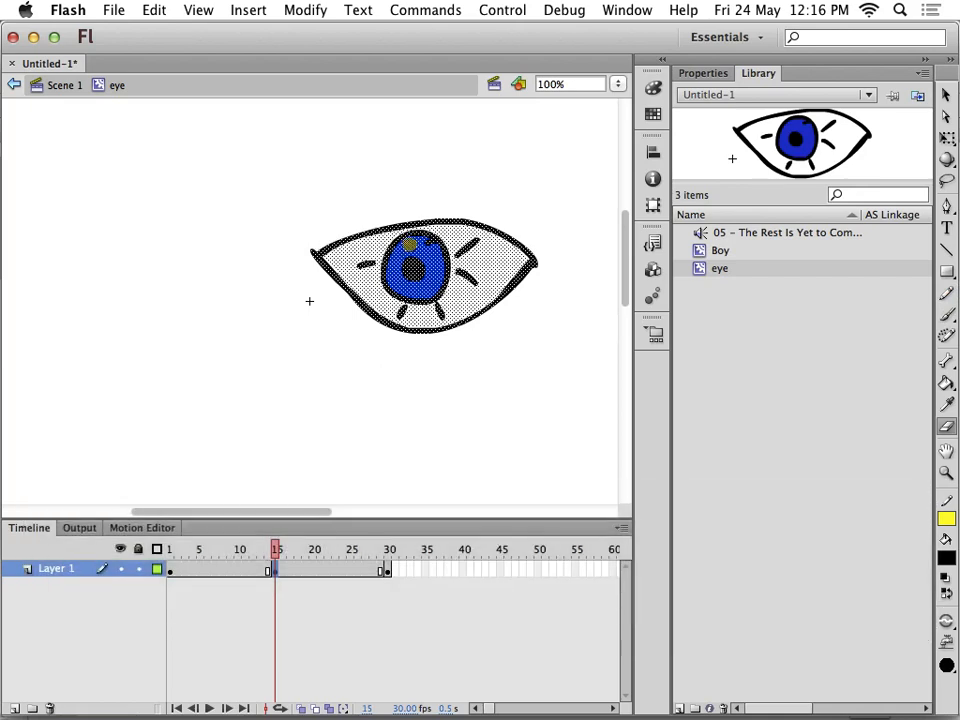
{"action": "mouse_move", "coordinate": [498, 258]}
{"action": "left_mouse_down"}
{"action": "mouse_move", "coordinate": [490, 288]}
{"action": "mouse_move", "coordinate": [450, 262]}
{"action": "mouse_move", "coordinate": [350, 263]}
{"action": "mouse_move", "coordinate": [395, 256]}
{"action": "mouse_move", "coordinate": [392, 246]}
{"action": "mouse_move", "coordinate": [462, 246]}
{"action": "mouse_move", "coordinate": [405, 239]}
{"action": "mouse_move", "coordinate": [452, 250]}
{"action": "left_mouse_up"}
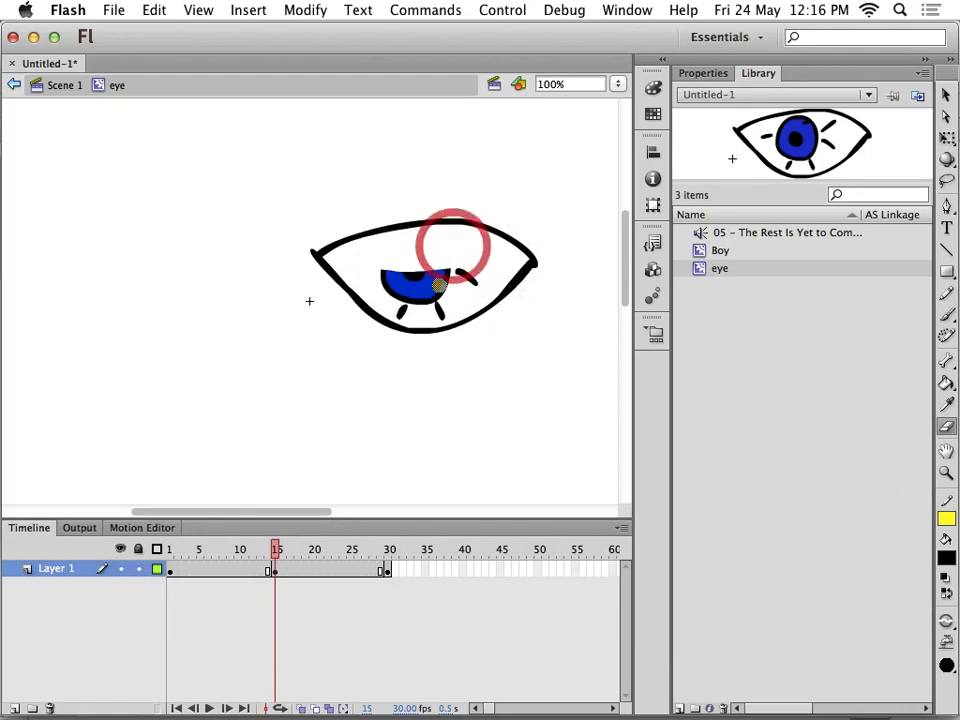
{"action": "left_click", "coordinate": [946, 314]}
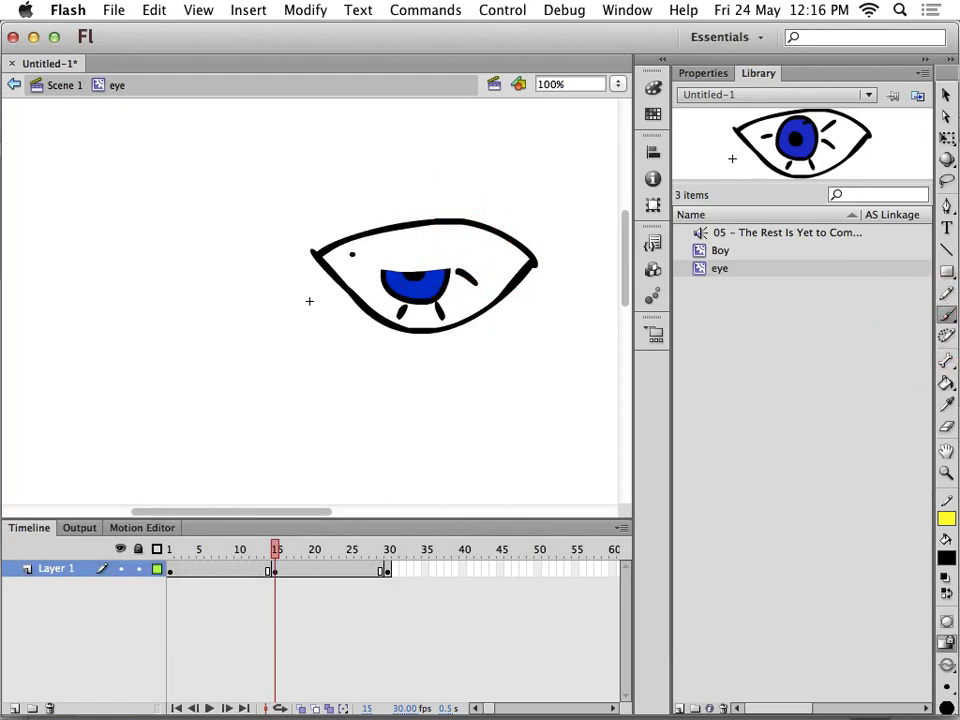
{"action": "mouse_move", "coordinate": [322, 253]}
{"action": "left_mouse_down"}
{"action": "mouse_move", "coordinate": [409, 275]}
{"action": "mouse_move", "coordinate": [401, 273]}
{"action": "mouse_move", "coordinate": [531, 258]}
{"action": "left_mouse_up"}
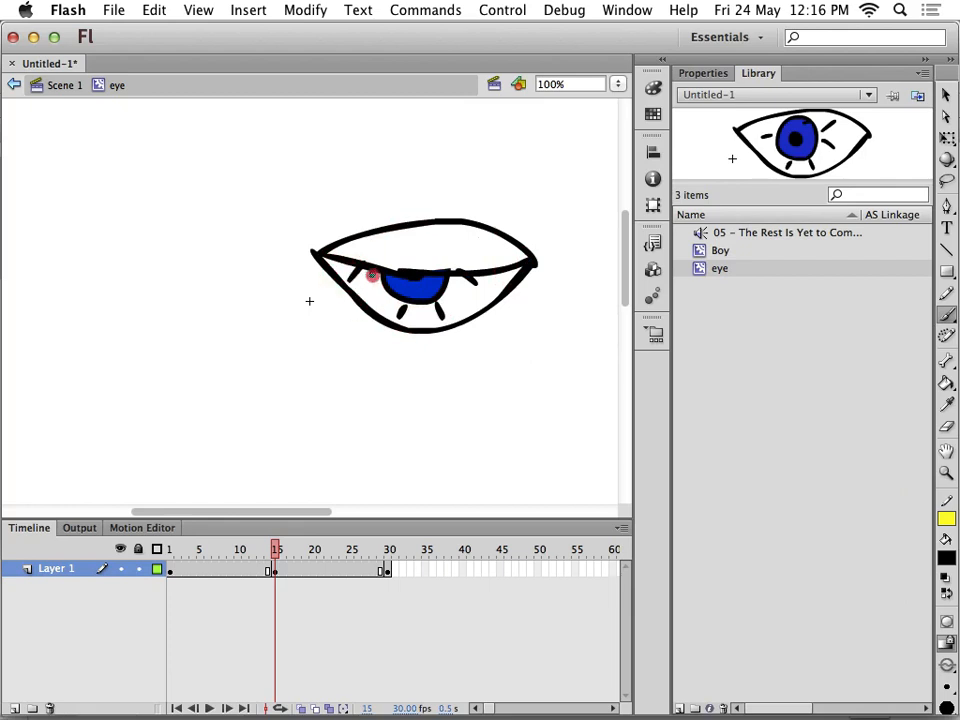
{"action": "left_click_drag", "start_coordinate": [372, 275], "coordinate": [366, 289]}
{"action": "left_click_drag", "start_coordinate": [424, 278], "coordinate": [416, 298]}
{"action": "left_click_drag", "start_coordinate": [487, 279], "coordinate": [488, 306]}
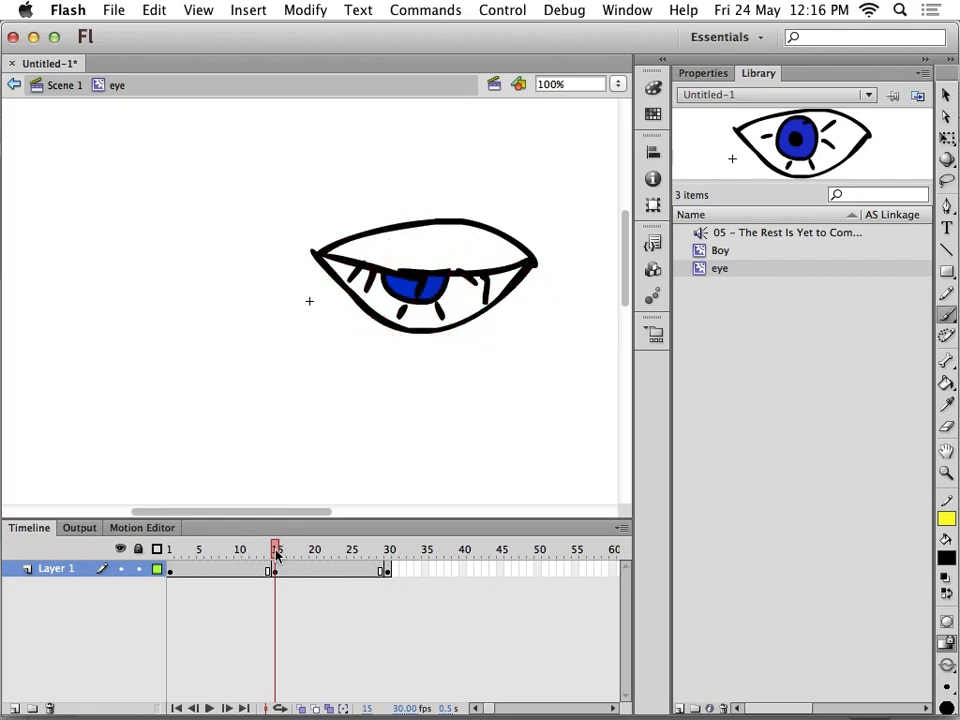
{"action": "left_click_drag", "start_coordinate": [277, 556], "coordinate": [510, 561]}
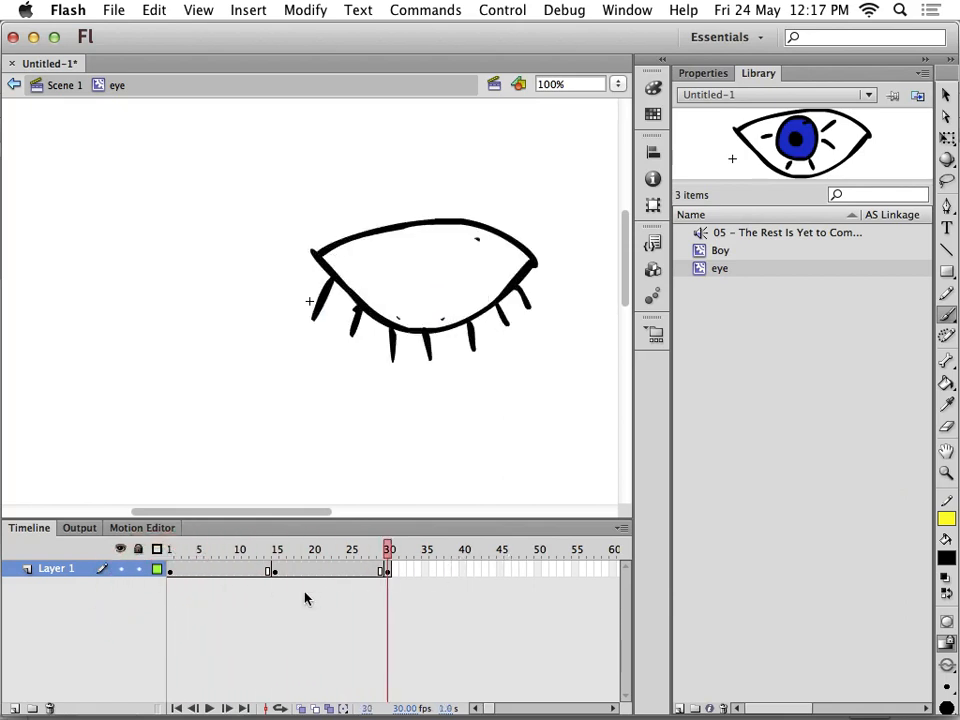
- Copy the open-eye keyframe from frame 1 and paste it at frame 60 on Layer 1
{"action": "left_click", "coordinate": [169, 571]}
{"action": "right_click", "coordinate": [169, 571]}
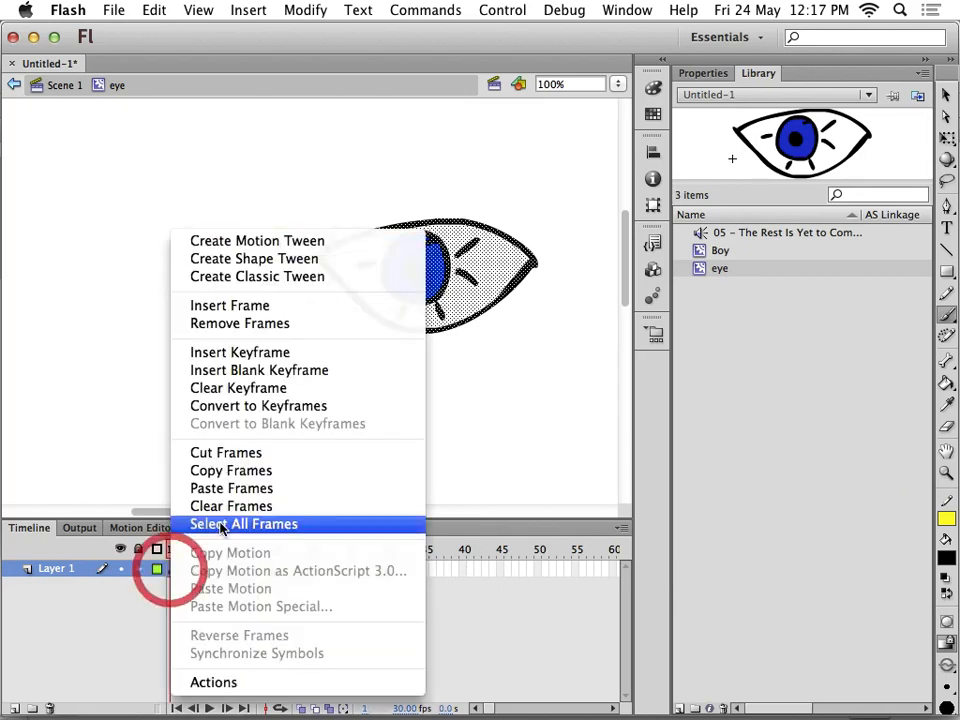
{"action": "left_click", "coordinate": [232, 471]}
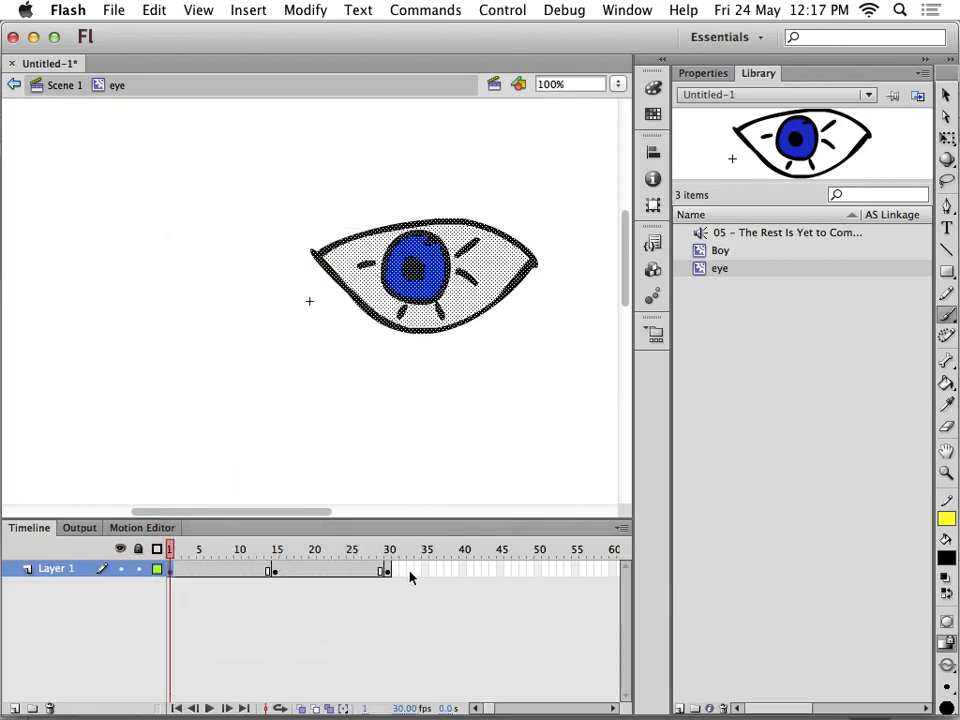
{"action": "left_click", "coordinate": [614, 570]}
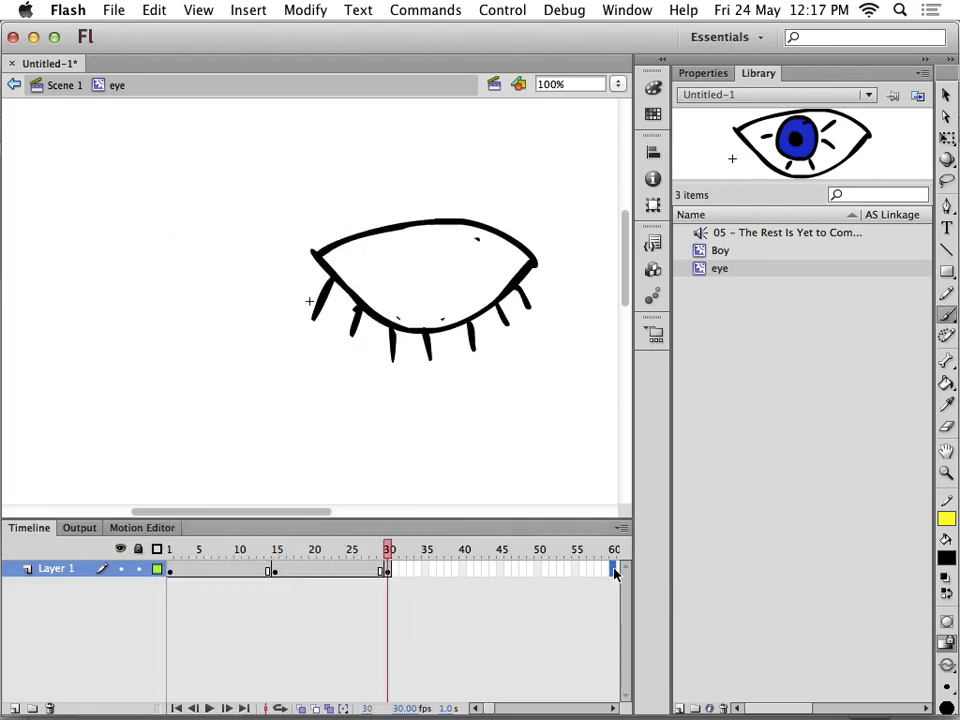
{"action": "right_click", "coordinate": [614, 570]}
{"action": "left_click", "coordinate": [675, 489]}
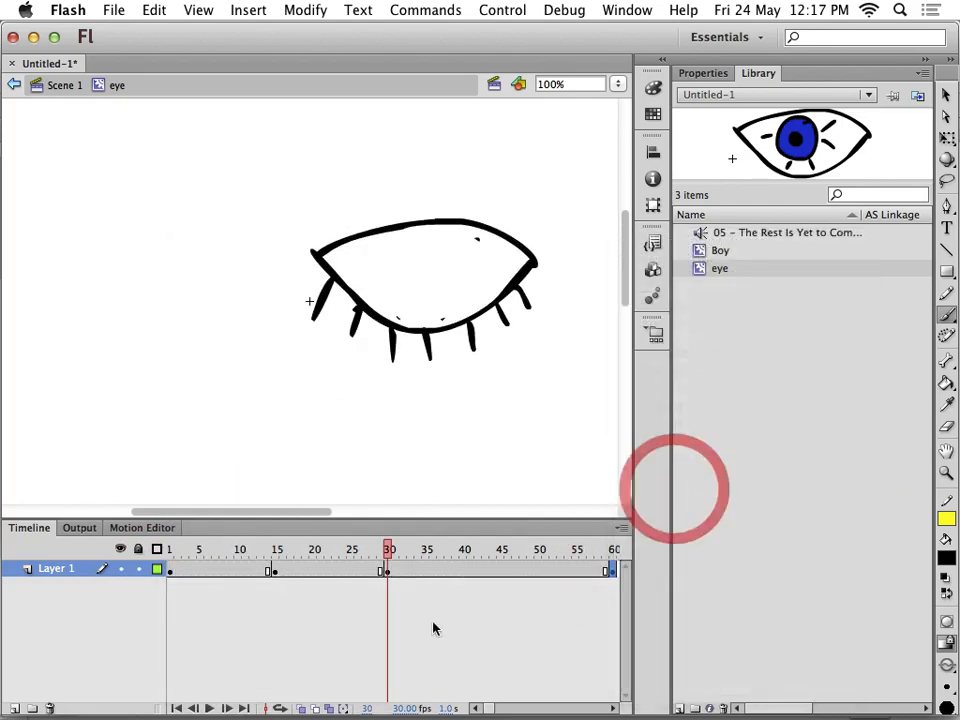
{"action": "mouse_move", "coordinate": [388, 561]}
{"action": "left_mouse_down"}
{"action": "mouse_move", "coordinate": [371, 553]}
{"action": "mouse_move", "coordinate": [246, 570]}
{"action": "mouse_move", "coordinate": [421, 574]}
{"action": "mouse_move", "coordinate": [645, 553]}
{"action": "mouse_move", "coordinate": [367, 561]}
{"action": "left_mouse_up"}
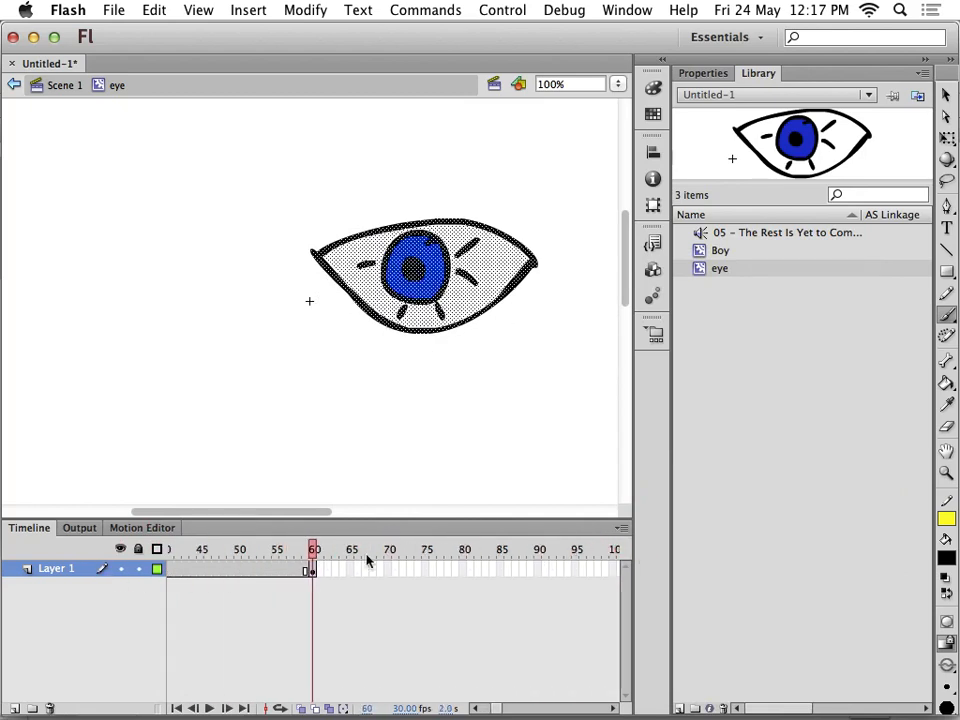
{"action": "left_click", "coordinate": [589, 568]}
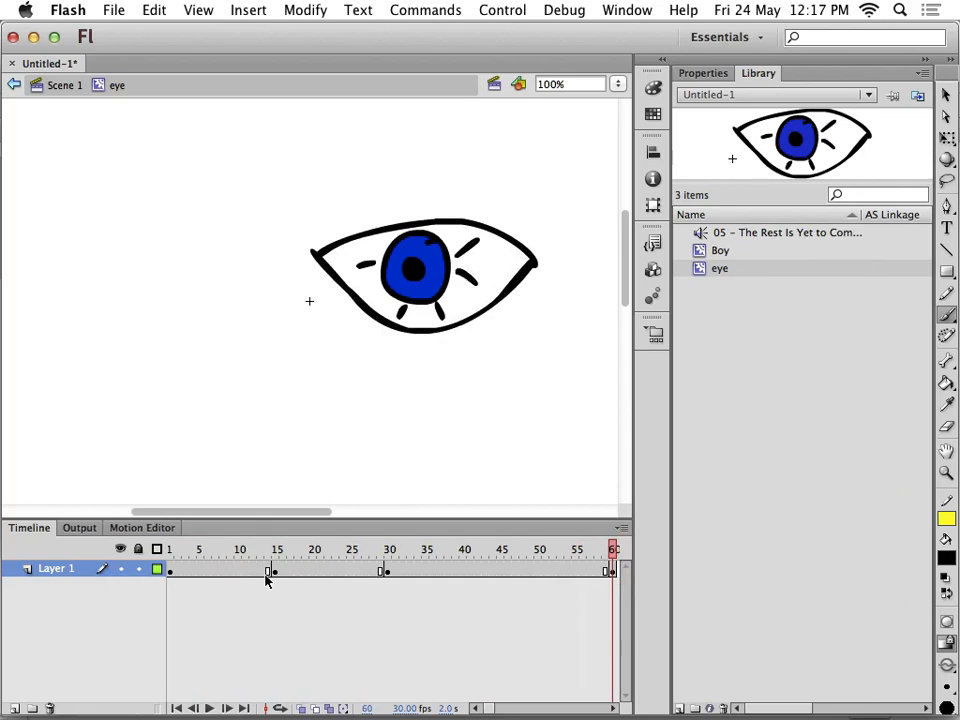
- Copy the half-closed eye keyframe from frame 15, paste it at frame 46, and scrub back to frame 1 to preview the blink
{"action": "left_click", "coordinate": [269, 571]}
{"action": "right_click", "coordinate": [271, 574]}
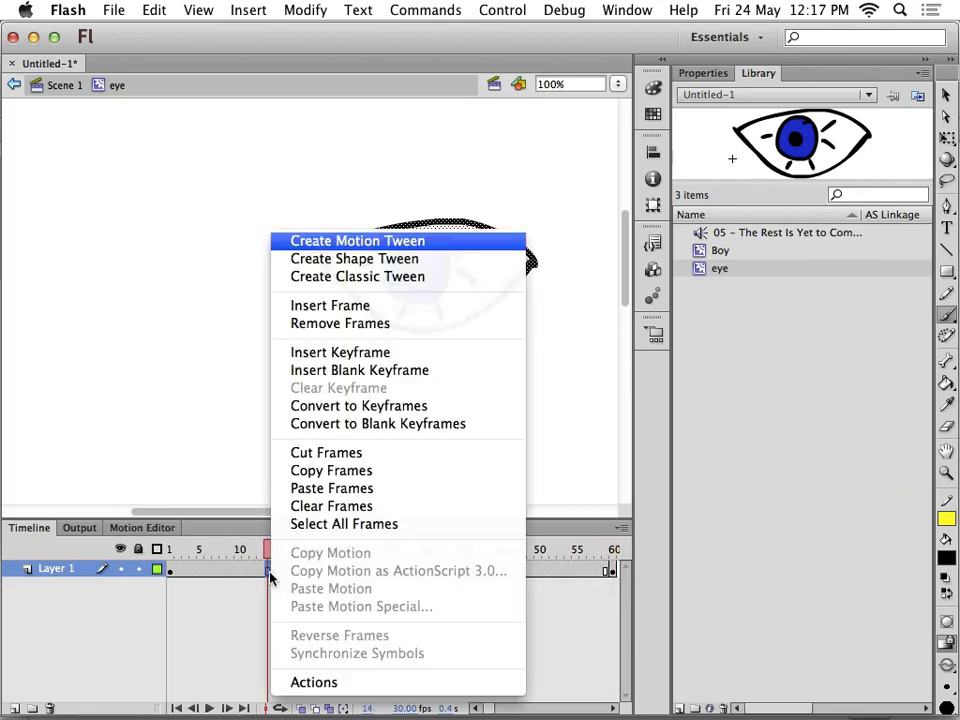
{"action": "left_click", "coordinate": [189, 592]}
{"action": "left_click", "coordinate": [275, 573]}
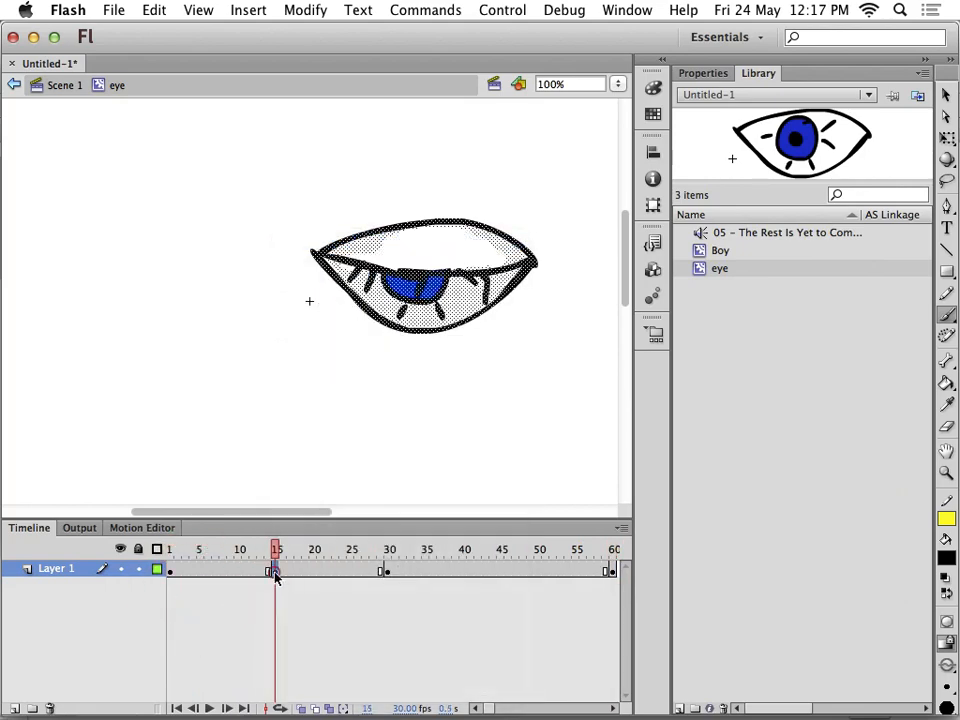
{"action": "right_click", "coordinate": [275, 577]}
{"action": "left_click", "coordinate": [318, 469]}
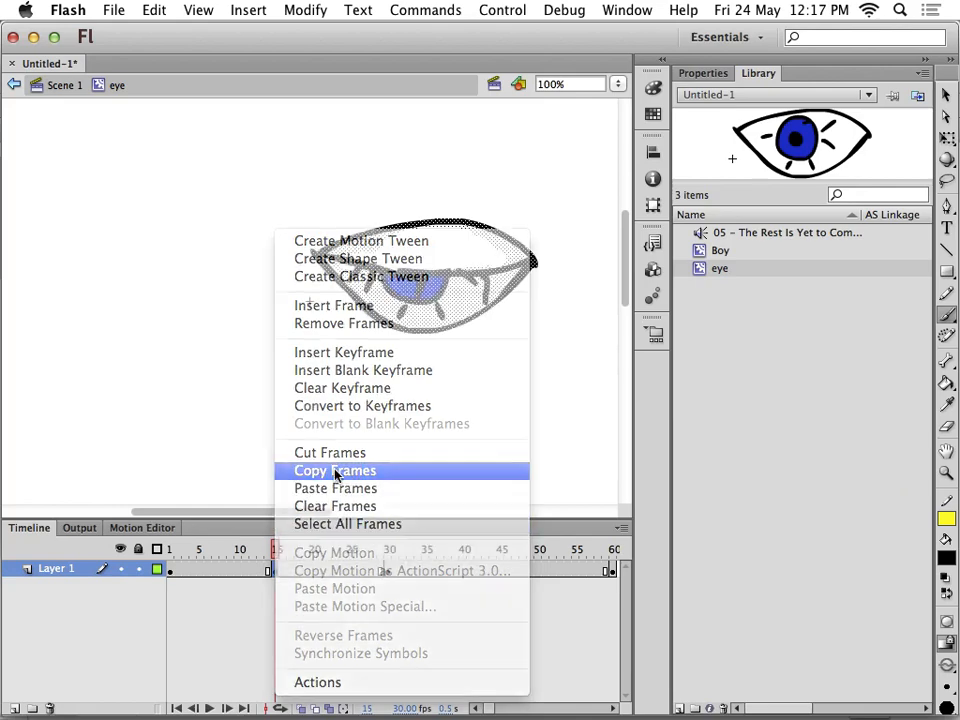
{"action": "left_click", "coordinate": [507, 573]}
{"action": "right_click", "coordinate": [507, 573]}
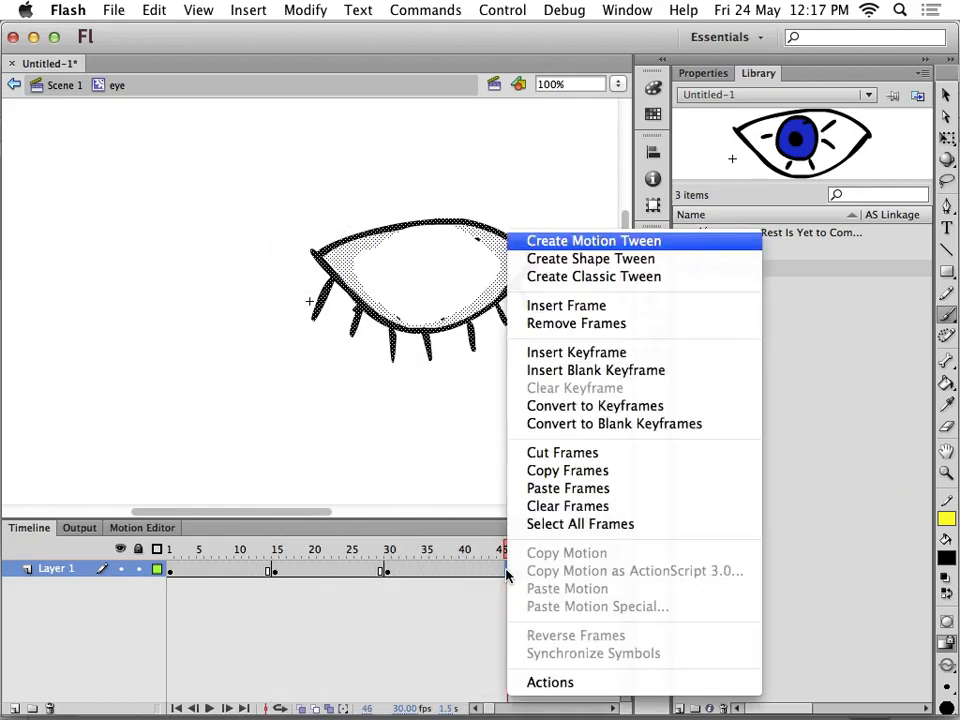
{"action": "left_click", "coordinate": [566, 490]}
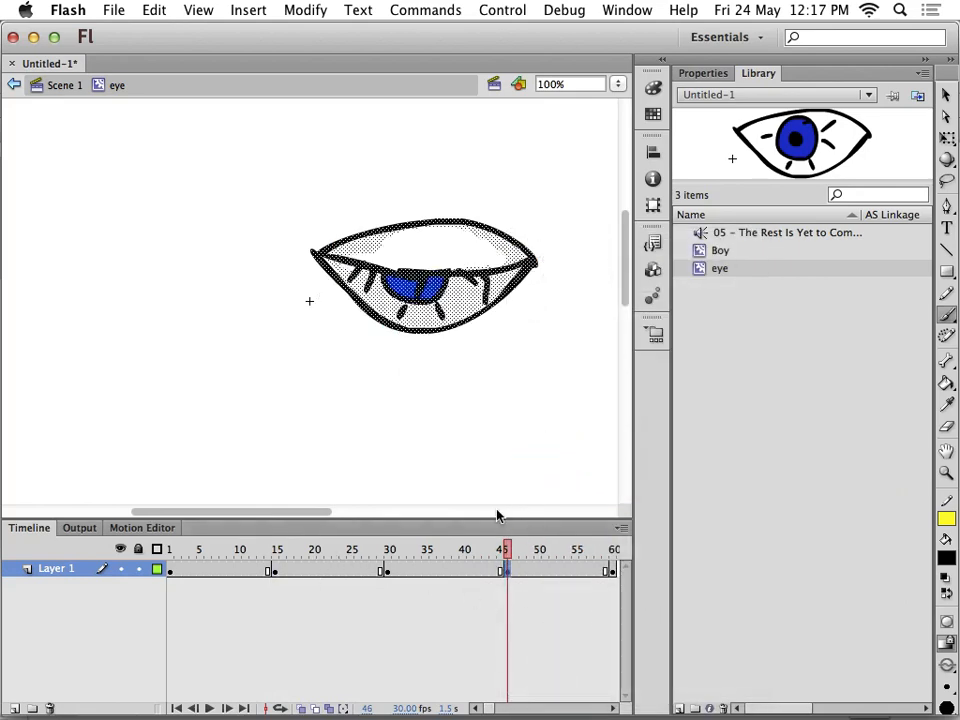
{"action": "left_click_drag", "start_coordinate": [506, 549], "coordinate": [2, 549]}
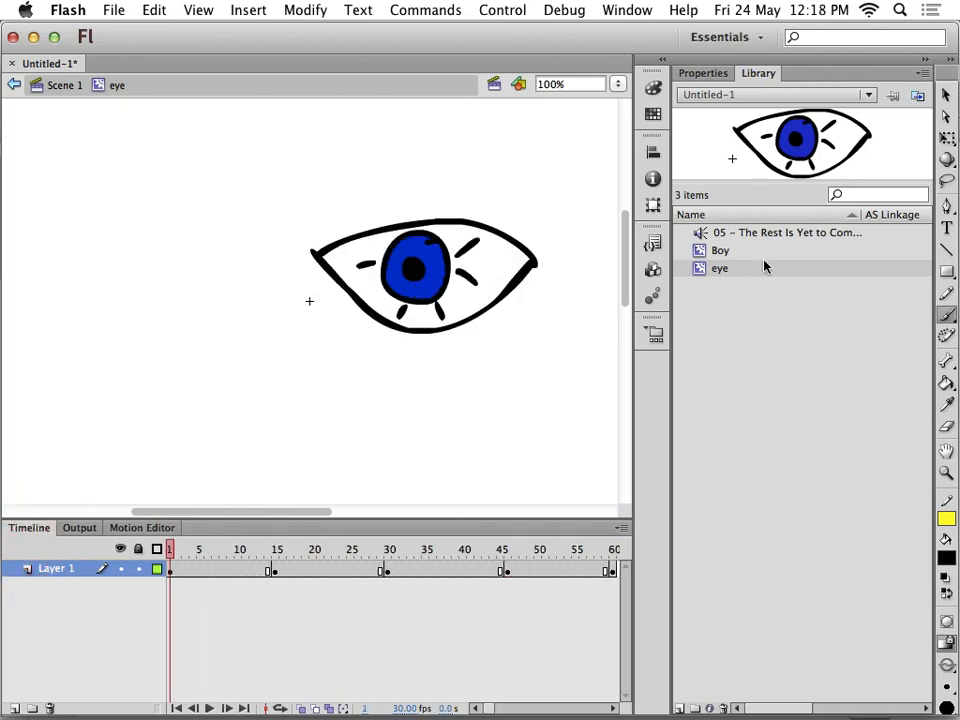
- Return to Scene 1 and add a new layer above Layer 2 with the playhead at frame 100
{"action": "left_click", "coordinate": [63, 85]}
{"action": "scroll", "coordinate": [236, 585], "scroll_direction": "left", "scroll_amount": 10}
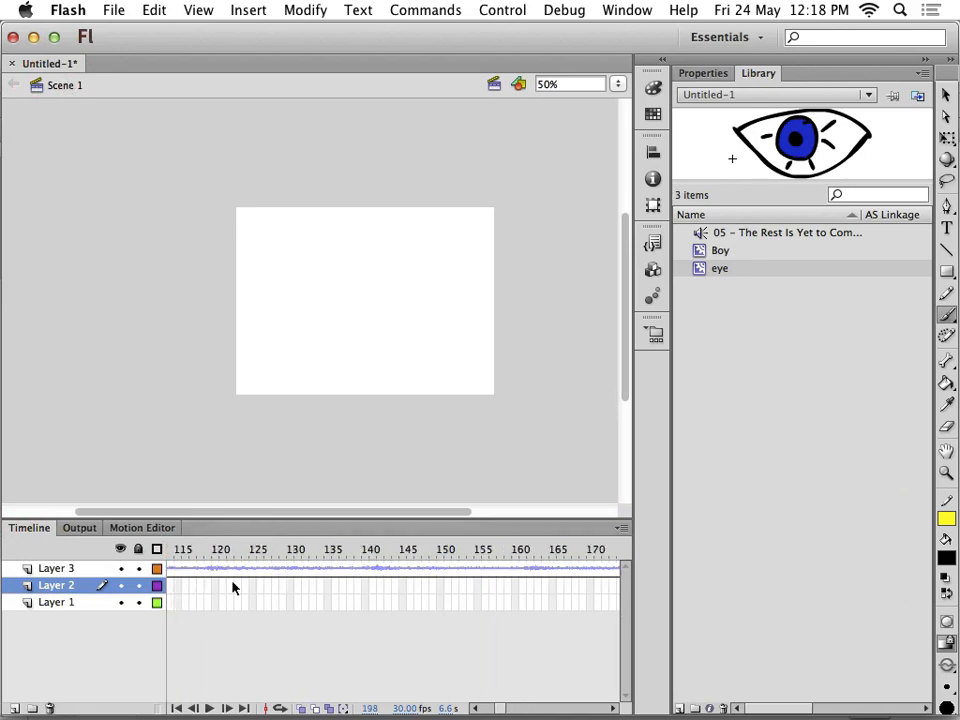
{"action": "scroll", "coordinate": [234, 586], "scroll_direction": "right", "scroll_amount": 5}
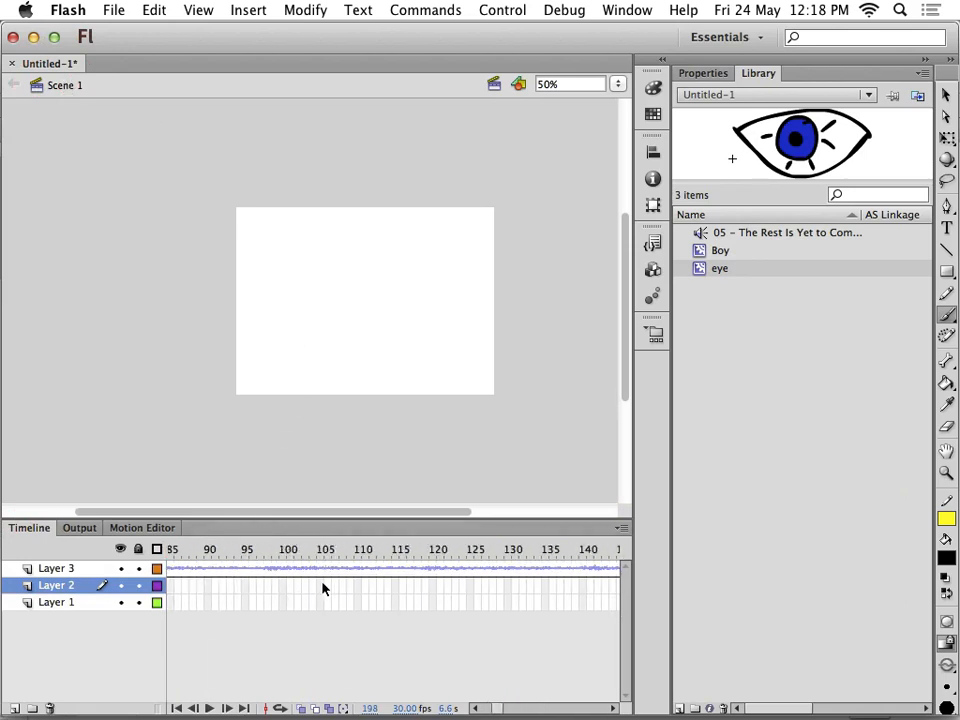
{"action": "left_click", "coordinate": [282, 586]}
{"action": "left_click", "coordinate": [12, 707]}
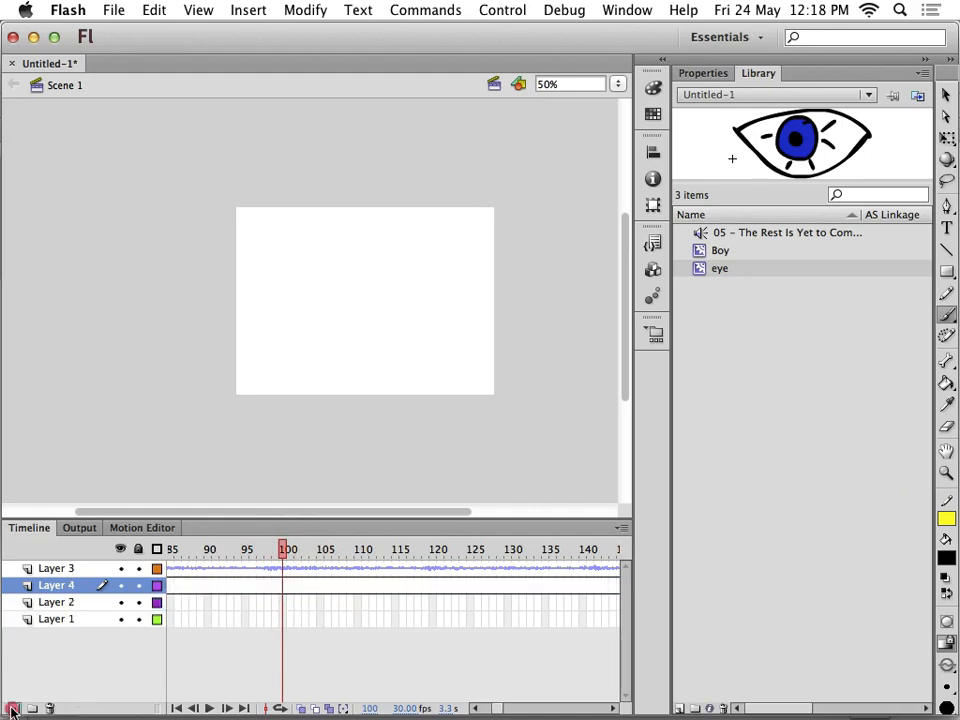
- Place the eye symbol near the centre of the stage on Layer 4 and insert a keyframe at frame 100
{"action": "right_click", "coordinate": [282, 588]}
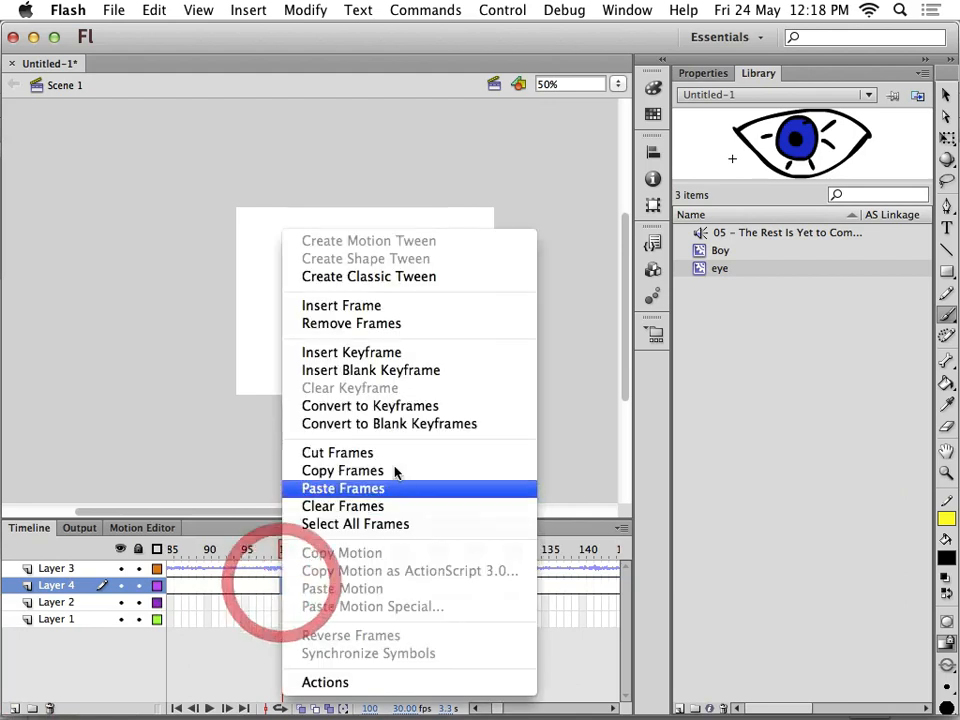
{"action": "left_click", "coordinate": [392, 351]}
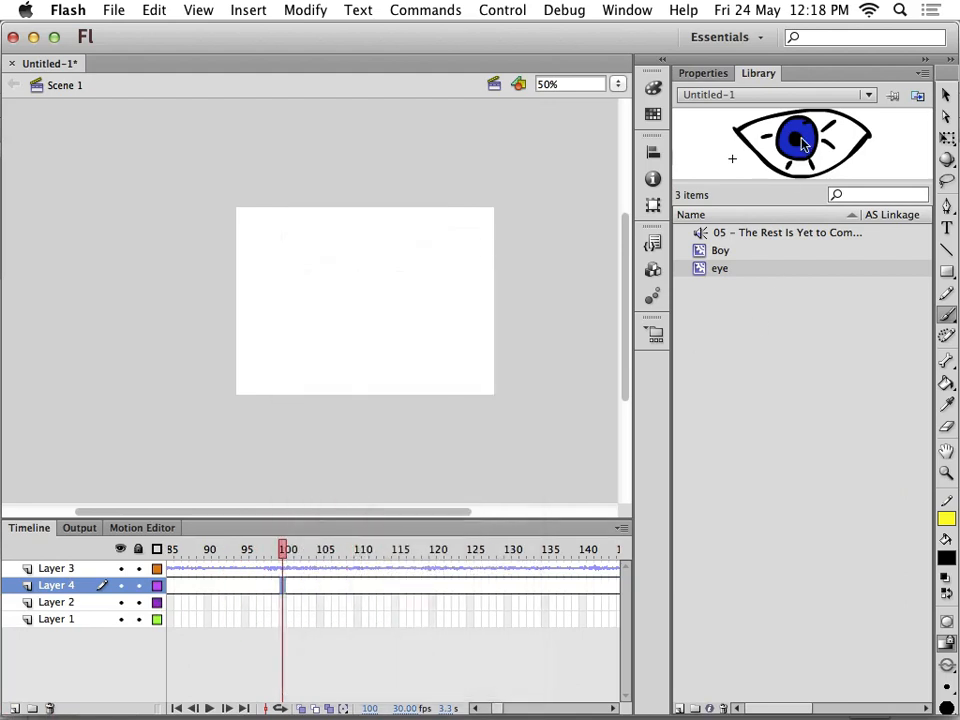
{"action": "left_click_drag", "start_coordinate": [720, 268], "coordinate": [360, 318]}
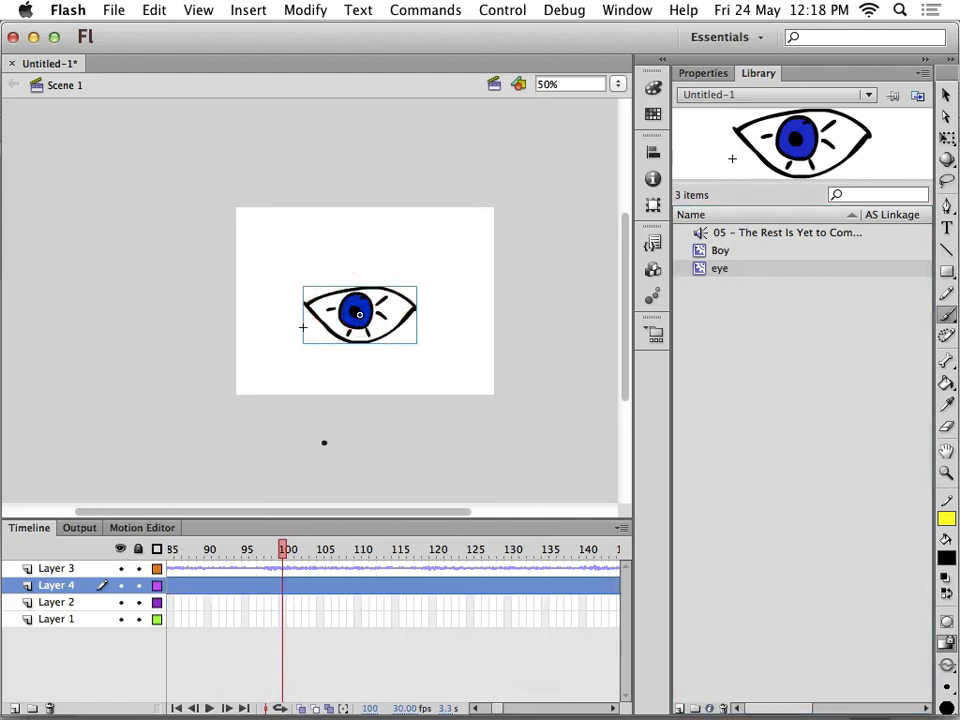
{"action": "left_click", "coordinate": [283, 588]}
{"action": "right_click", "coordinate": [283, 588]}
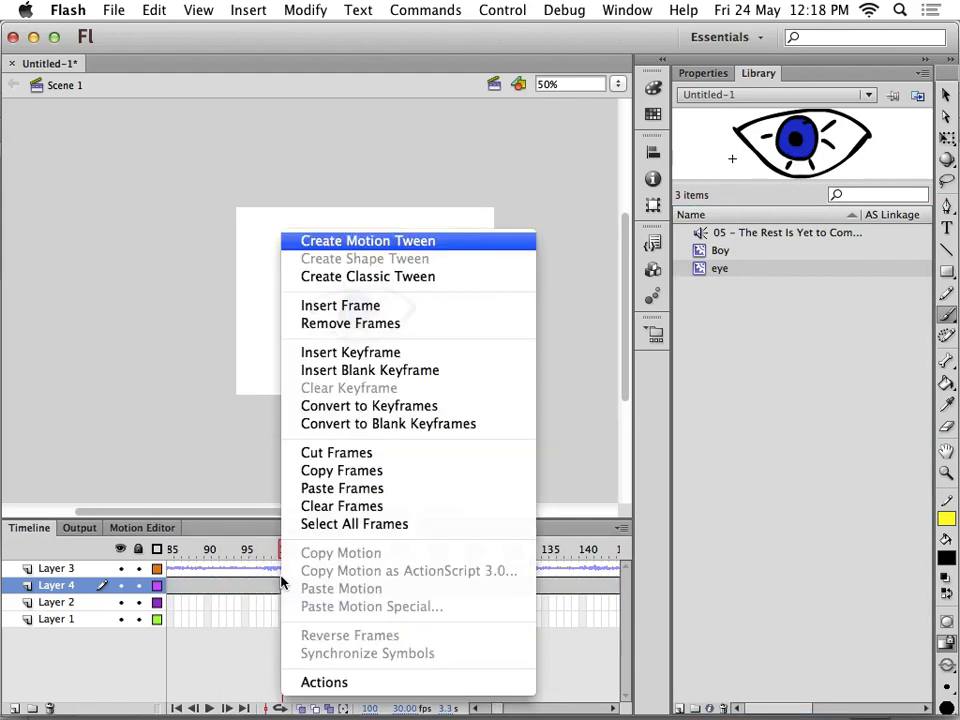
{"action": "left_click", "coordinate": [362, 357]}
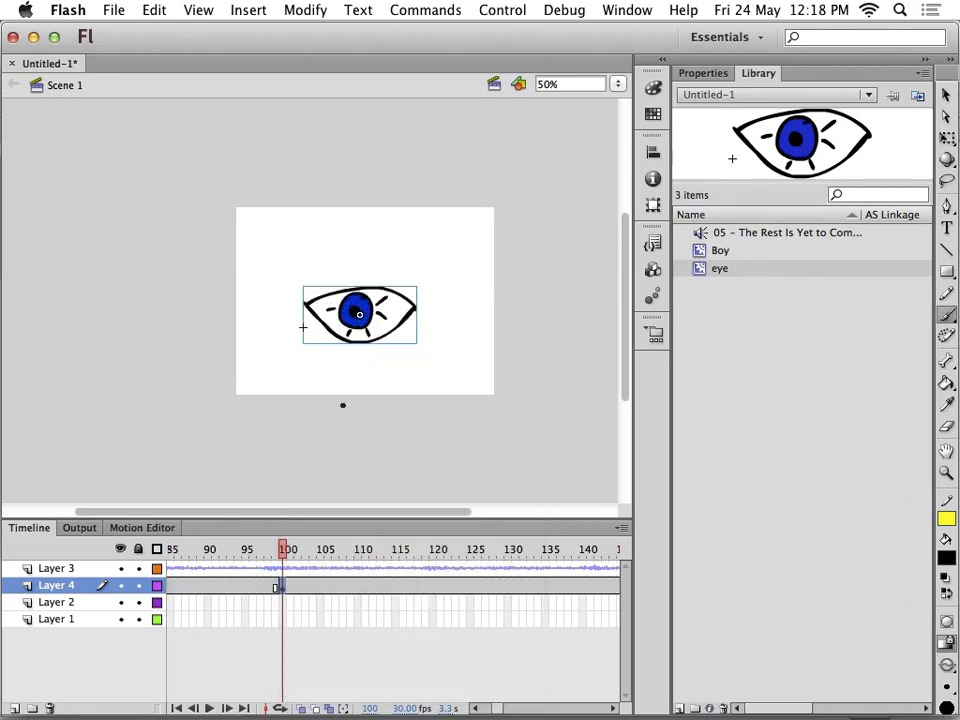
- Delete the eye instance from the frame 1 keyframe of Layer 4, keeping it only from frame 100 onward
{"action": "mouse_move", "coordinate": [285, 553]}
{"action": "left_mouse_down"}
{"action": "mouse_move", "coordinate": [262, 553]}
{"action": "mouse_move", "coordinate": [318, 560]}
{"action": "mouse_move", "coordinate": [281, 558]}
{"action": "left_mouse_up"}
{"action": "left_click", "coordinate": [282, 557]}
{"action": "scroll", "coordinate": [281, 560], "scroll_direction": "left", "scroll_amount": 10}
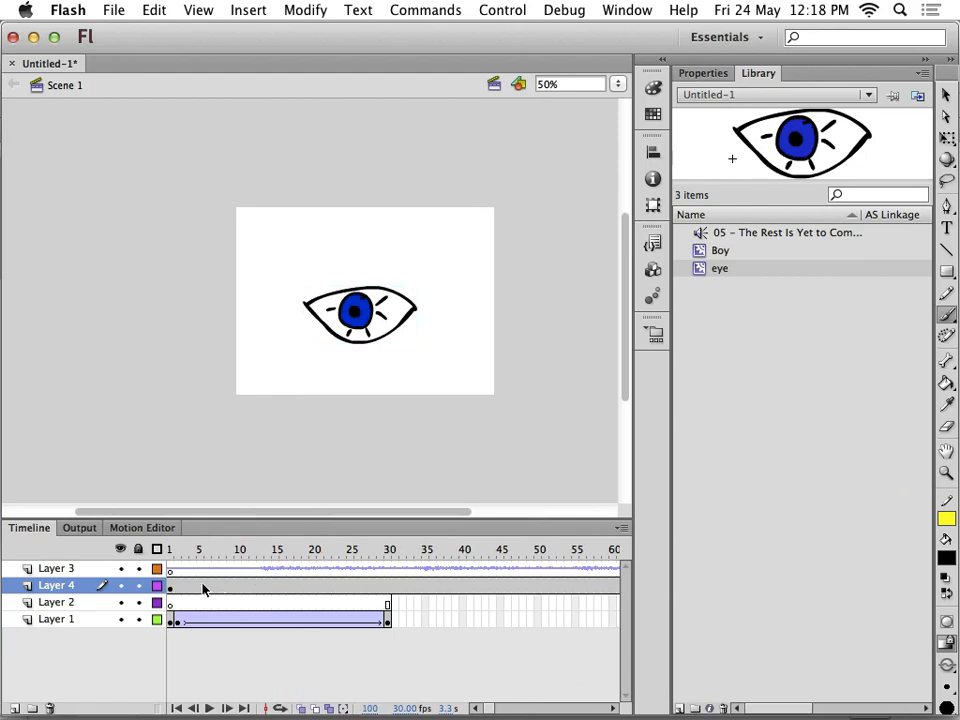
{"action": "left_click_drag", "start_coordinate": [202, 590], "coordinate": [178, 587]}
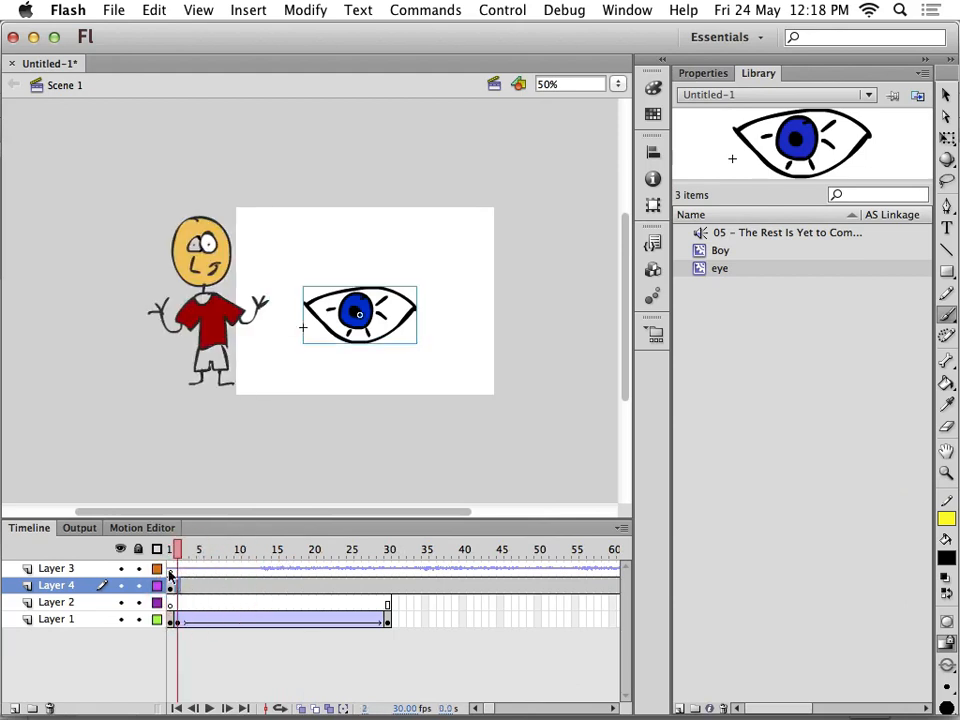
{"action": "left_click", "coordinate": [170, 584]}
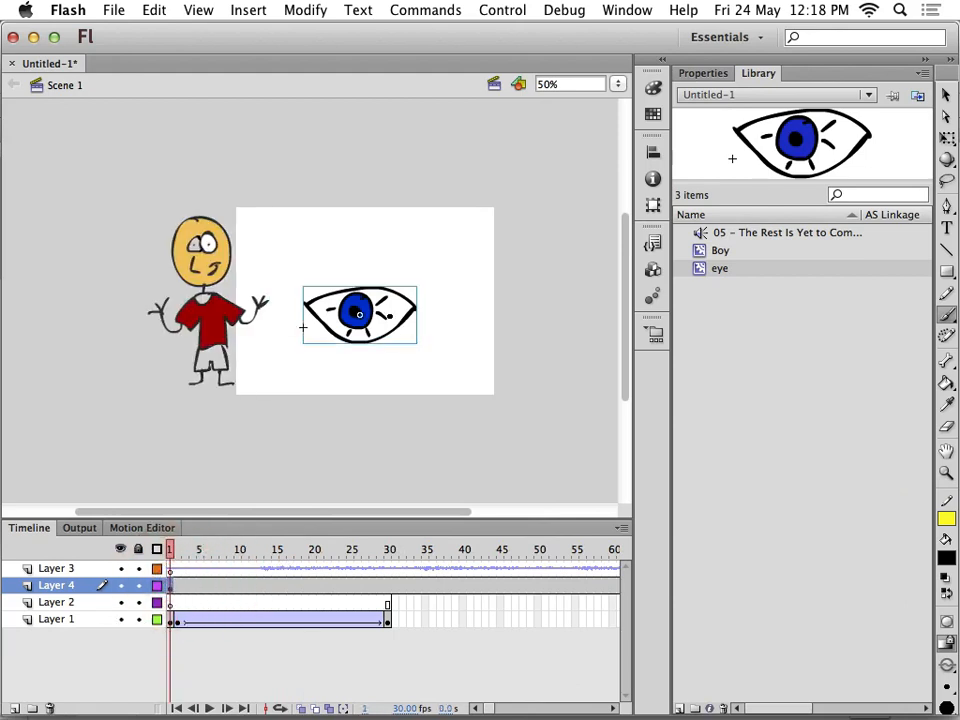
{"action": "key", "text": "BackSpace"}
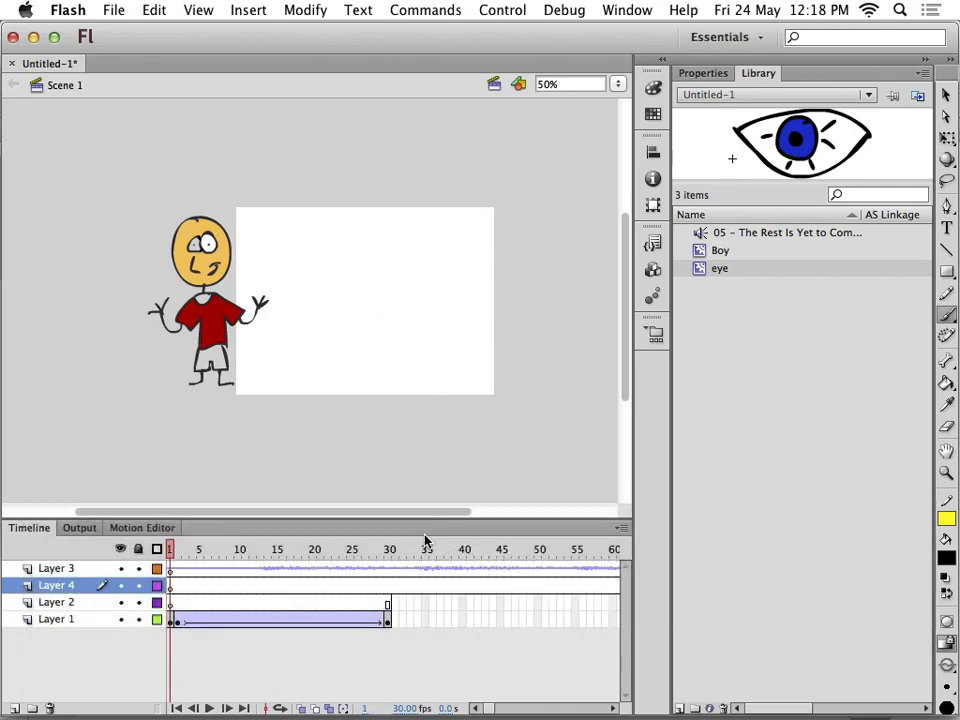
{"action": "left_click", "coordinate": [531, 584]}
{"action": "scroll", "coordinate": [531, 589], "scroll_direction": "right", "scroll_amount": 10}
{"action": "scroll", "coordinate": [533, 590], "scroll_direction": "left", "scroll_amount": 7}
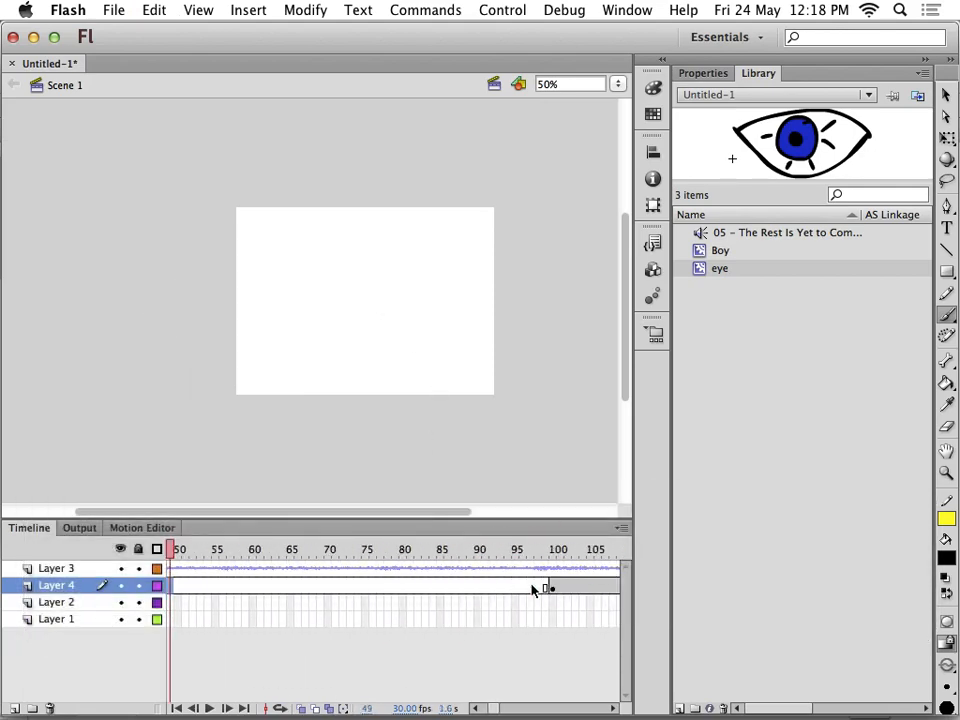
- Check the eye's starting keyframe at frame 100 on Layer 4 and scrub the timeline back to frame 1
{"action": "scroll", "coordinate": [531, 589], "scroll_direction": "right", "scroll_amount": 2}
{"action": "left_click", "coordinate": [476, 586]}
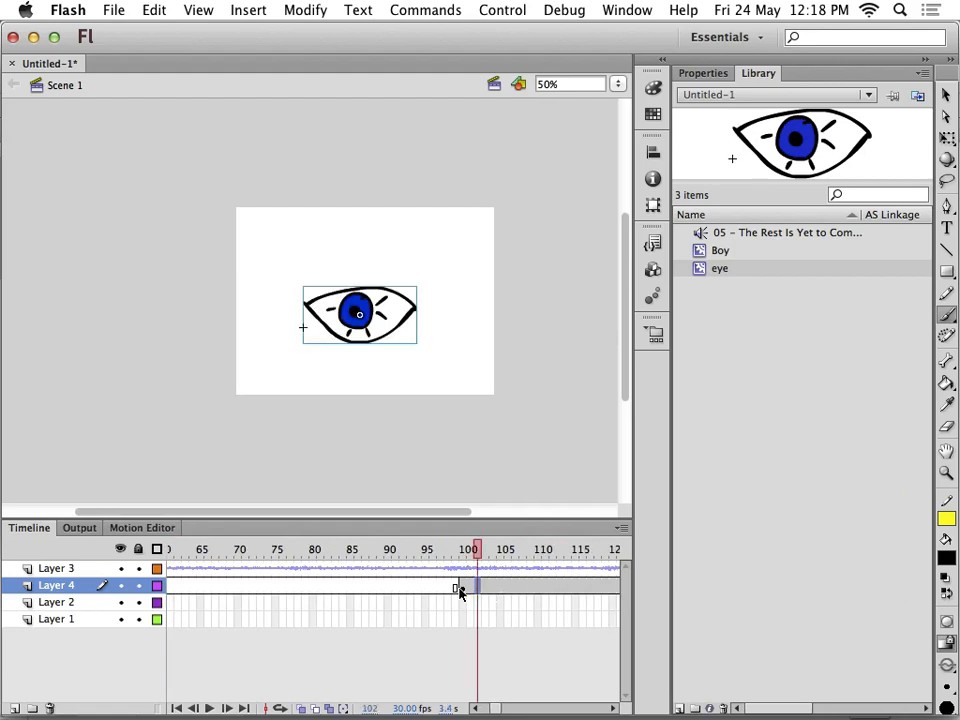
{"action": "left_click", "coordinate": [460, 590]}
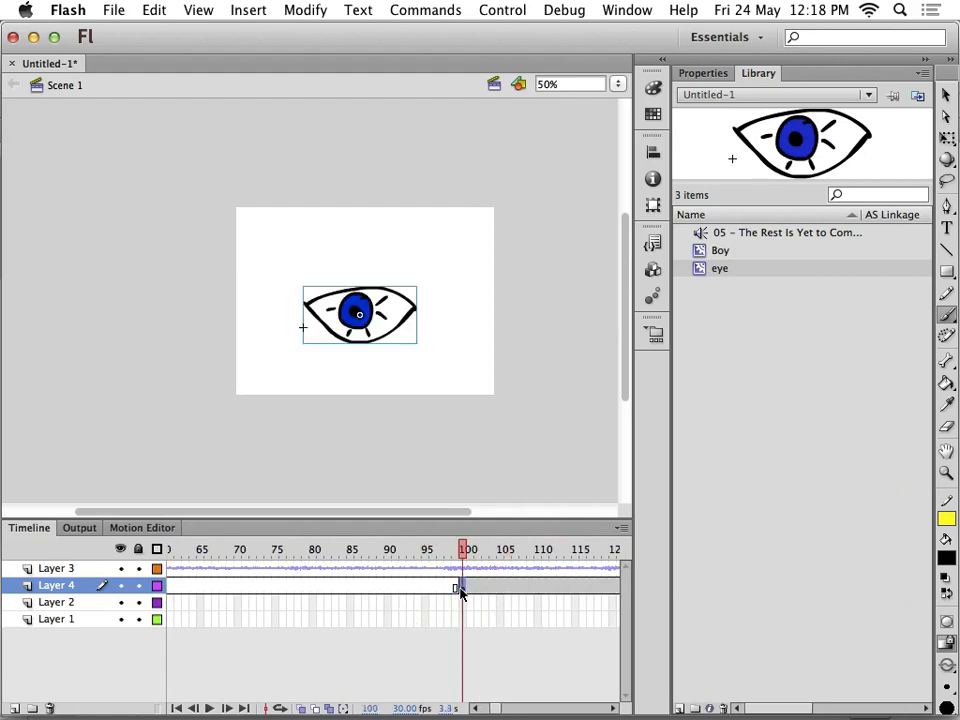
{"action": "key", "text": "F6"}
{"action": "left_click", "coordinate": [465, 550]}
{"action": "left_click_drag", "start_coordinate": [465, 550], "coordinate": [27, 560]}
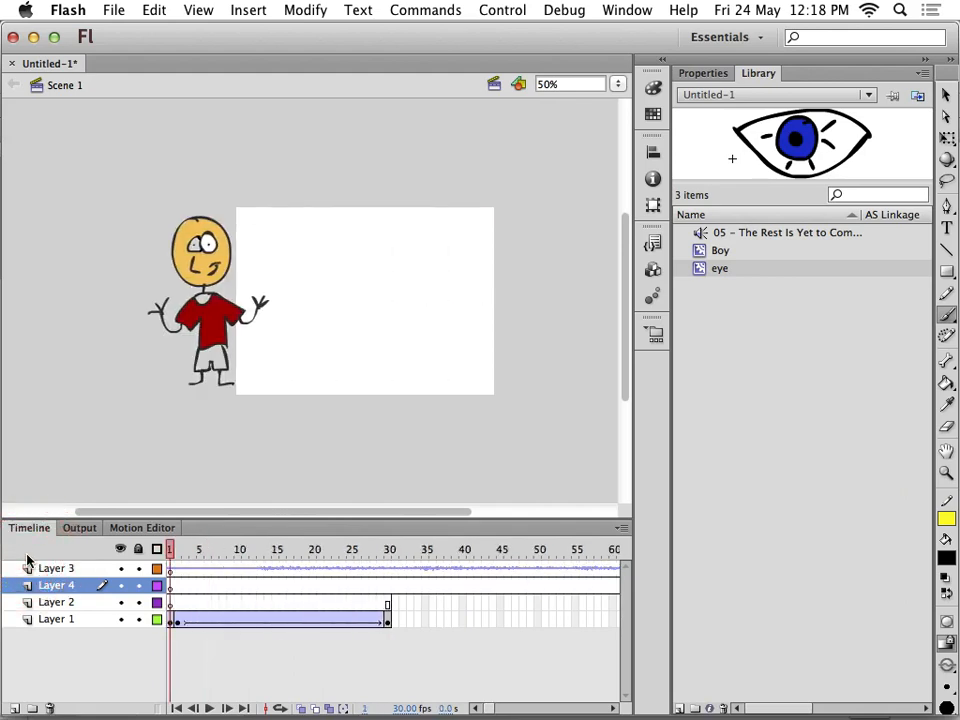
- Move the playhead to frame 100 on Layer 2, test the movie to preview the blinking eye, and close the preview
{"action": "scroll", "coordinate": [408, 620], "scroll_direction": "right", "scroll_amount": 10}
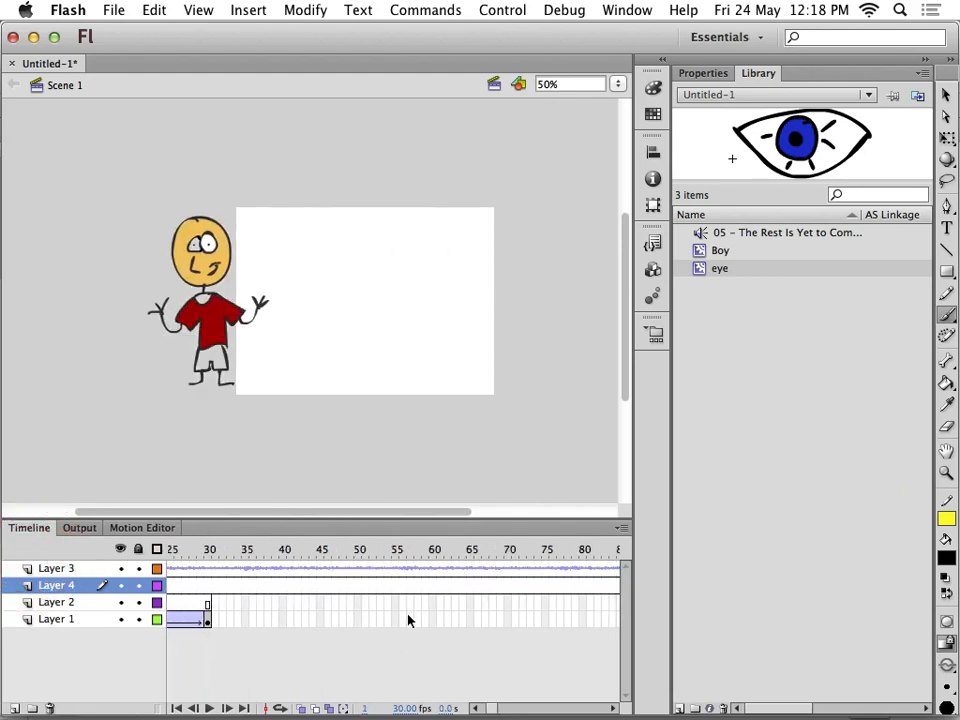
{"action": "left_click", "coordinate": [462, 601]}
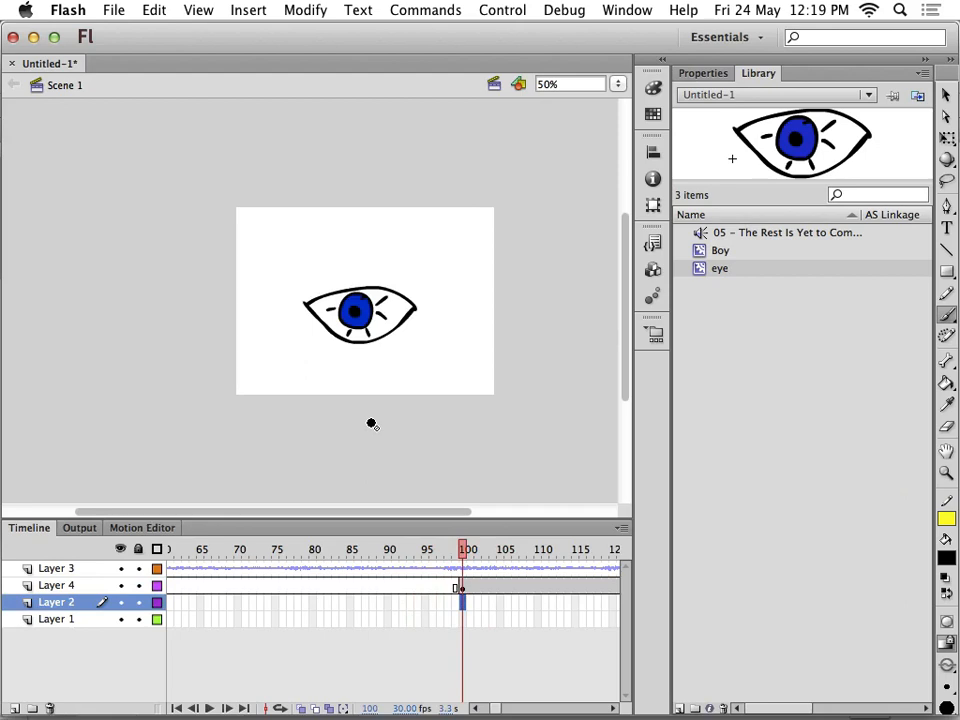
{"action": "key", "text": "super+Return"}
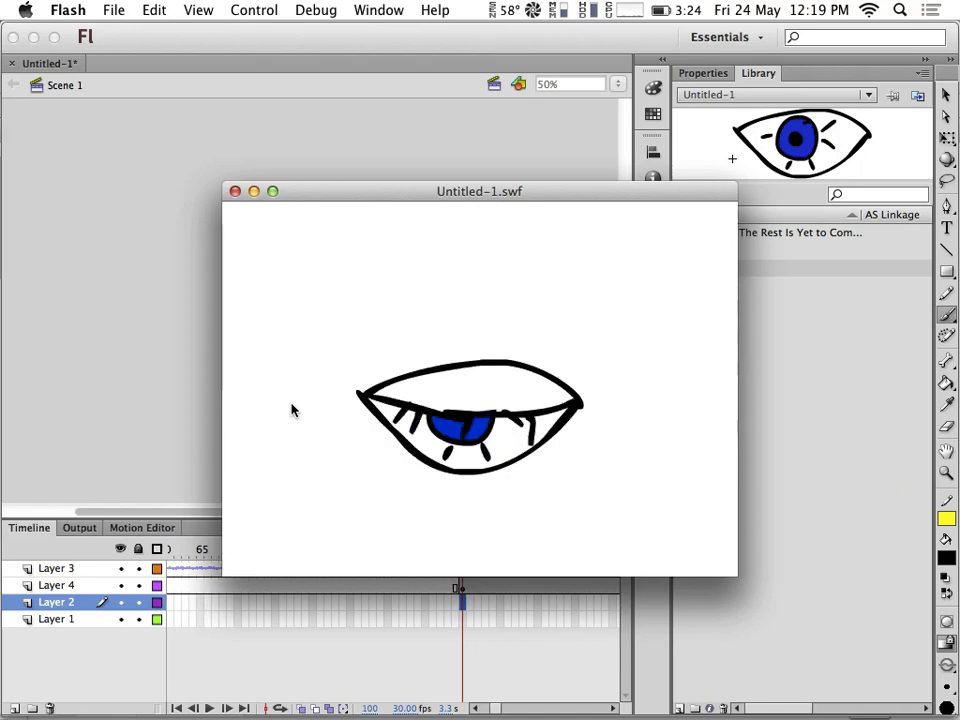
{"action": "left_click", "coordinate": [235, 192]}
- Insert a keyframe at frame 199 of Layer 4 to mark where the eye ends
{"action": "scroll", "coordinate": [489, 606], "scroll_direction": "right", "scroll_amount": 10}
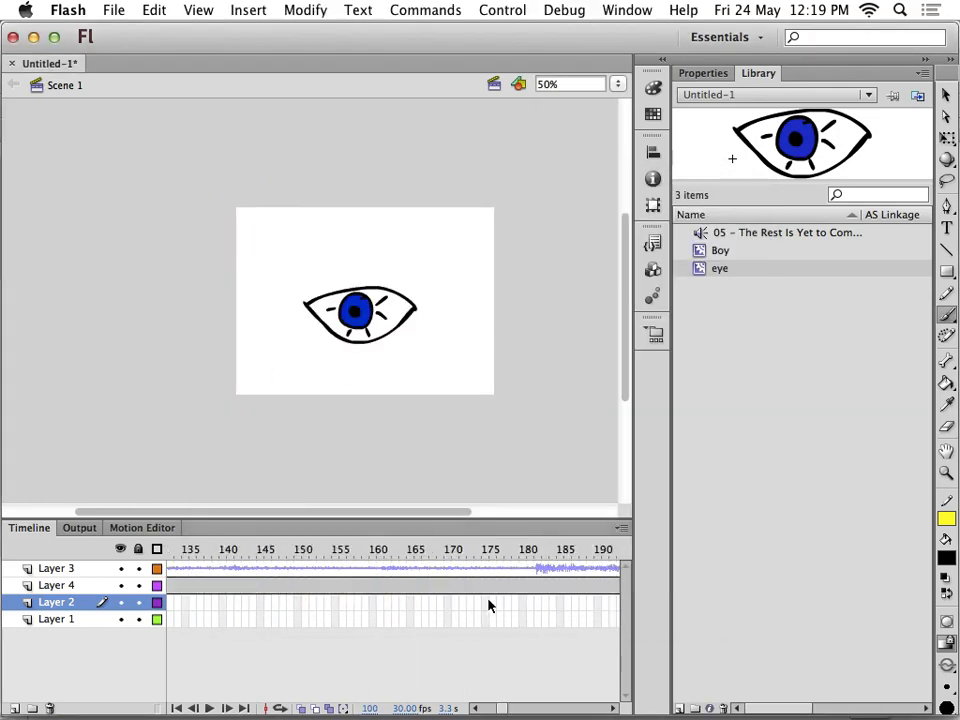
{"action": "scroll", "coordinate": [489, 606], "scroll_direction": "left", "scroll_amount": 10}
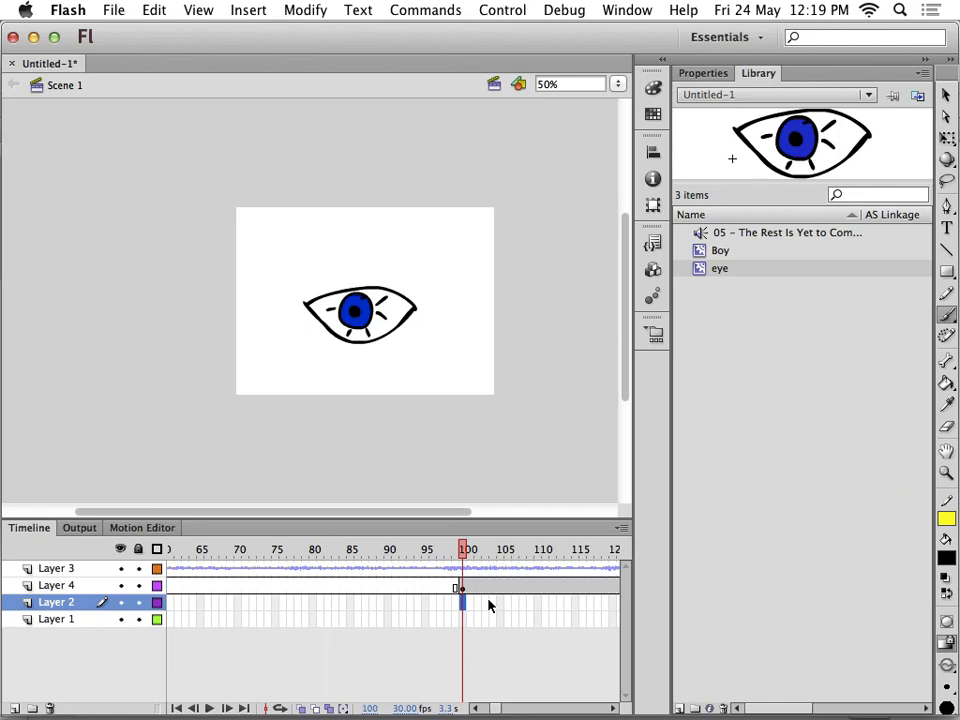
{"action": "scroll", "coordinate": [489, 606], "scroll_direction": "right", "scroll_amount": 2}
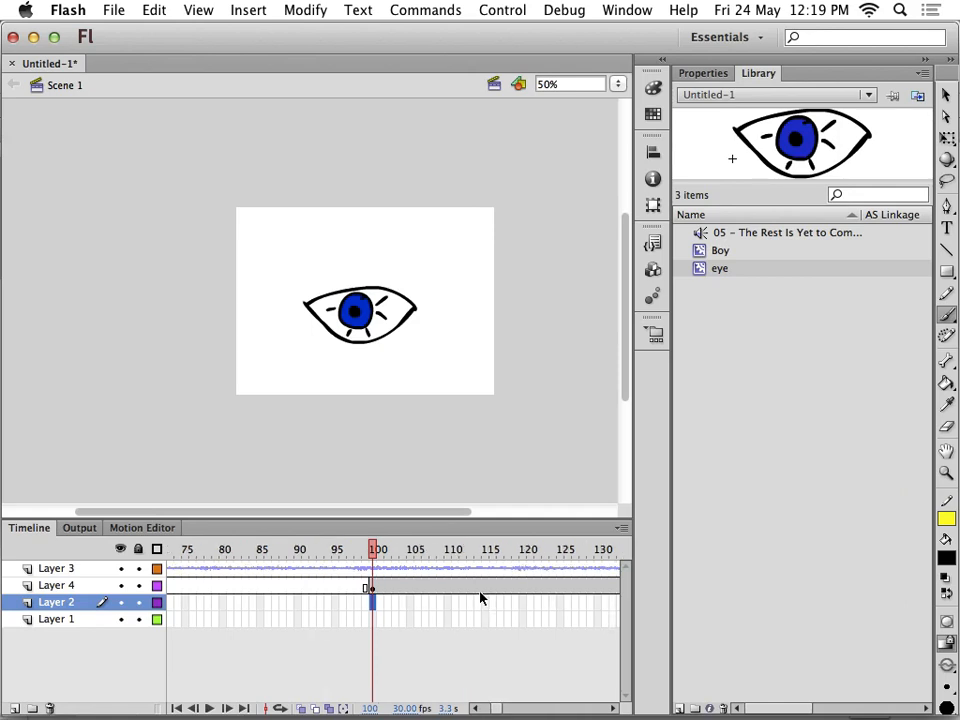
{"action": "scroll", "coordinate": [535, 596], "scroll_direction": "right", "scroll_amount": 2}
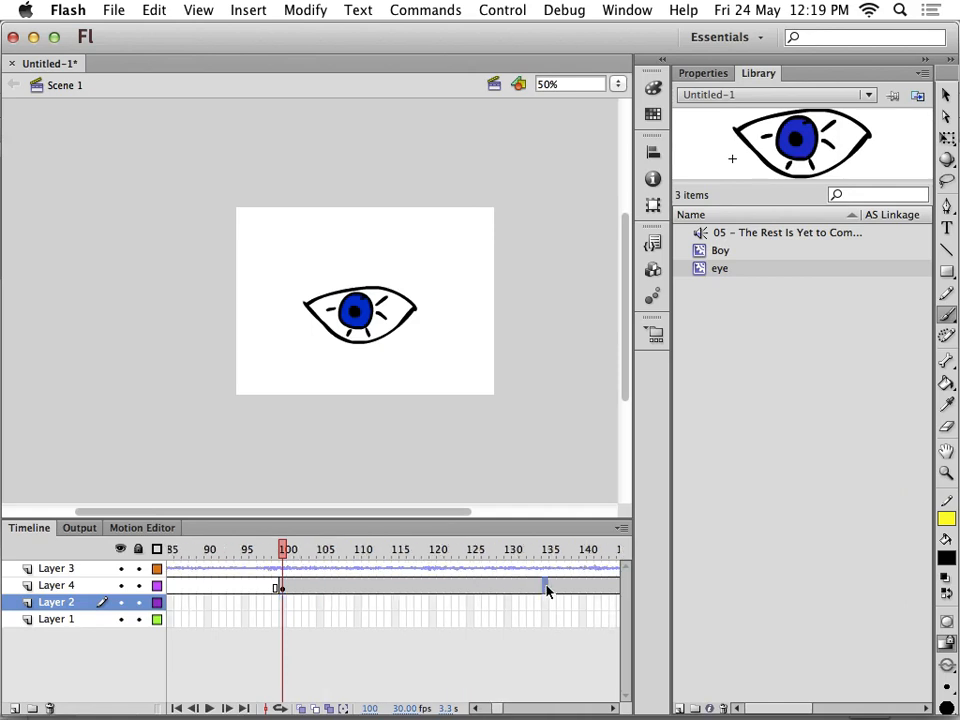
{"action": "left_click", "coordinate": [546, 588]}
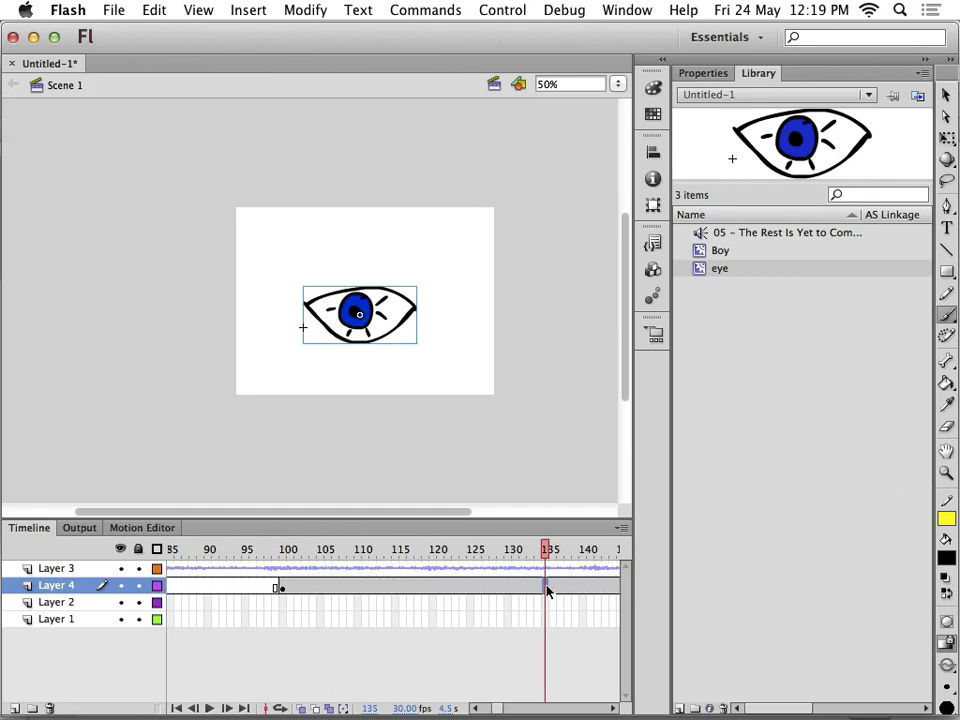
{"action": "scroll", "coordinate": [596, 602], "scroll_direction": "right", "scroll_amount": 12}
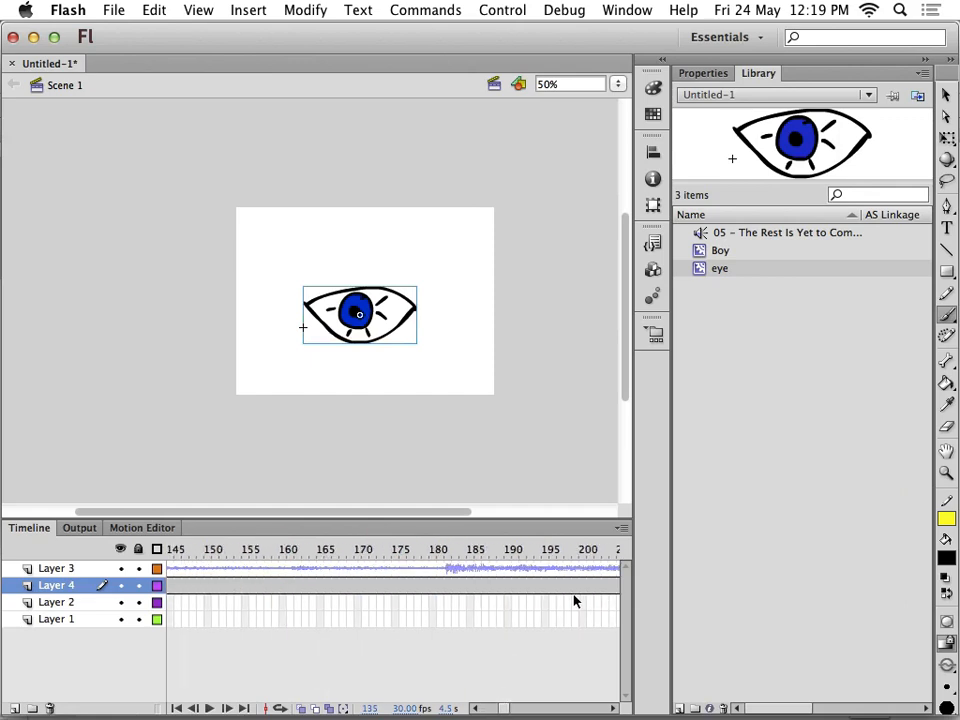
{"action": "left_click", "coordinate": [578, 589]}
{"action": "right_click", "coordinate": [579, 593]}
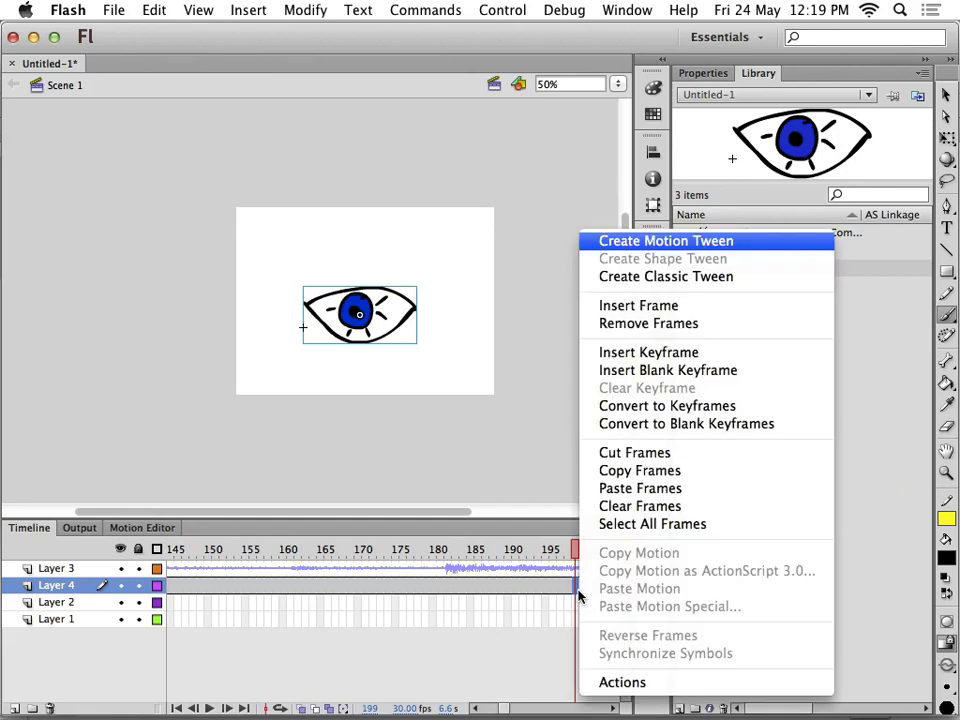
{"action": "left_click", "coordinate": [625, 360]}
{"action": "scroll", "coordinate": [409, 426], "scroll_direction": "right", "scroll_amount": 3}
{"action": "scroll", "coordinate": [409, 426], "scroll_direction": "up", "scroll_amount": 1}
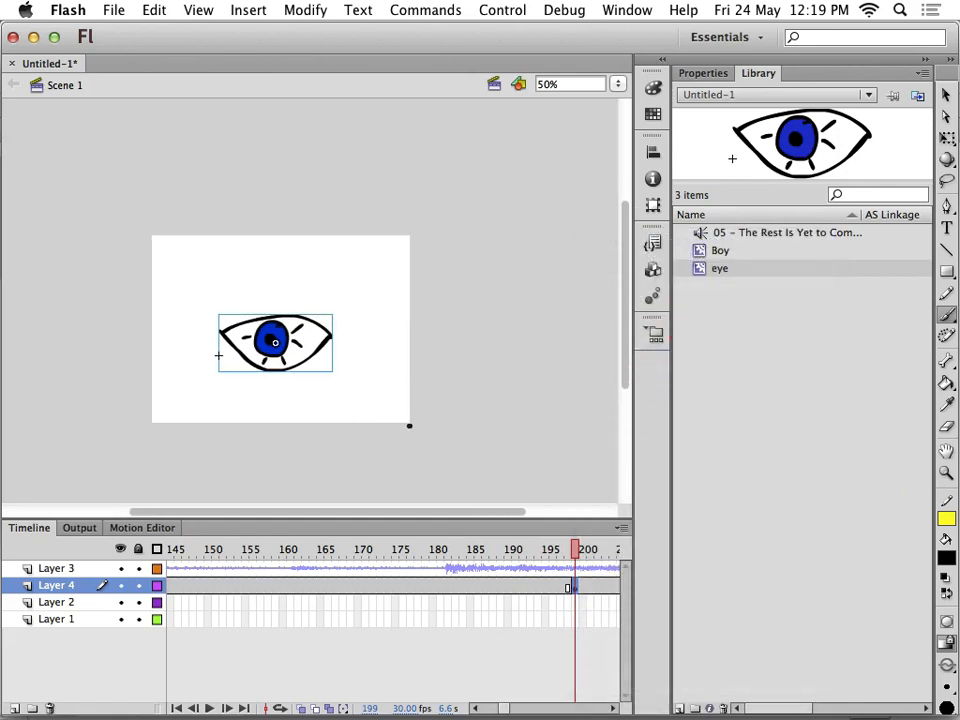
- Delete the eye instance from the frame 199 keyframe of Layer 4 with the Selection tool
{"action": "scroll", "coordinate": [531, 631], "scroll_direction": "right", "scroll_amount": 5}
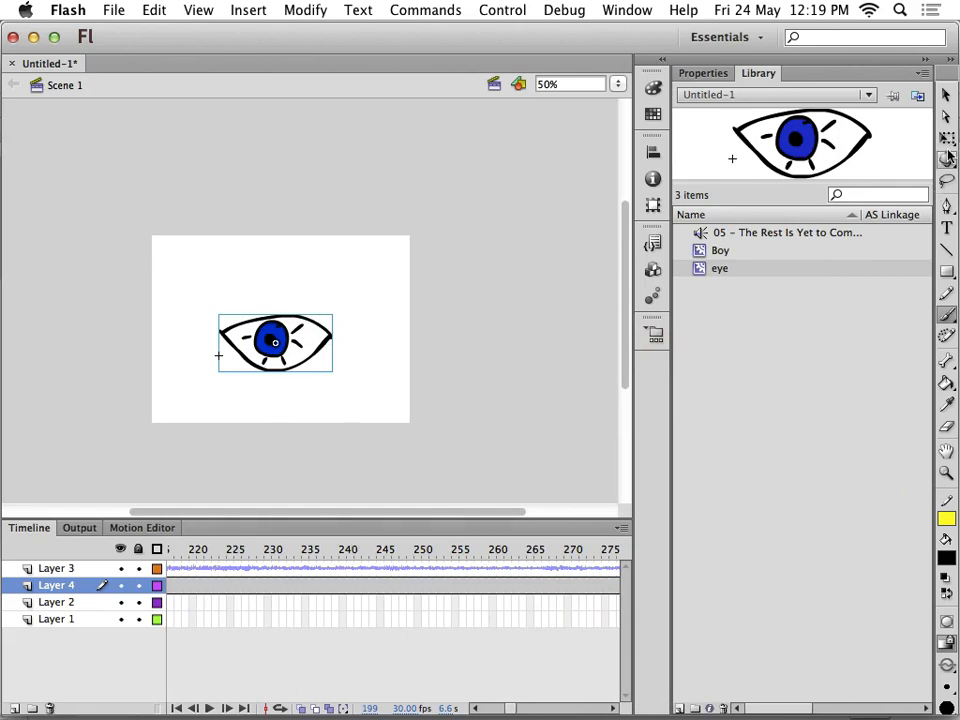
{"action": "left_click", "coordinate": [946, 94]}
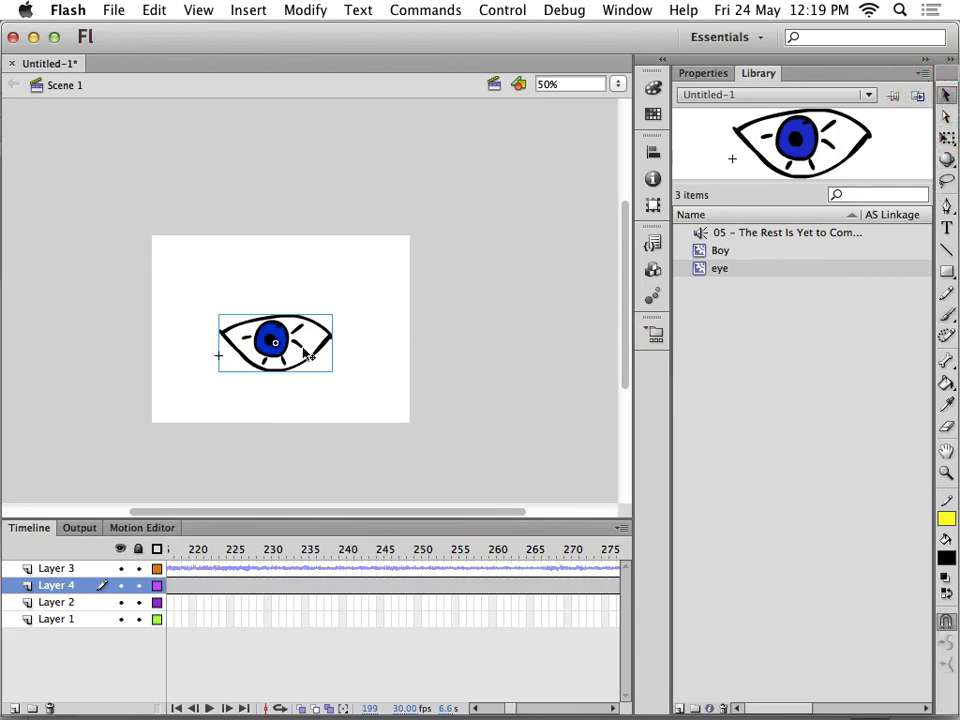
{"action": "key", "text": "BackSpace"}
- Review the timeline back to its start, test the movie to preview the whole sequence, and close the preview
{"action": "scroll", "coordinate": [280, 572], "scroll_direction": "left", "scroll_amount": 10}
{"action": "scroll", "coordinate": [280, 572], "scroll_direction": "right", "scroll_amount": 4}
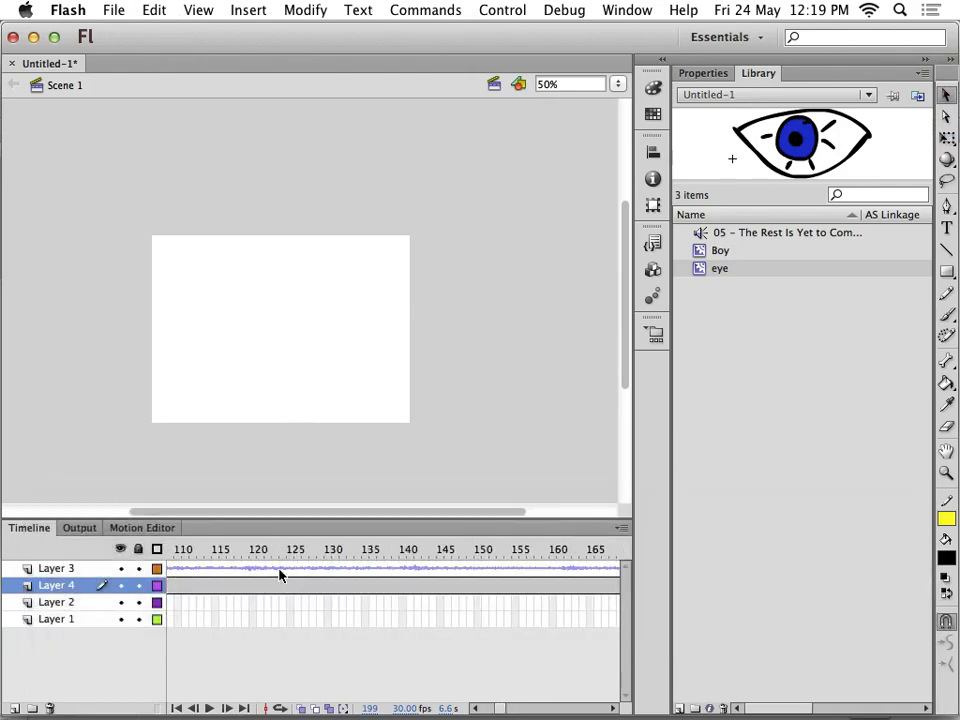
{"action": "scroll", "coordinate": [280, 572], "scroll_direction": "left", "scroll_amount": 7}
{"action": "scroll", "coordinate": [280, 573], "scroll_direction": "right", "scroll_amount": 6}
{"action": "scroll", "coordinate": [280, 573], "scroll_direction": "left", "scroll_amount": 12}
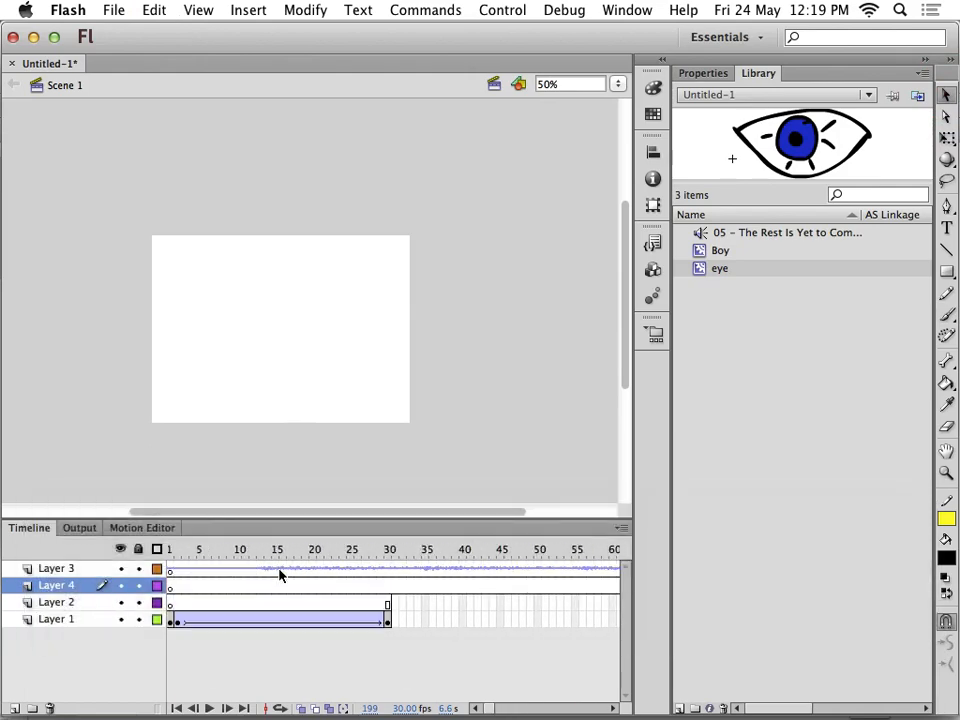
{"action": "key", "text": "super+Return"}
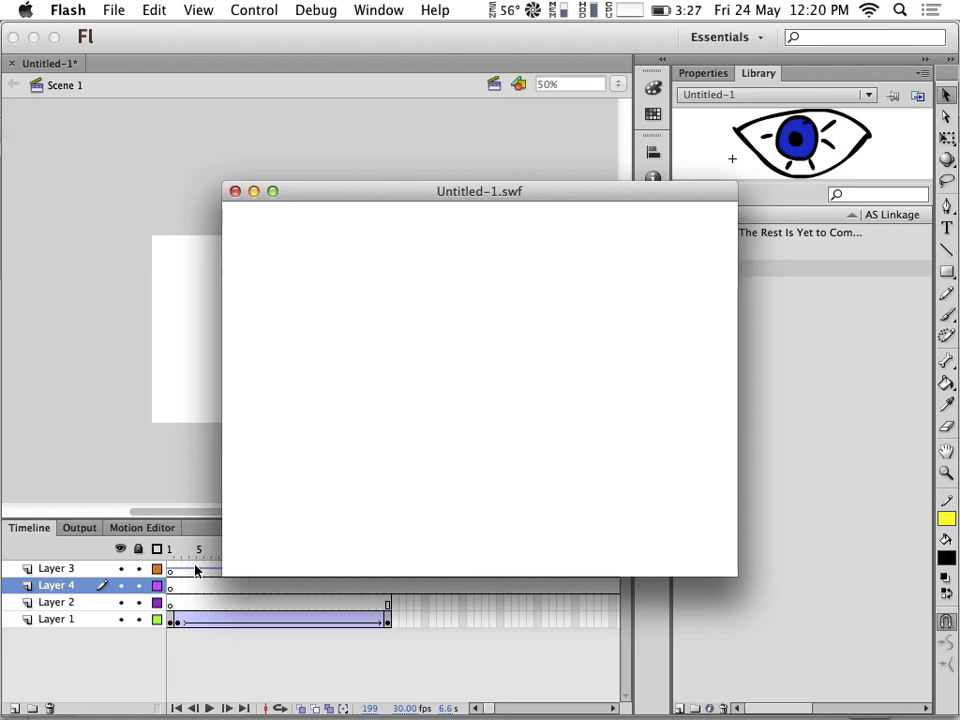
{"action": "left_click", "coordinate": [235, 192]}
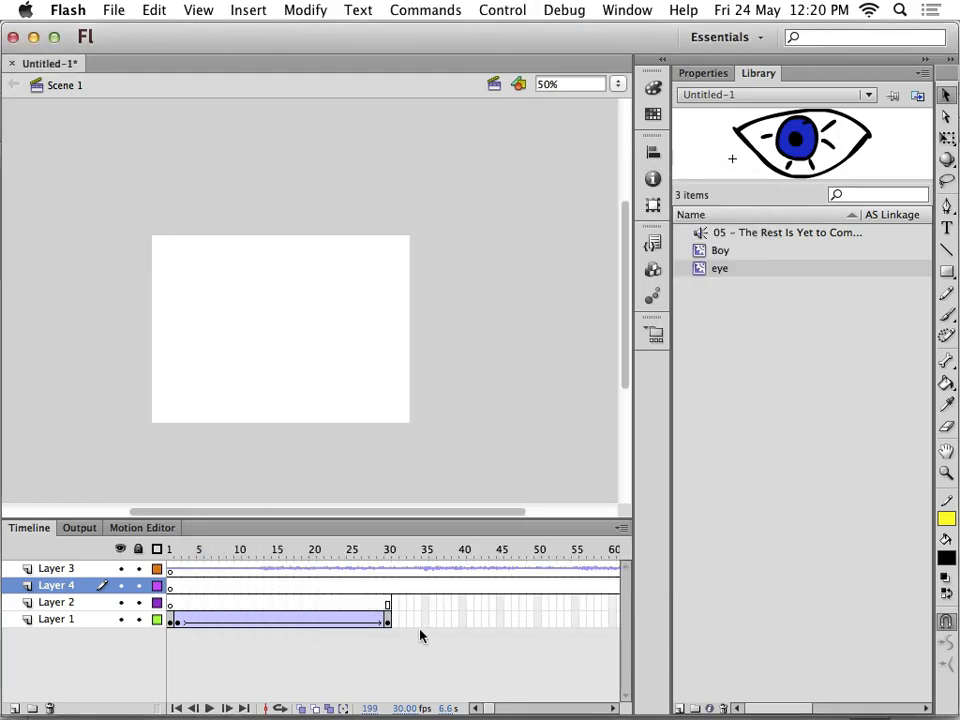
- Scrub through the boy's tween to frame 19, inspect his eyes up close at 400%, and return to frame 1 at 50%
{"action": "left_click", "coordinate": [194, 552]}
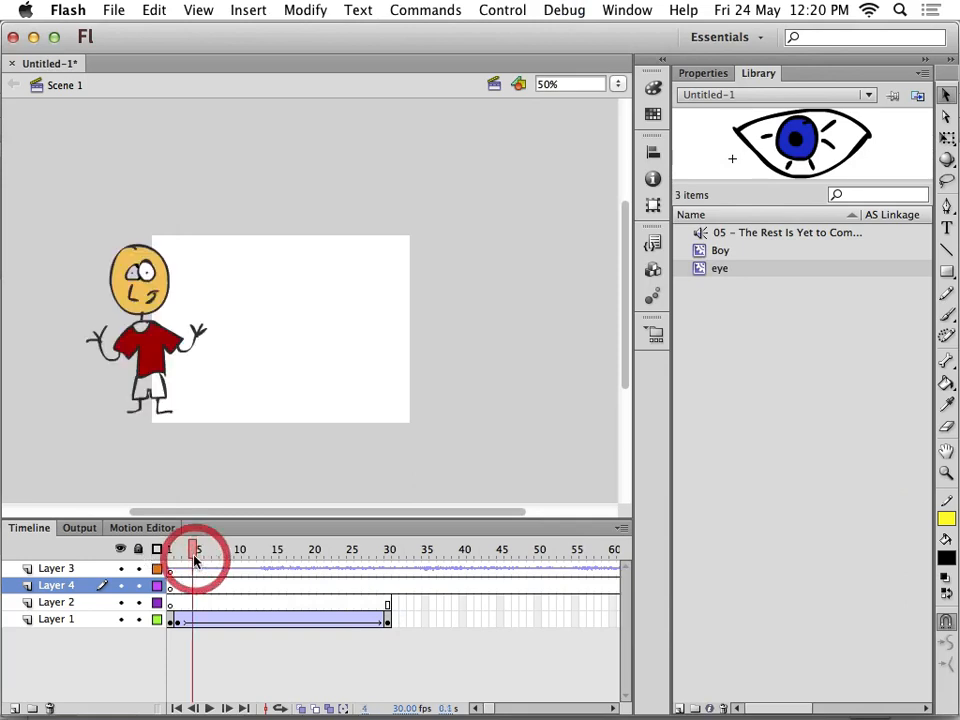
{"action": "left_click_drag", "start_coordinate": [195, 555], "coordinate": [308, 560]}
{"action": "key", "text": "super+equal"}
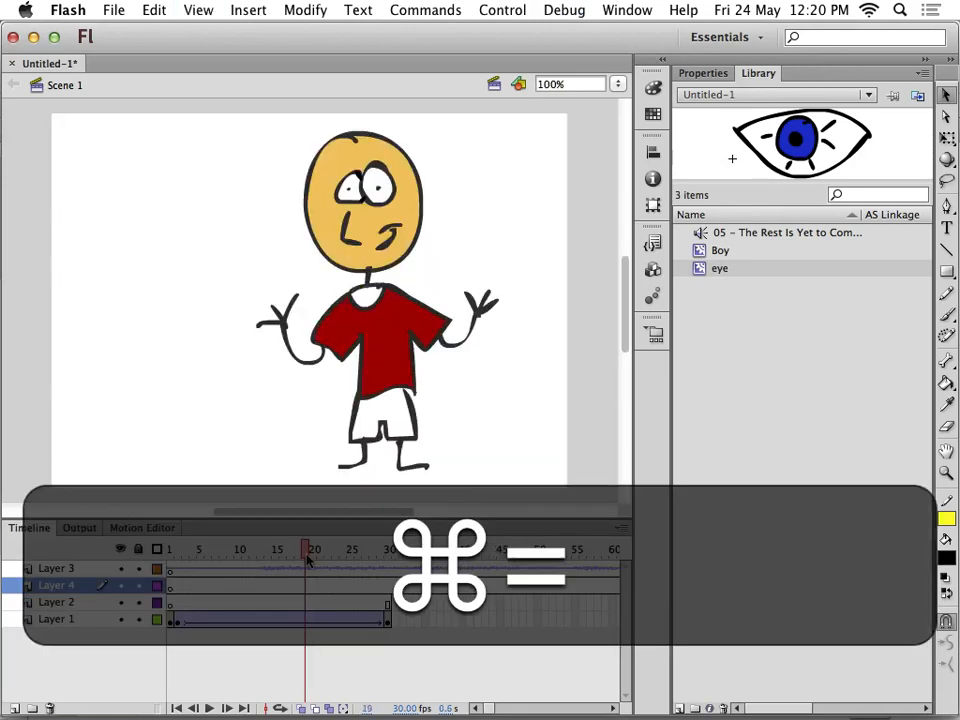
{"action": "key", "text": "super+equal"}
{"action": "key", "text": "super+equal"}
{"action": "scroll", "coordinate": [365, 394], "scroll_direction": "up", "scroll_amount": 3}
{"action": "scroll", "coordinate": [365, 394], "scroll_direction": "up", "scroll_amount": 5}
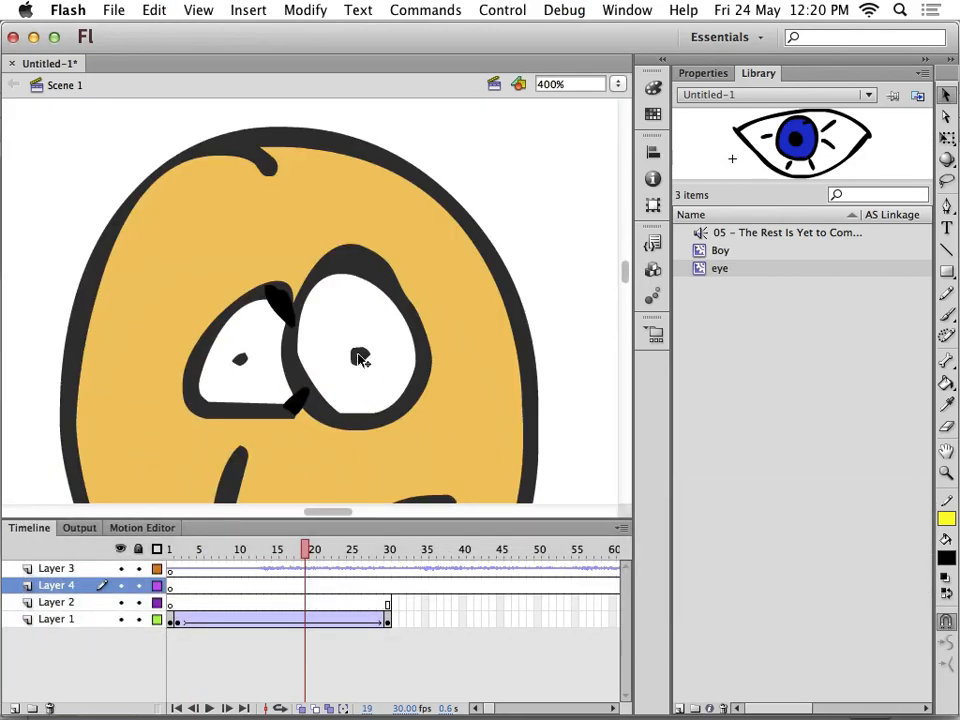
{"action": "key", "text": "super+minus"}
{"action": "key", "text": "super+minus"}
{"action": "key", "text": "super+minus"}
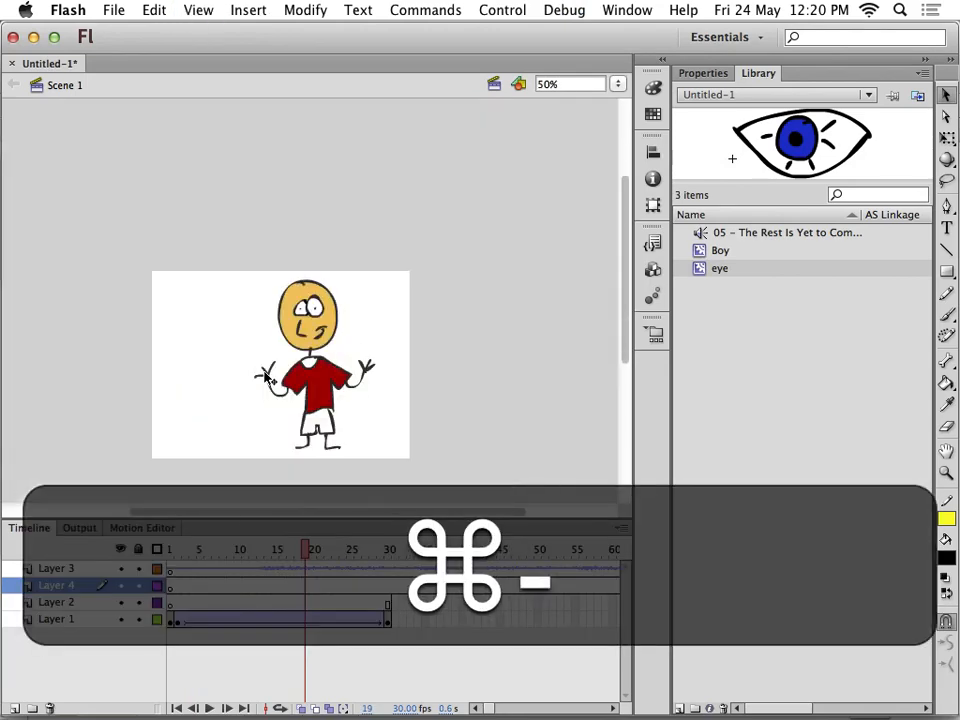
{"action": "left_click_drag", "start_coordinate": [307, 552], "coordinate": [139, 589]}
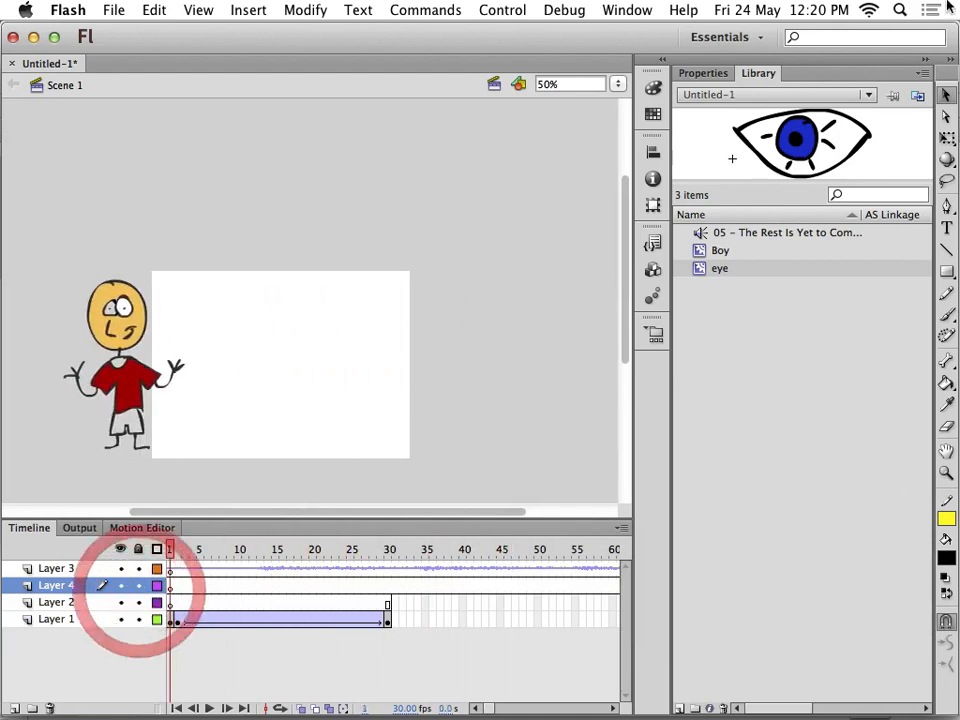
- Place the eye symbol in the stage's upper right at frame 1 of Layer 4 and move Layer 4 below Layer 1
{"action": "left_click_drag", "start_coordinate": [722, 278], "coordinate": [326, 308]}
{"action": "left_click_drag", "start_coordinate": [170, 550], "coordinate": [250, 545]}
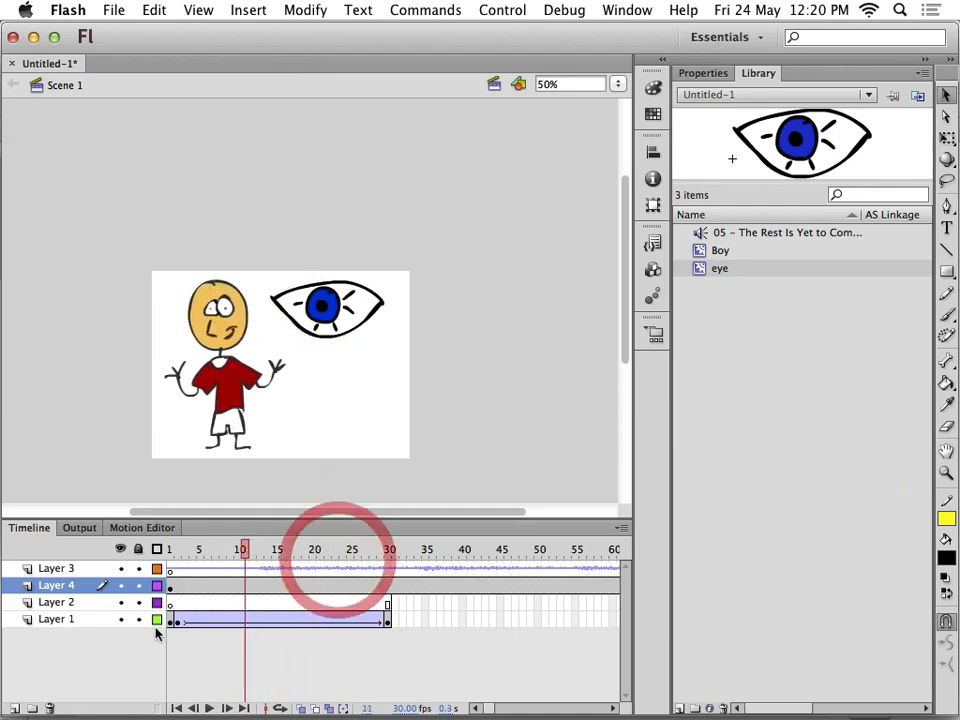
{"action": "left_click_drag", "start_coordinate": [48, 585], "coordinate": [45, 634]}
{"action": "left_click_drag", "start_coordinate": [246, 548], "coordinate": [268, 500]}
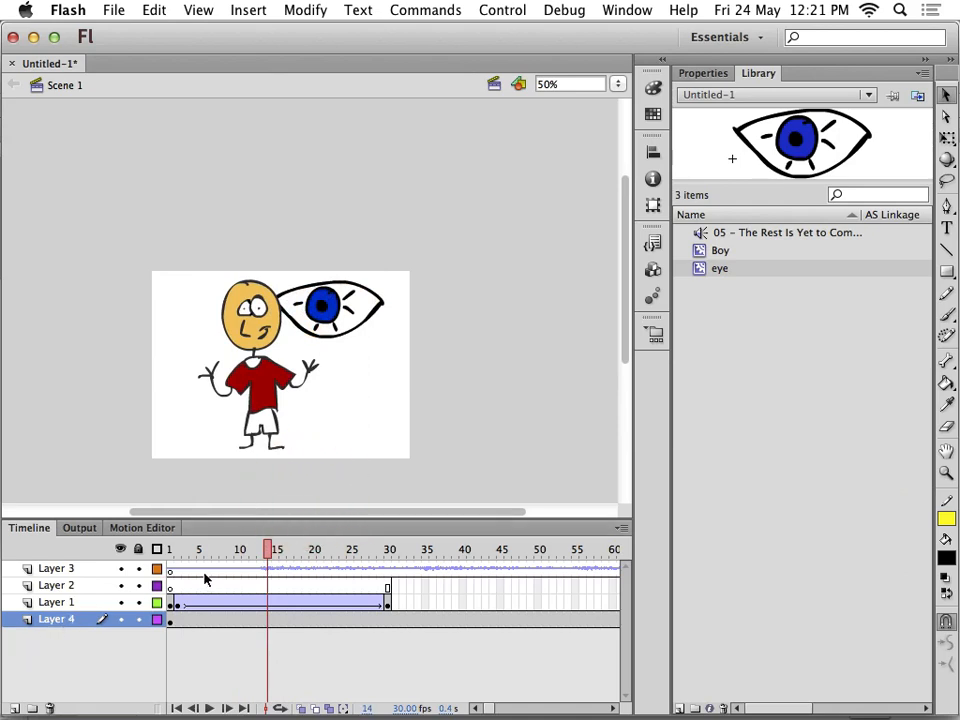
- Return the playhead to frame 1, test the movie to preview the boy passing in front of the eye, and close the preview
{"action": "left_click_drag", "start_coordinate": [204, 552], "coordinate": [90, 577]}
{"action": "key", "text": "super+Return"}
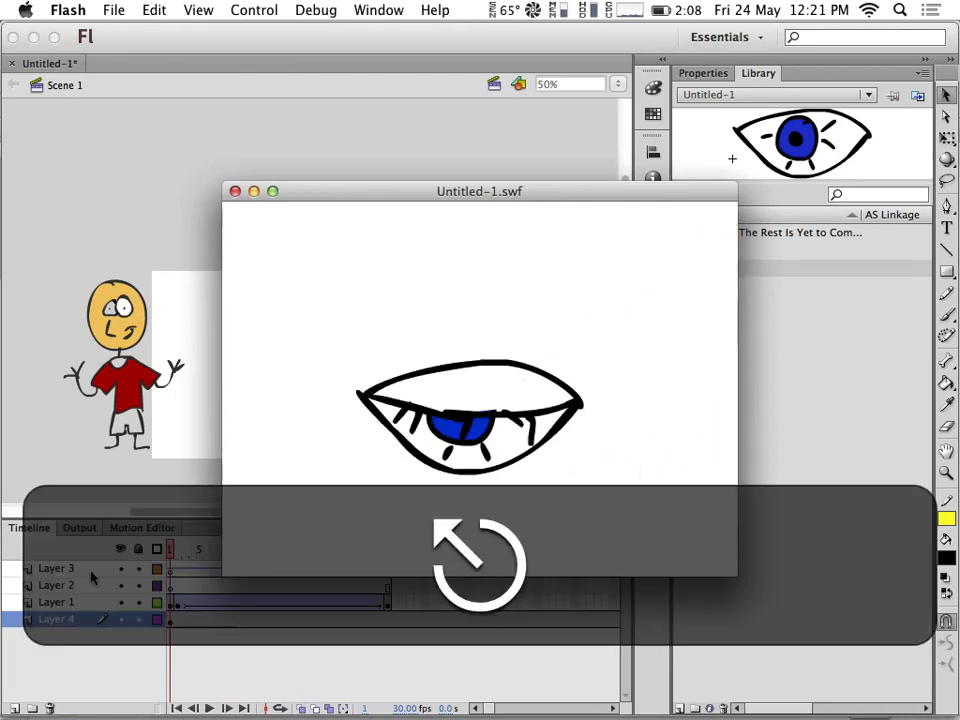
{"action": "left_click", "coordinate": [235, 192]}
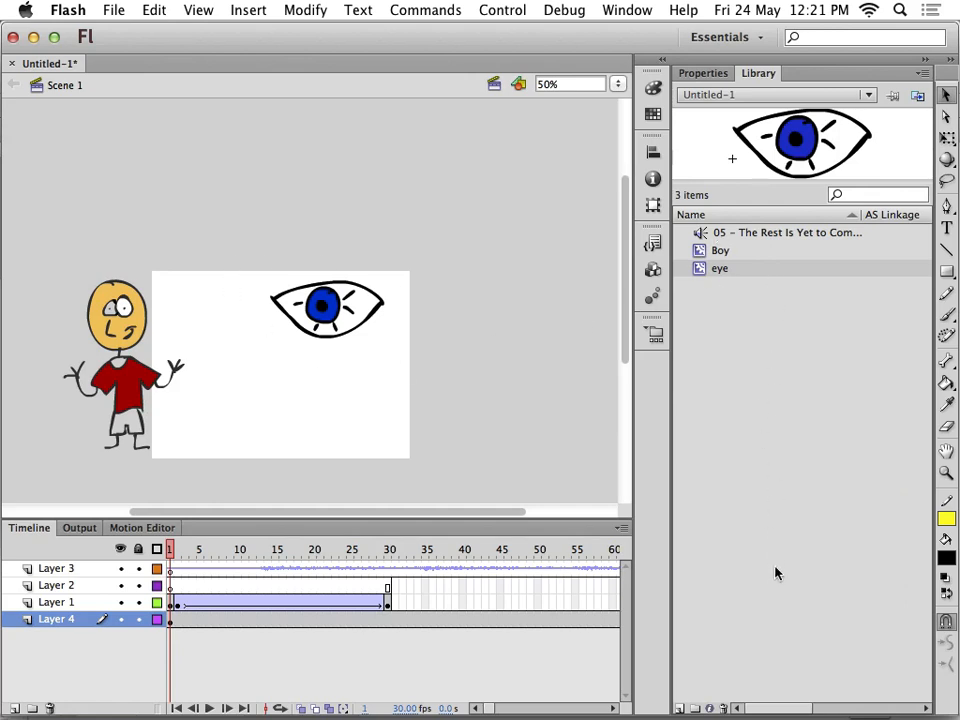
- Create a new Movie Clip symbol named cloud in the library root
{"action": "right_click", "coordinate": [780, 464]}
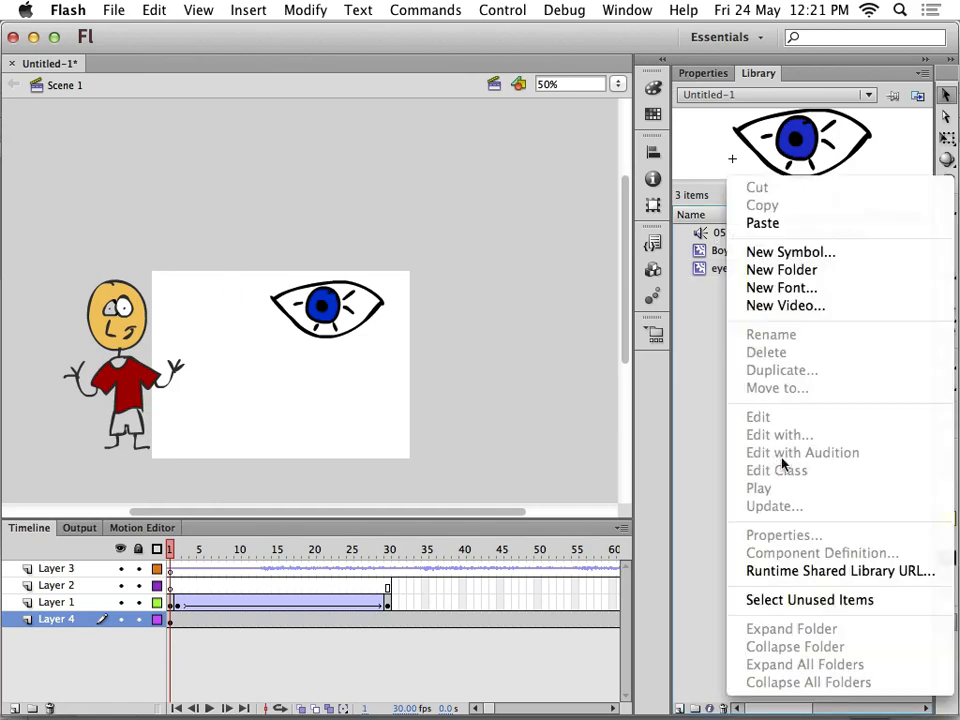
{"action": "left_click", "coordinate": [801, 251]}
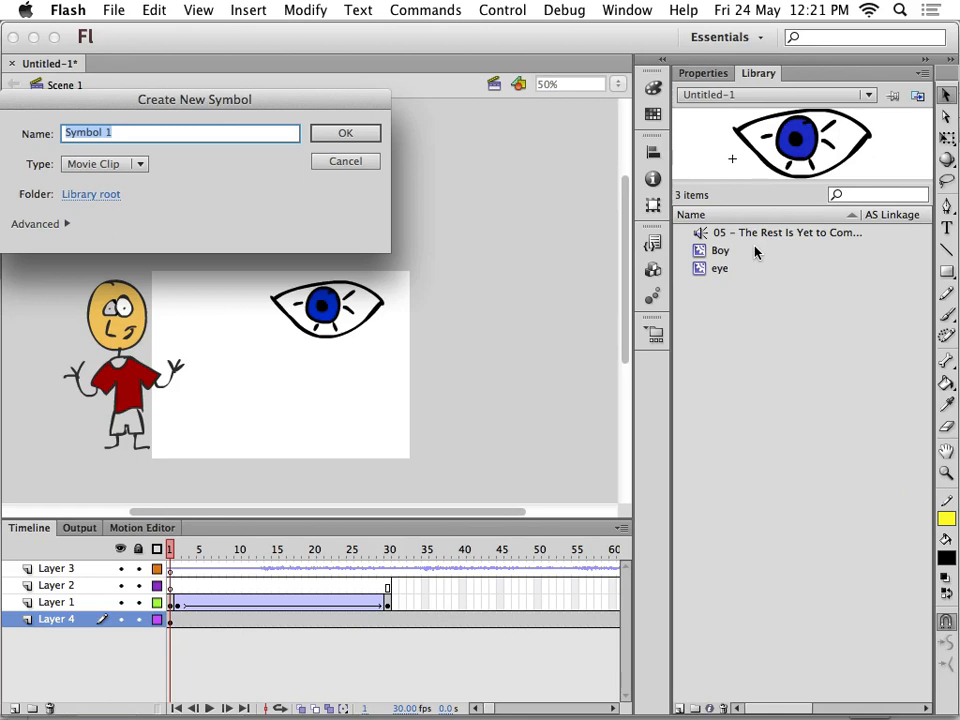
{"action": "type", "text": "clou"}
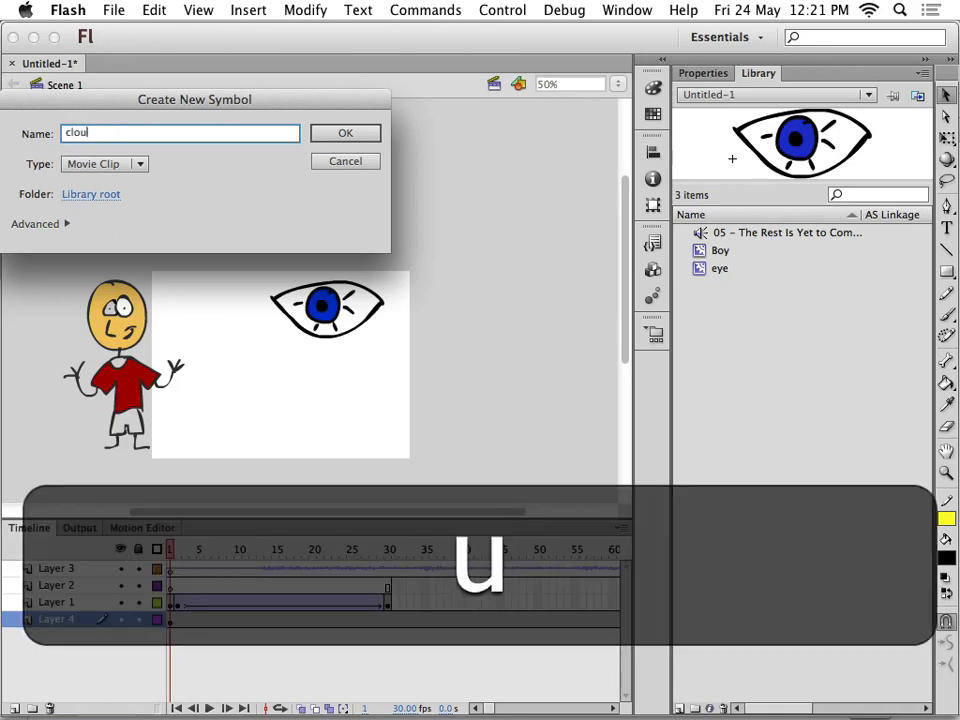
{"action": "type", "text": "d"}
{"action": "key", "text": "Return"}
{"action": "left_click", "coordinate": [806, 252]}
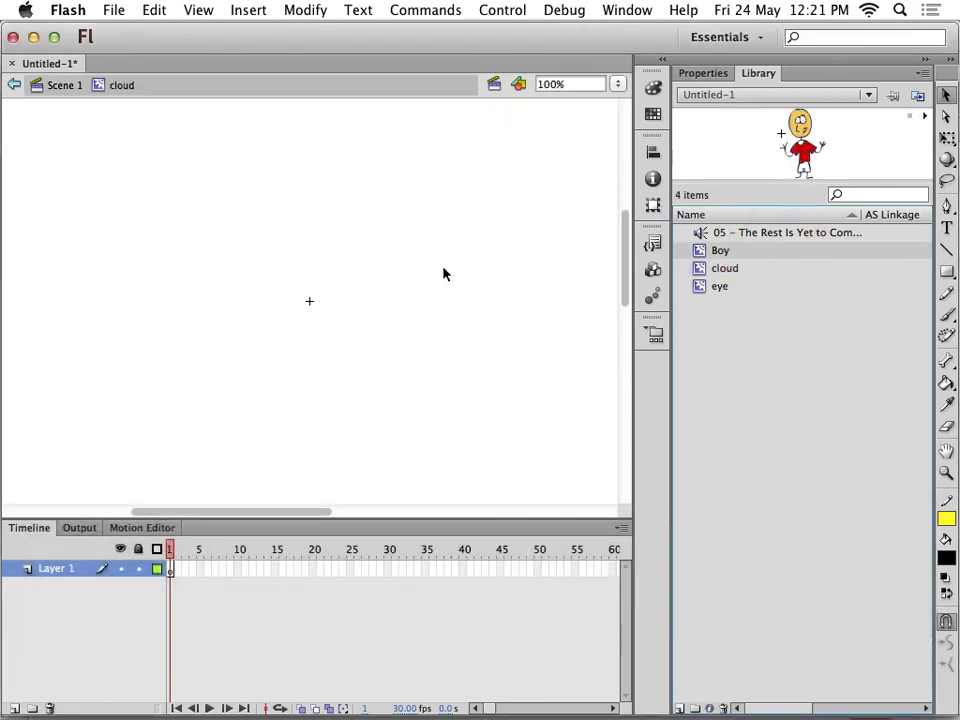
- Paint a closed, puffy cloud outline in black around the cloud symbol's registration point with the Brush tool
{"action": "left_click", "coordinate": [947, 315]}
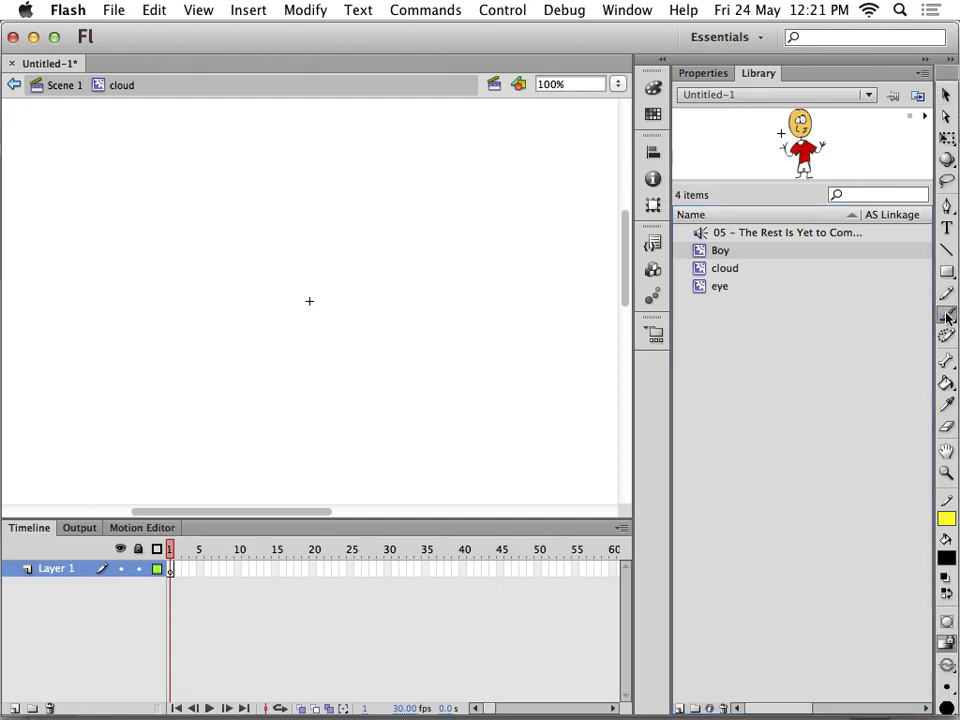
{"action": "mouse_move", "coordinate": [375, 189]}
{"action": "left_mouse_down"}
{"action": "mouse_move", "coordinate": [296, 233]}
{"action": "mouse_move", "coordinate": [230, 307]}
{"action": "mouse_move", "coordinate": [259, 348]}
{"action": "mouse_move", "coordinate": [339, 366]}
{"action": "mouse_move", "coordinate": [471, 312]}
{"action": "mouse_move", "coordinate": [445, 271]}
{"action": "mouse_move", "coordinate": [446, 184]}
{"action": "mouse_move", "coordinate": [380, 192]}
{"action": "left_mouse_up"}
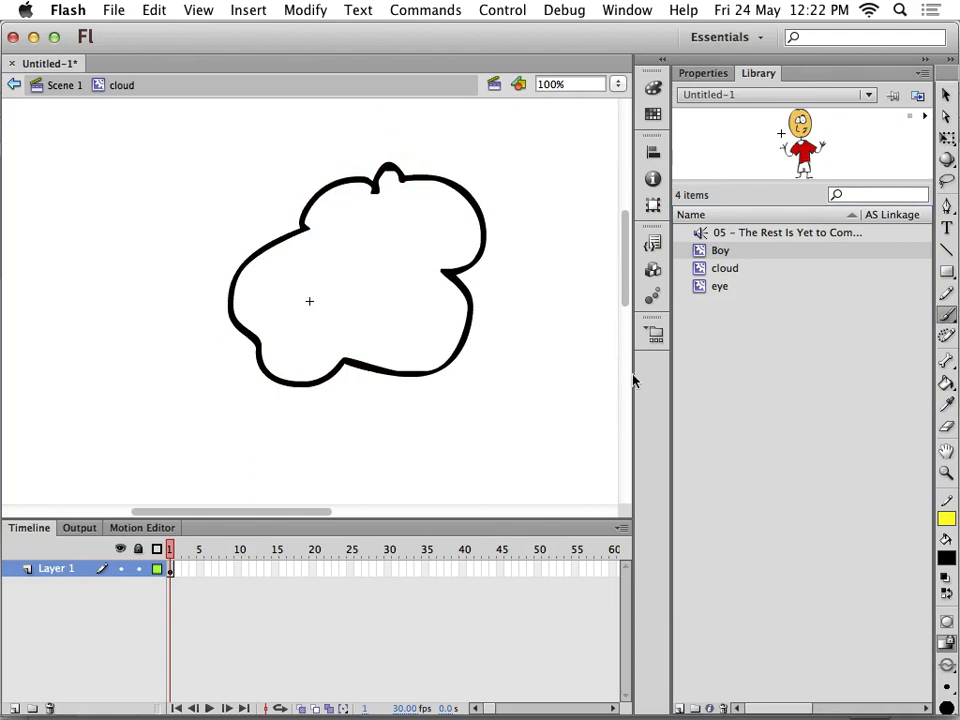
- Paint a smaller blue cloud outline beside the black-outlined cloud and fill both clouds with the same blue
{"action": "left_click", "coordinate": [947, 557]}
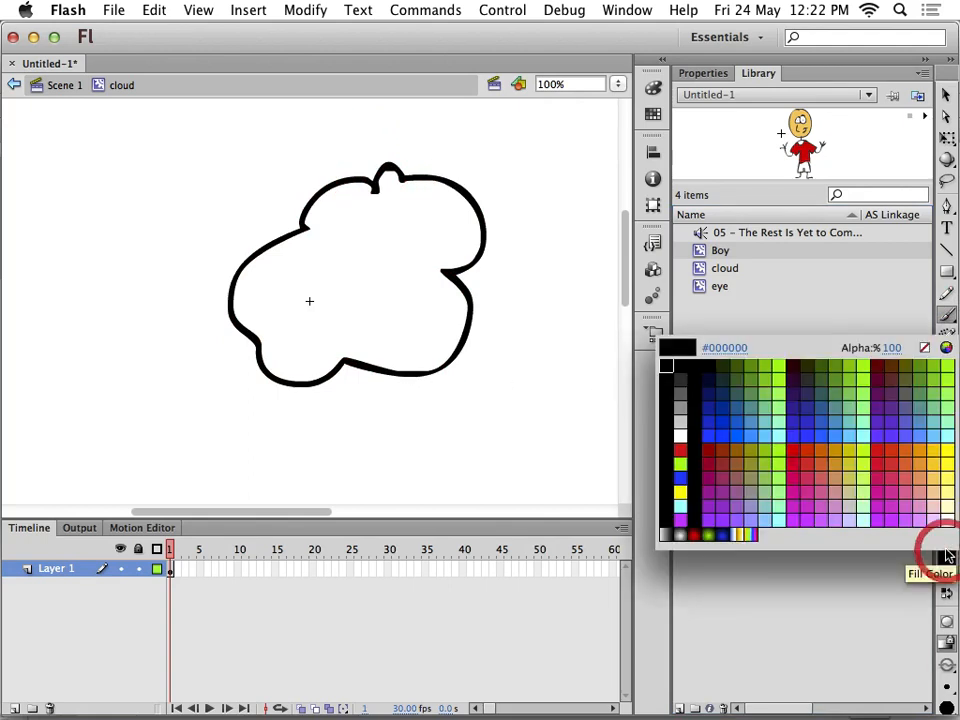
{"action": "left_click", "coordinate": [846, 421]}
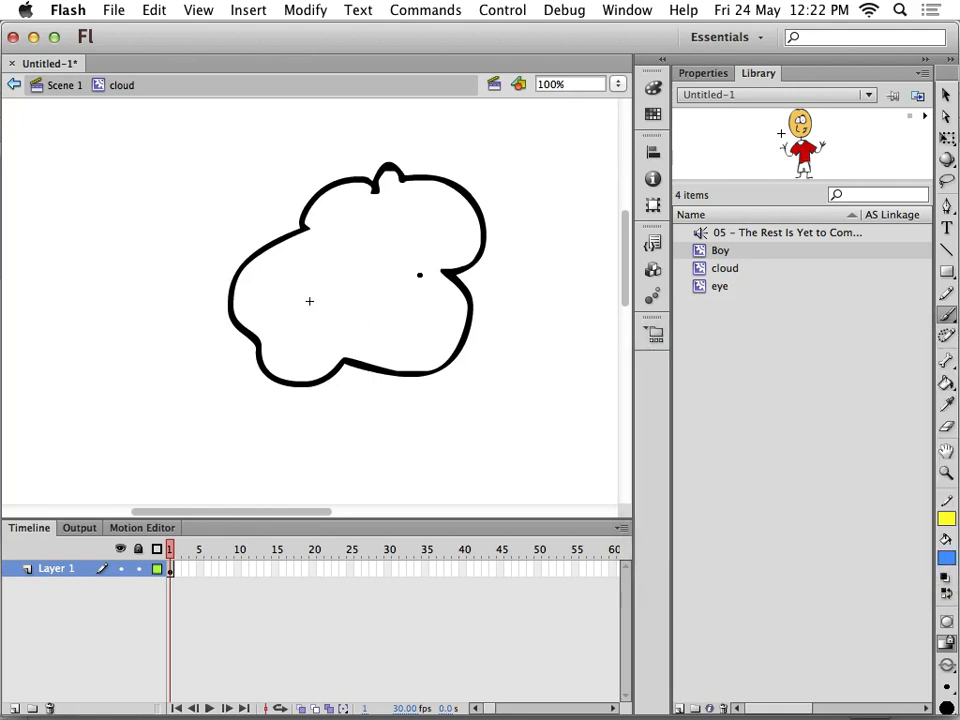
{"action": "mouse_move", "coordinate": [207, 170]}
{"action": "left_mouse_down"}
{"action": "mouse_move", "coordinate": [171, 162]}
{"action": "mouse_move", "coordinate": [137, 283]}
{"action": "mouse_move", "coordinate": [196, 289]}
{"action": "mouse_move", "coordinate": [200, 233]}
{"action": "mouse_move", "coordinate": [240, 193]}
{"action": "mouse_move", "coordinate": [206, 170]}
{"action": "left_mouse_up"}
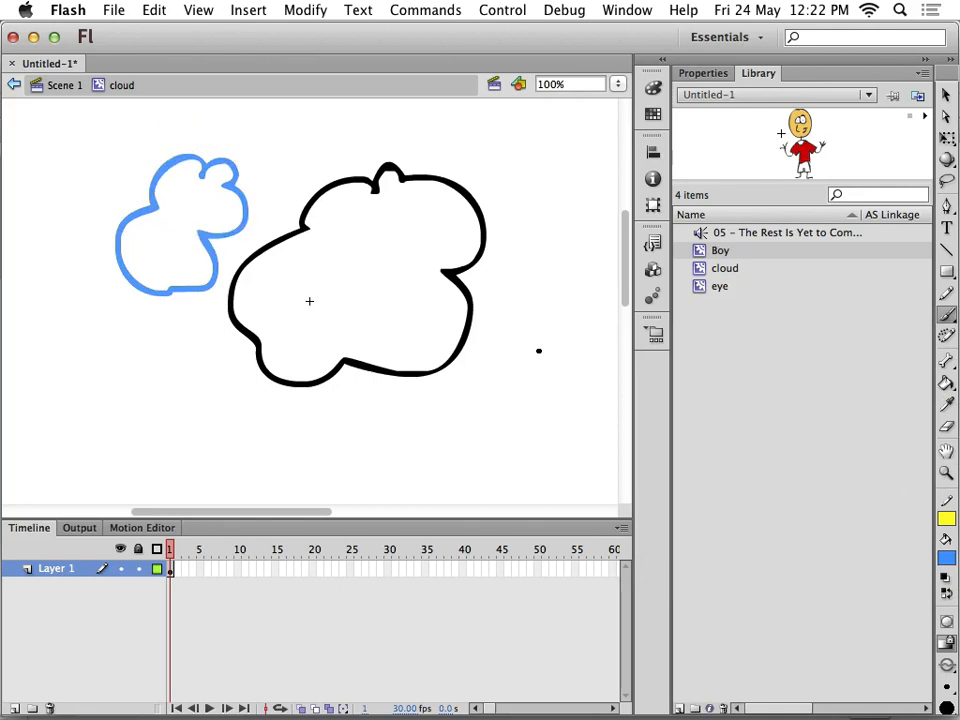
{"action": "left_click", "coordinate": [946, 383]}
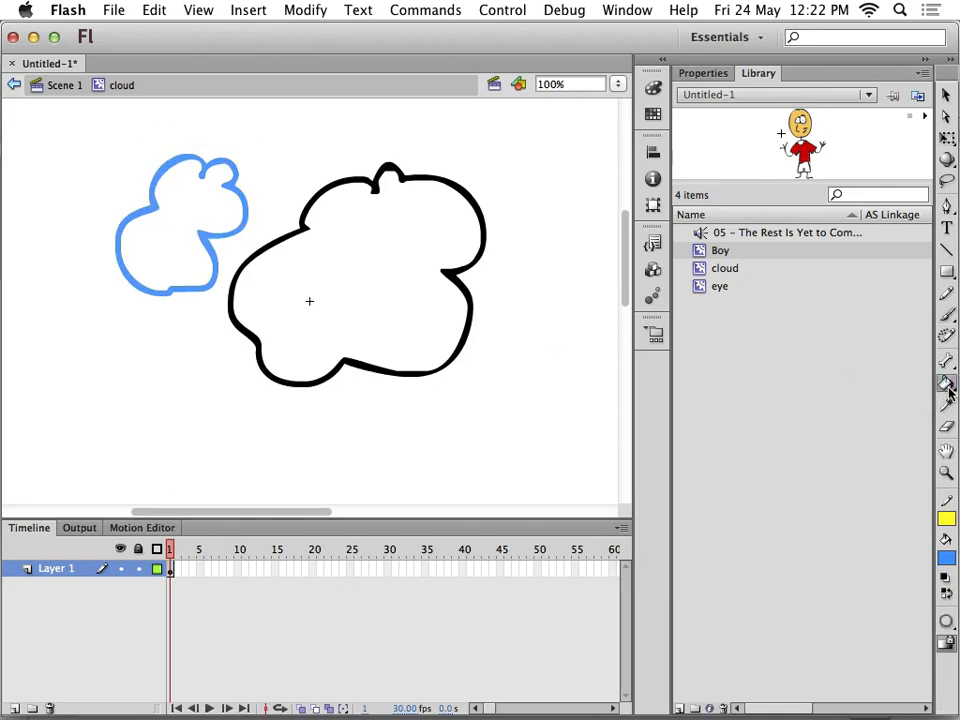
{"action": "left_click", "coordinate": [176, 196]}
{"action": "left_click", "coordinate": [379, 228]}
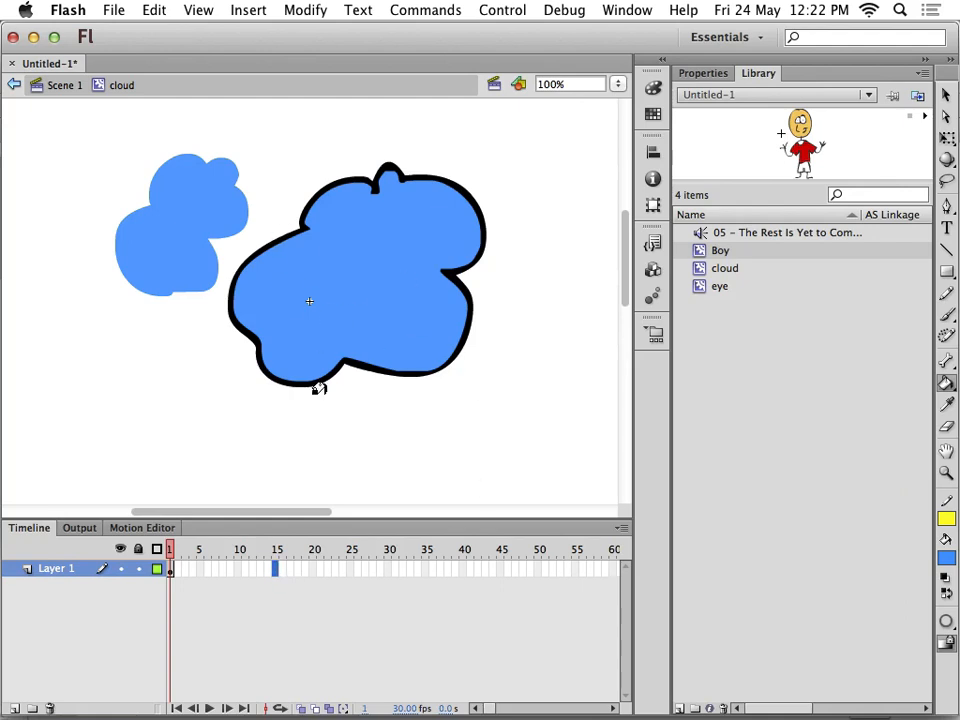
- Insert a keyframe at frame 15 and brush two yellow lightning bolt outlines beneath the black-outlined cloud
{"action": "right_click", "coordinate": [277, 570]}
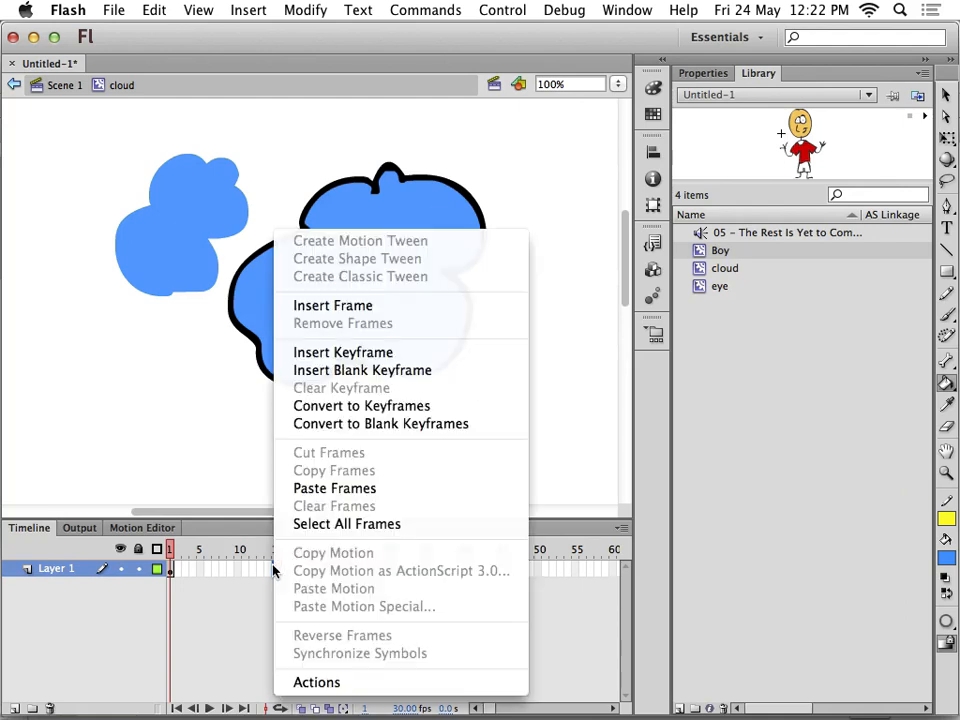
{"action": "left_click", "coordinate": [354, 354]}
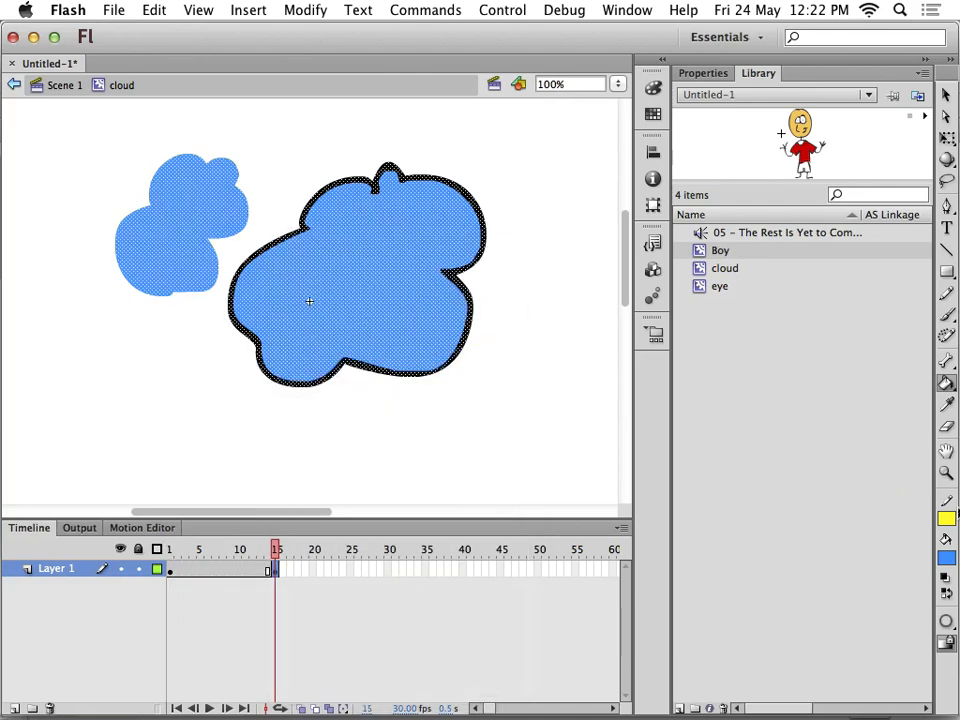
{"action": "left_click", "coordinate": [946, 557]}
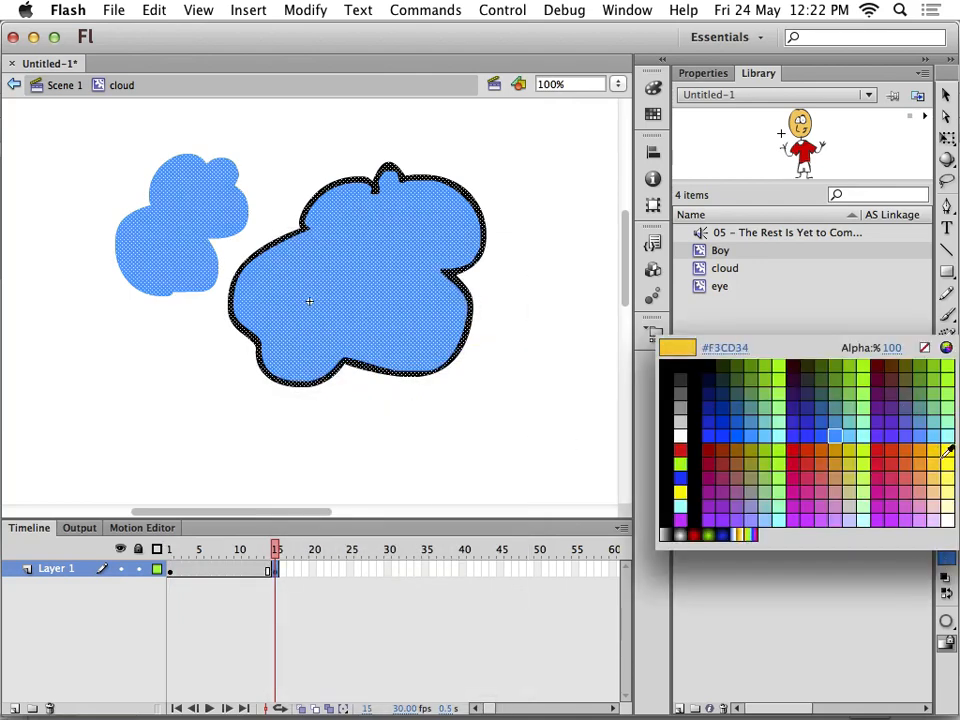
{"action": "left_click", "coordinate": [946, 452]}
{"action": "left_click", "coordinate": [306, 328]}
{"action": "key", "text": "super+z"}
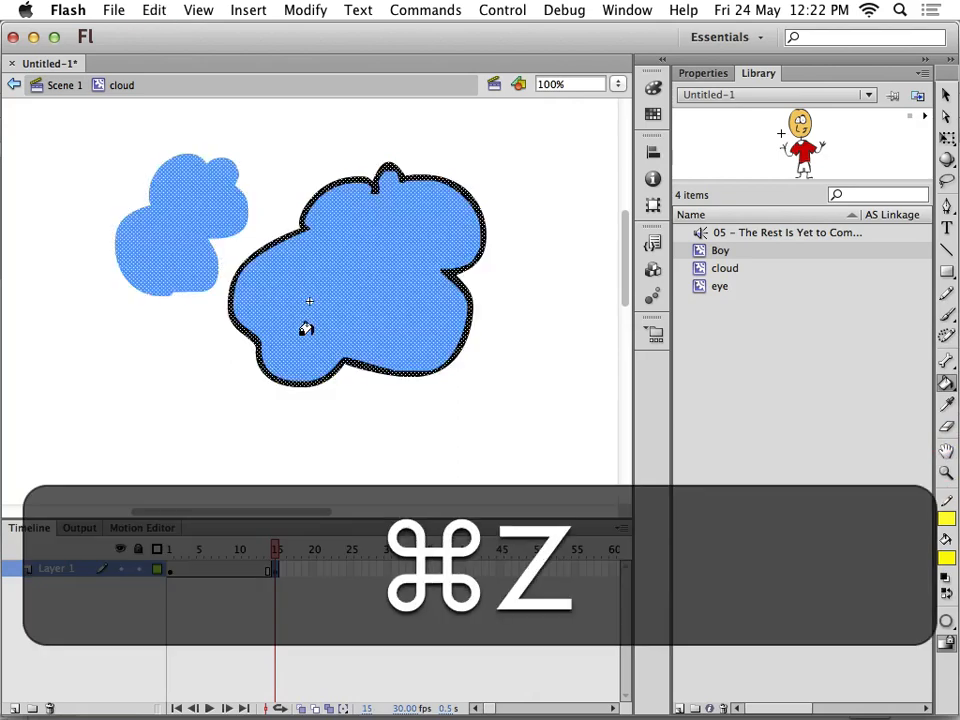
{"action": "left_click", "coordinate": [946, 318]}
{"action": "scroll", "coordinate": [385, 380], "scroll_direction": "down", "scroll_amount": 3}
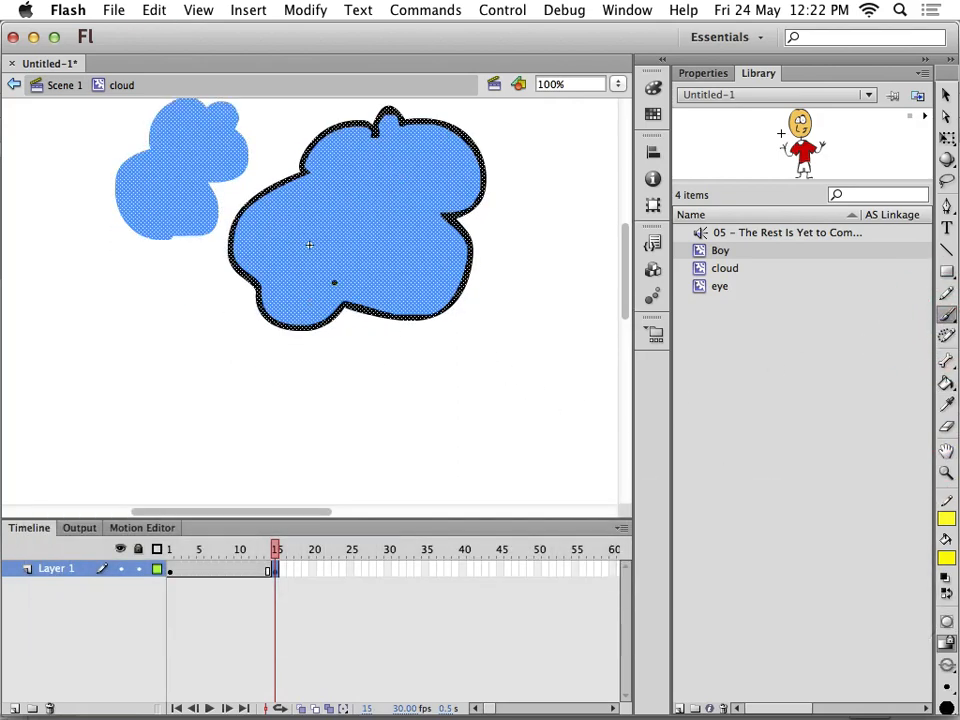
{"action": "mouse_move", "coordinate": [316, 324]}
{"action": "left_mouse_down"}
{"action": "mouse_move", "coordinate": [318, 382]}
{"action": "mouse_move", "coordinate": [335, 386]}
{"action": "mouse_move", "coordinate": [311, 475]}
{"action": "mouse_move", "coordinate": [344, 429]}
{"action": "mouse_move", "coordinate": [374, 339]}
{"action": "mouse_move", "coordinate": [322, 330]}
{"action": "left_mouse_up"}
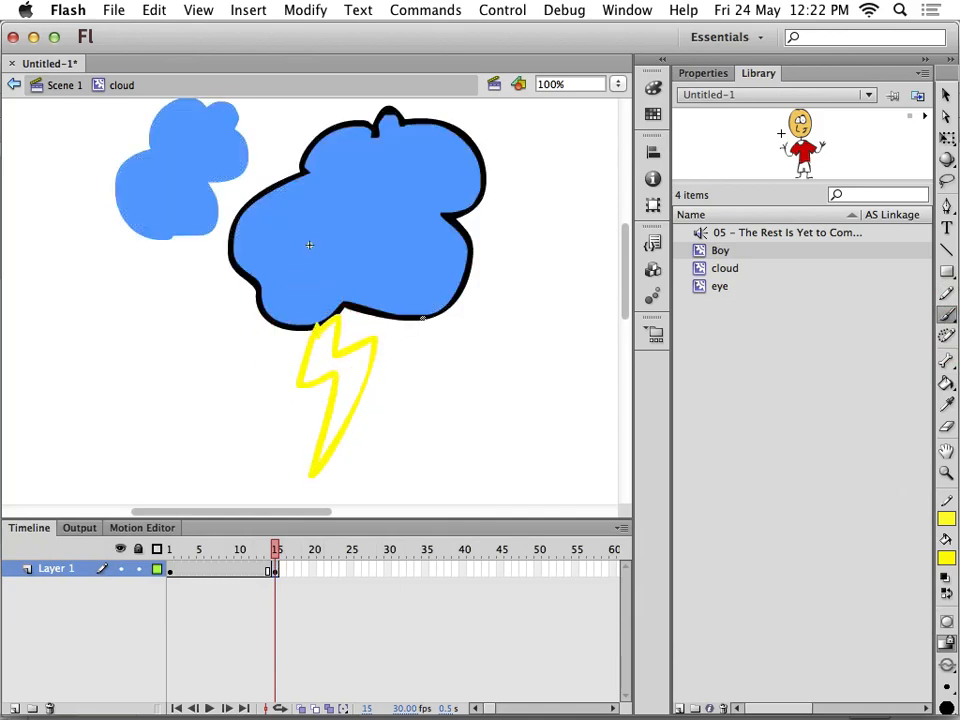
{"action": "mouse_move", "coordinate": [422, 318]}
{"action": "left_mouse_down"}
{"action": "mouse_move", "coordinate": [416, 363]}
{"action": "mouse_move", "coordinate": [441, 362]}
{"action": "mouse_move", "coordinate": [423, 458]}
{"action": "mouse_move", "coordinate": [493, 309]}
{"action": "mouse_move", "coordinate": [442, 311]}
{"action": "left_mouse_up"}
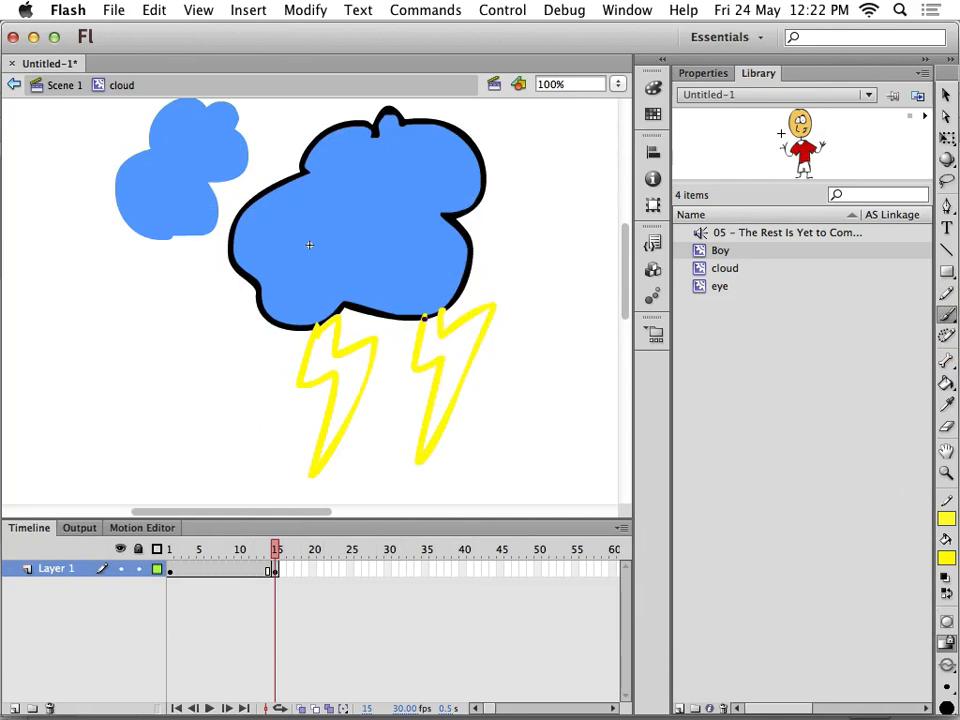
- Fill the inside of both lightning bolts with yellow
{"action": "mouse_move", "coordinate": [429, 347]}
{"action": "left_mouse_down"}
{"action": "mouse_move", "coordinate": [466, 330]}
{"action": "mouse_move", "coordinate": [436, 421]}
{"action": "mouse_move", "coordinate": [453, 360]}
{"action": "mouse_move", "coordinate": [468, 353]}
{"action": "mouse_move", "coordinate": [460, 335]}
{"action": "mouse_move", "coordinate": [432, 355]}
{"action": "mouse_move", "coordinate": [431, 341]}
{"action": "mouse_move", "coordinate": [453, 392]}
{"action": "left_mouse_up"}
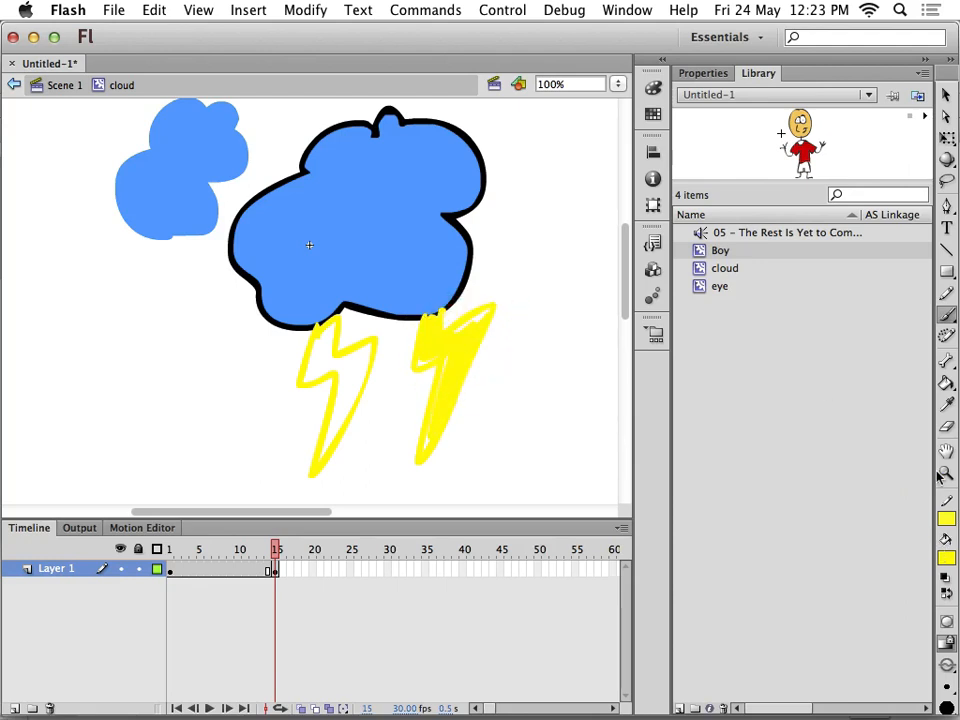
{"action": "left_click", "coordinate": [946, 383]}
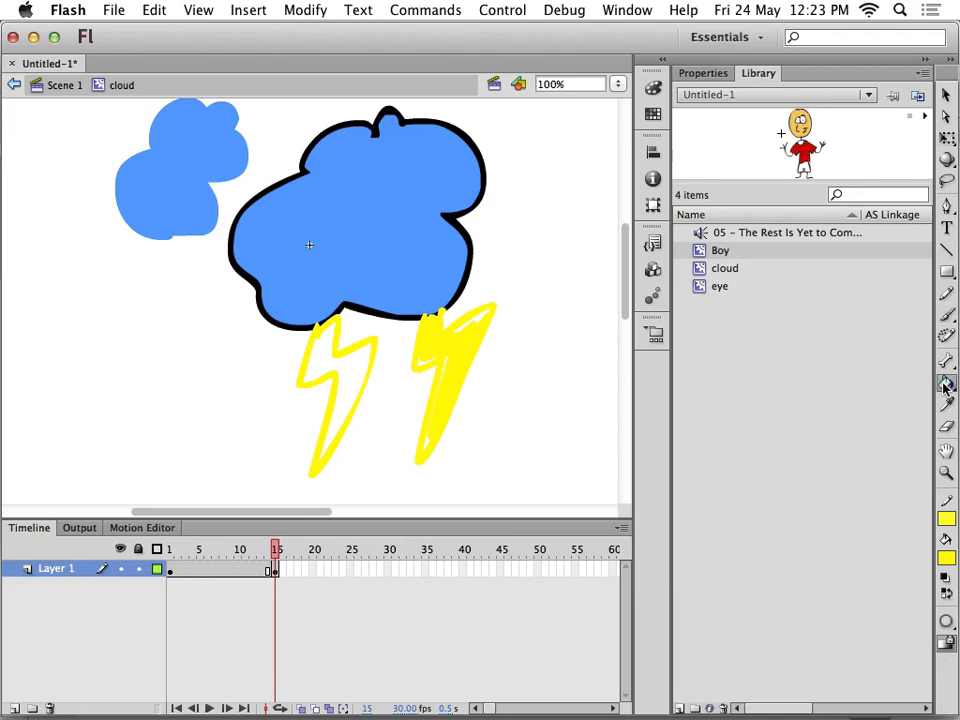
{"action": "left_click", "coordinate": [344, 360]}
{"action": "left_click", "coordinate": [169, 114]}
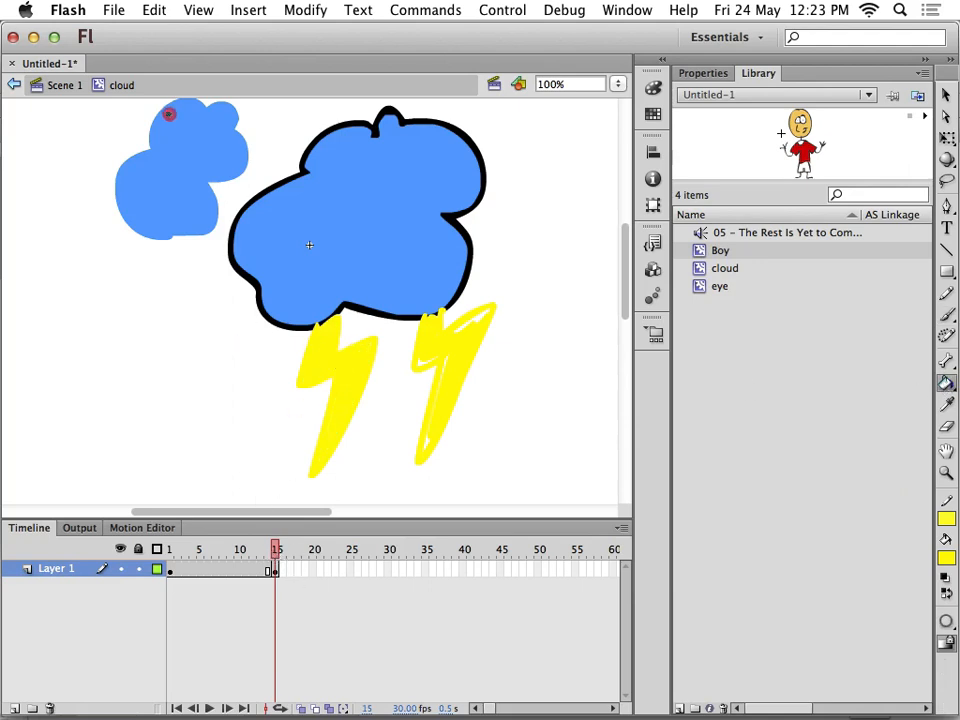
- Copy the cloud drawing without lightning from frame 1 to frame 30, then return the playhead to frame 1
{"action": "left_click_drag", "start_coordinate": [274, 549], "coordinate": [338, 563]}
{"action": "left_click", "coordinate": [387, 570]}
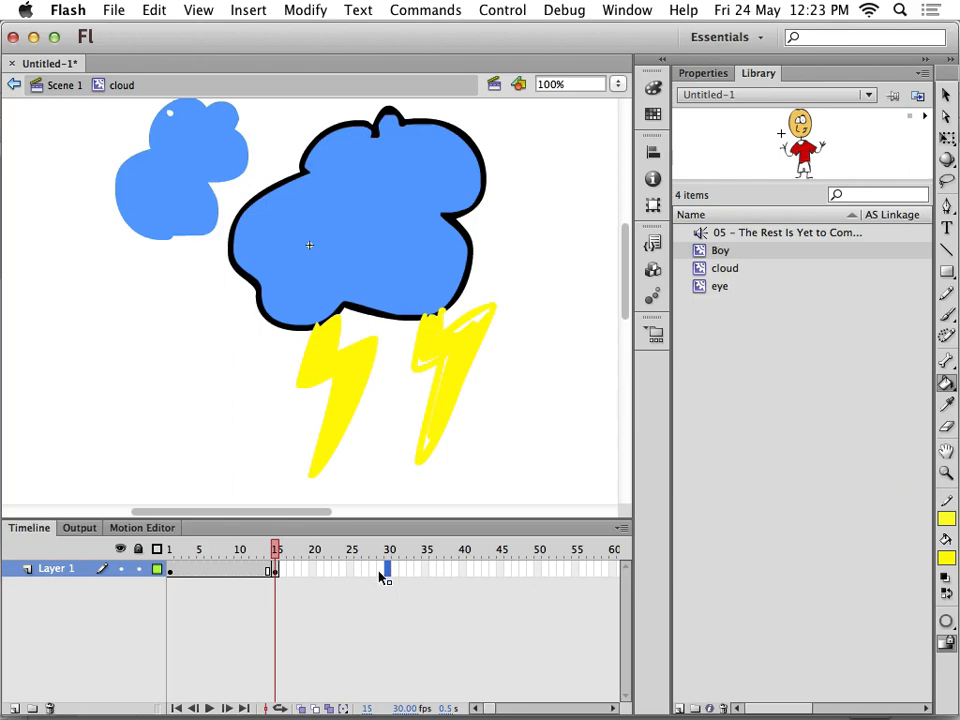
{"action": "left_click", "coordinate": [170, 569]}
{"action": "right_click", "coordinate": [170, 569]}
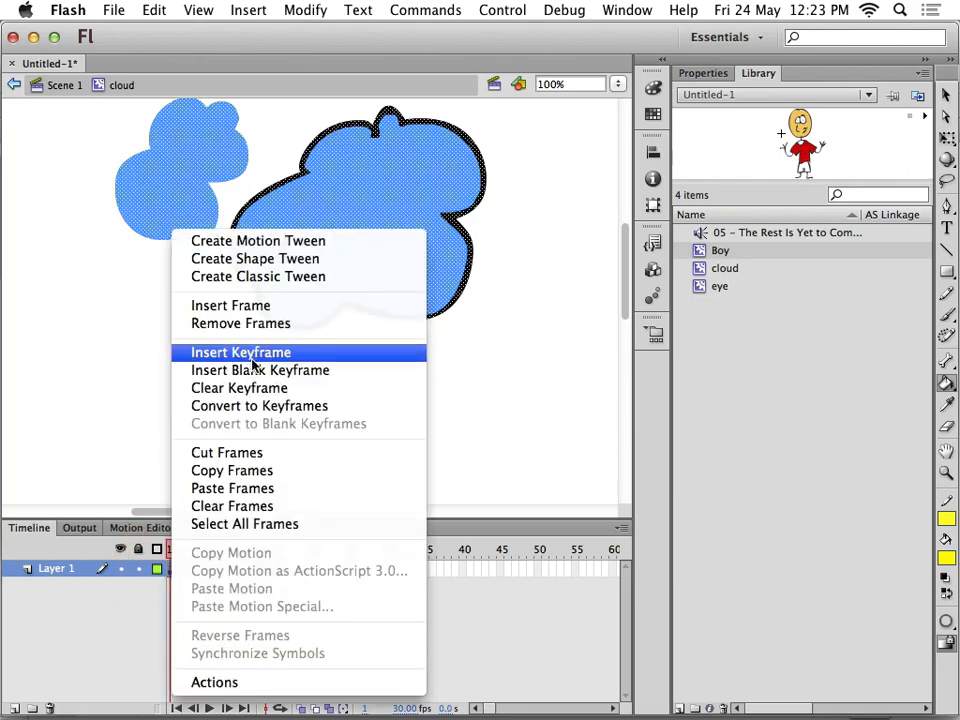
{"action": "left_click", "coordinate": [246, 470]}
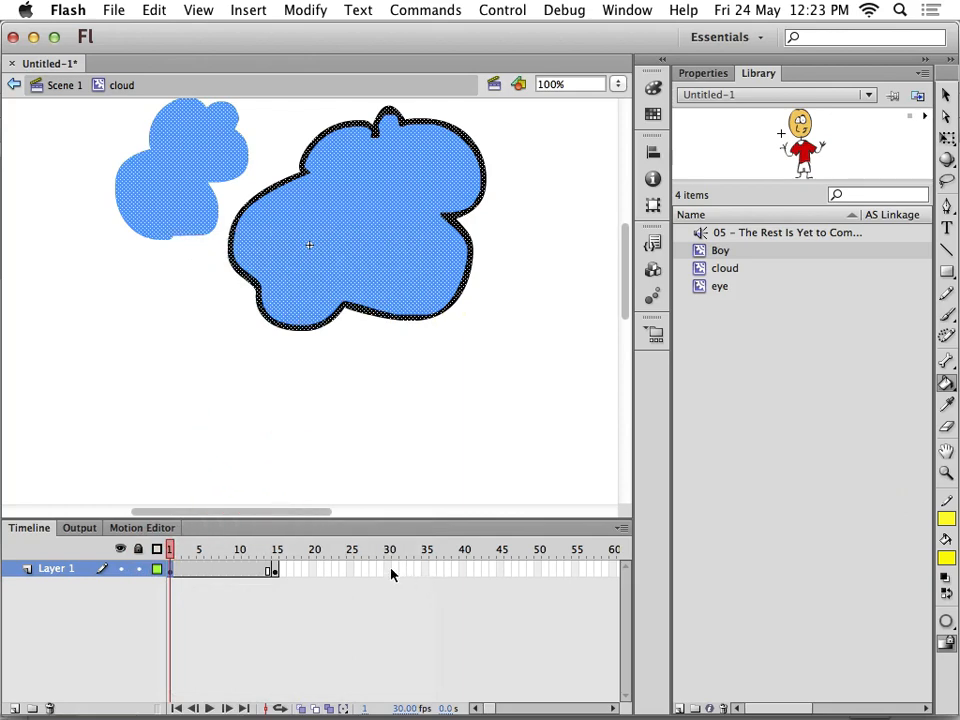
{"action": "left_click", "coordinate": [390, 569]}
{"action": "right_click", "coordinate": [390, 569]}
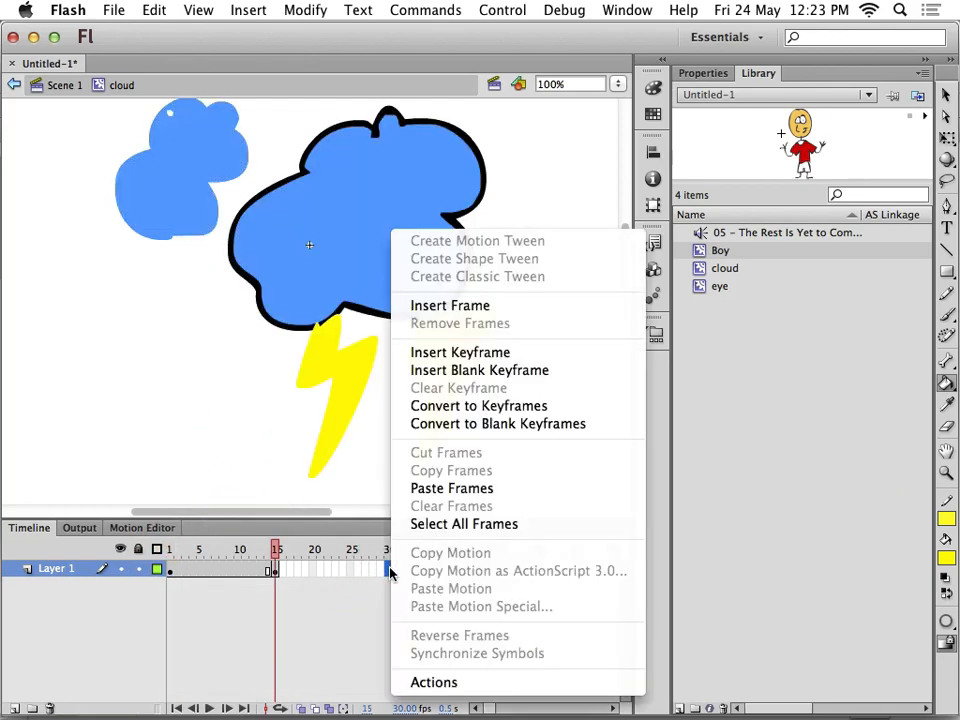
{"action": "left_click", "coordinate": [458, 487]}
{"action": "left_click_drag", "start_coordinate": [274, 551], "coordinate": [161, 570]}
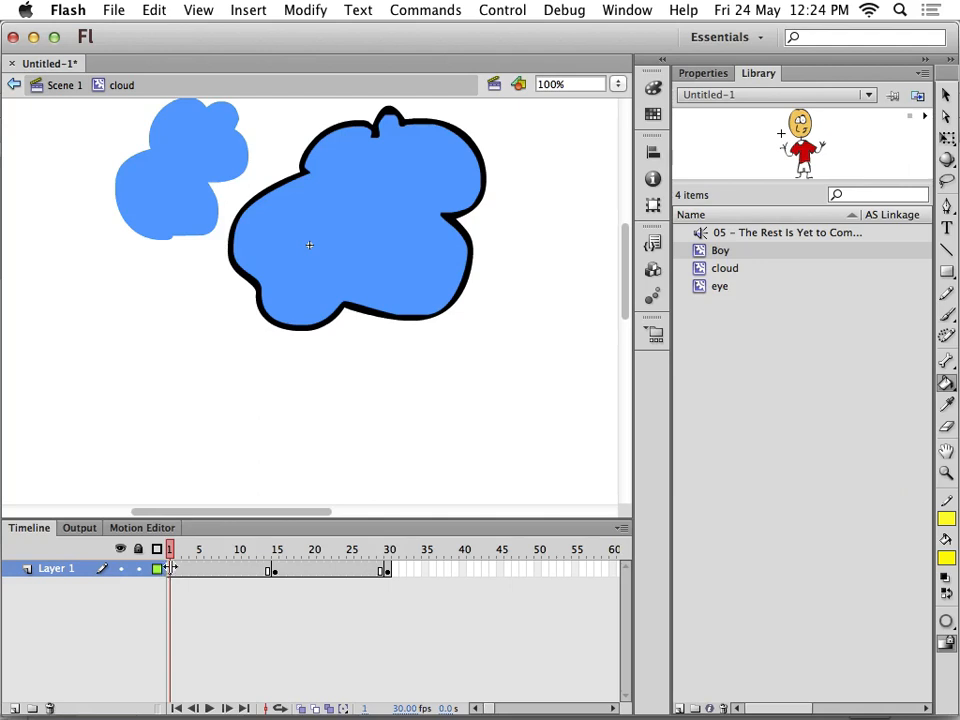
- Place the cloud symbol on Layer 4 in Scene 1, scale it down and position it below and beside the eye
{"action": "left_click", "coordinate": [64, 86]}
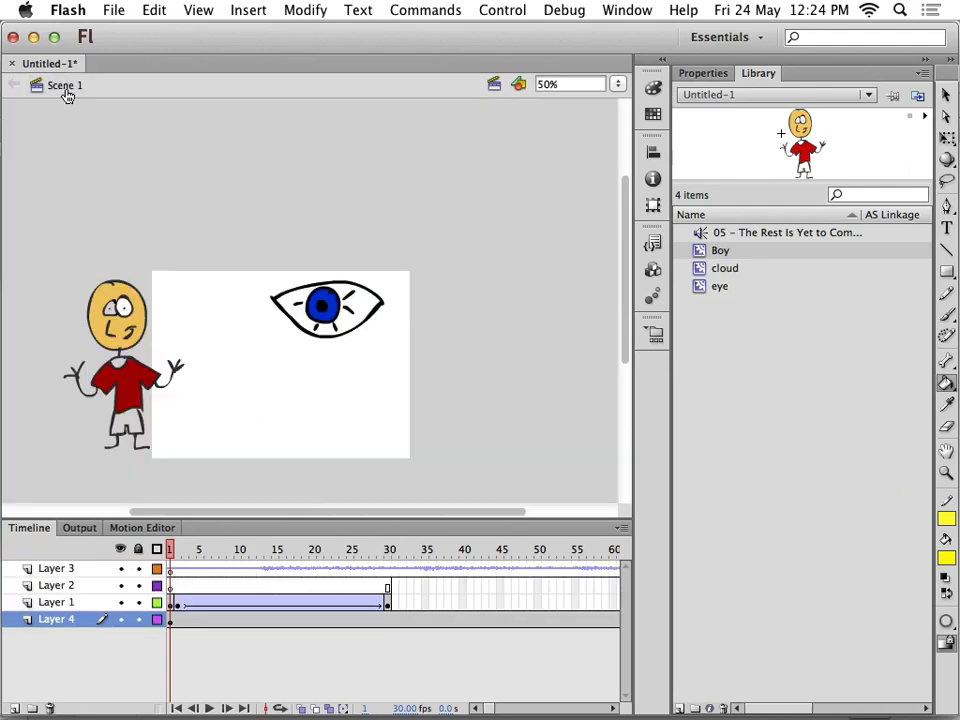
{"action": "left_click", "coordinate": [739, 275]}
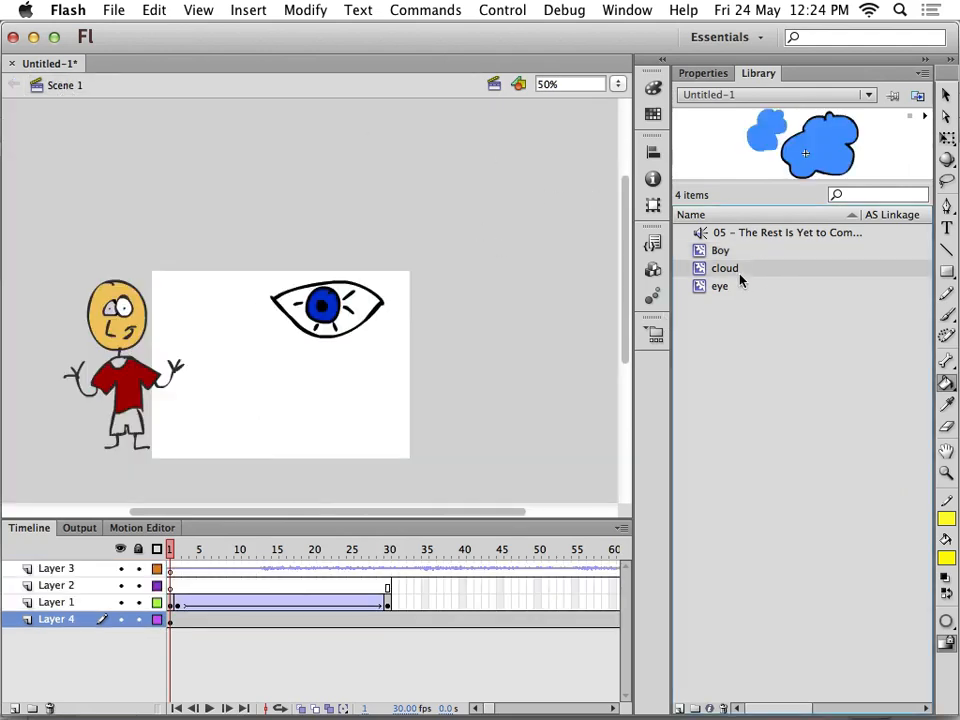
{"action": "left_click_drag", "start_coordinate": [731, 276], "coordinate": [277, 400]}
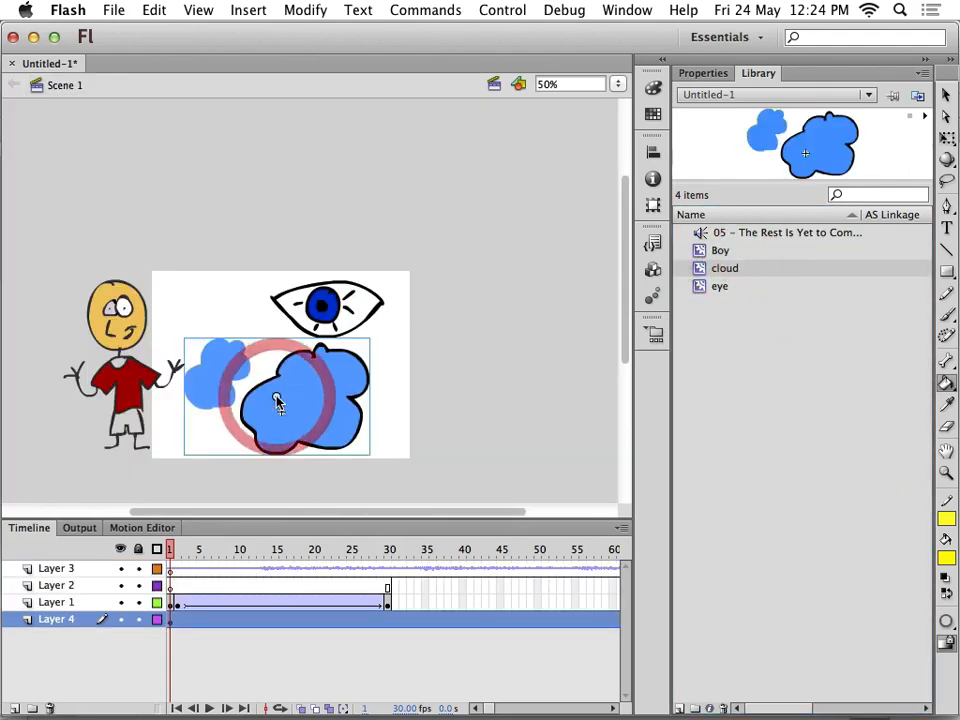
{"action": "left_click", "coordinate": [945, 138]}
{"action": "left_click_drag", "start_coordinate": [373, 337], "coordinate": [327, 358]}
{"action": "left_click_drag", "start_coordinate": [298, 405], "coordinate": [270, 375]}
- Test the movie to preview the cloud with the boy and the eye, and close the preview
{"action": "key", "text": "super+Return"}
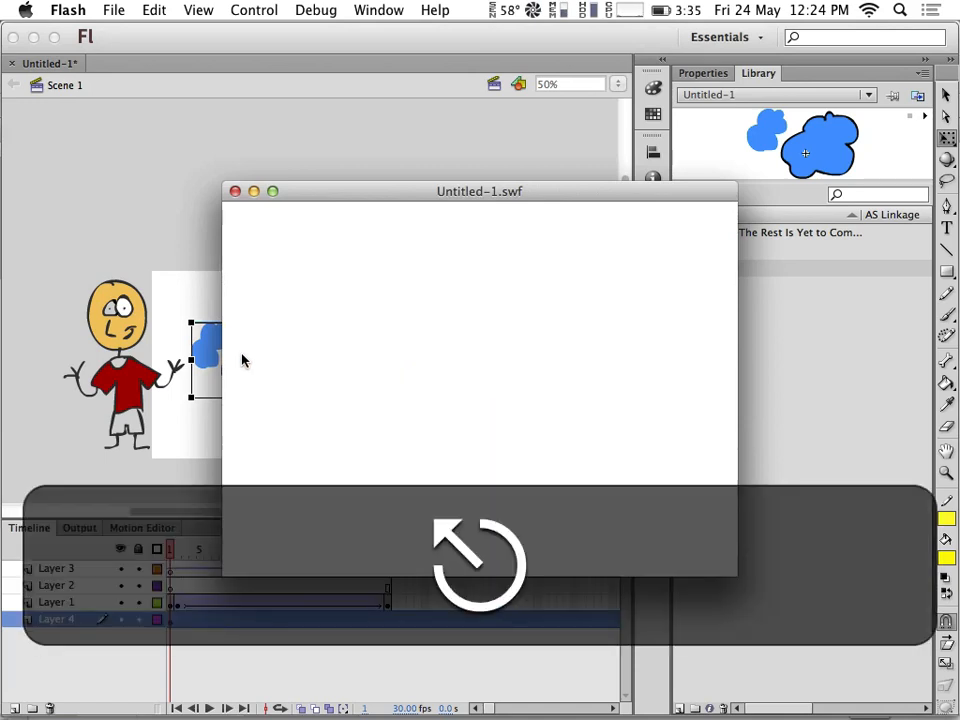
{"action": "left_click", "coordinate": [234, 192]}
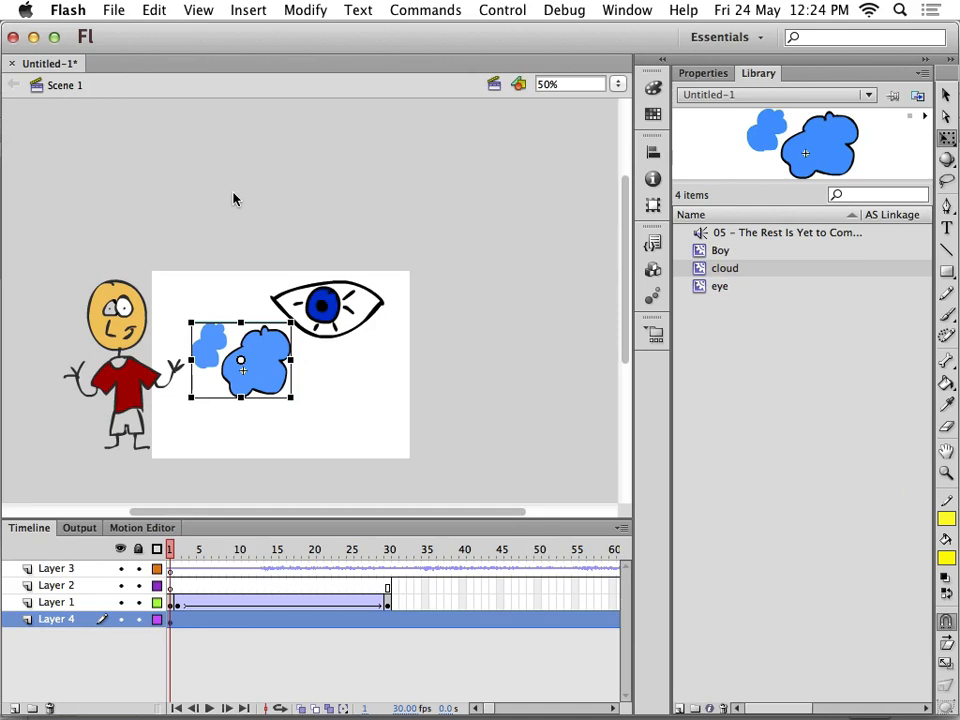
{"action": "key", "text": "super"}
- Look inside the eye symbol, return to Scene 1 and scrub the main timeline to frame 12
{"action": "double_click", "coordinate": [724, 287]}
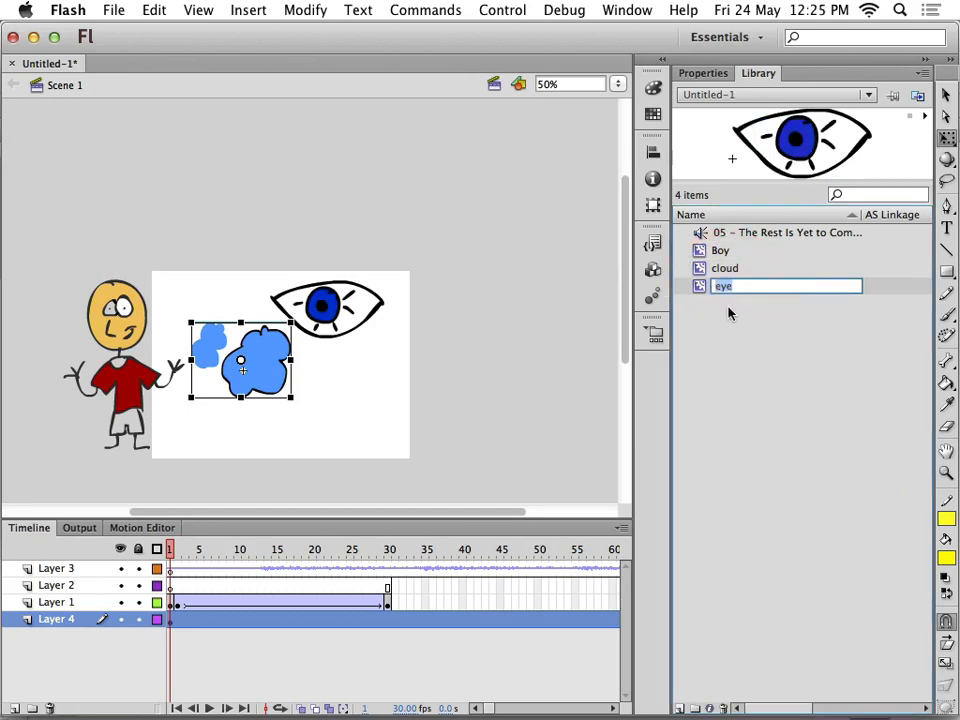
{"action": "left_click", "coordinate": [729, 310]}
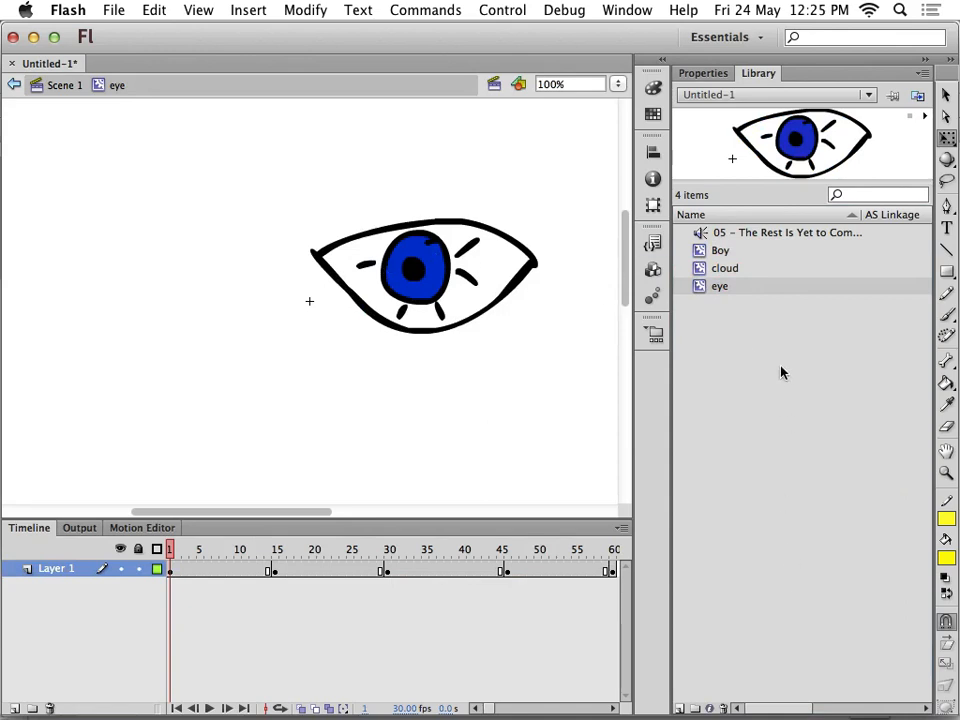
{"action": "left_click", "coordinate": [68, 86]}
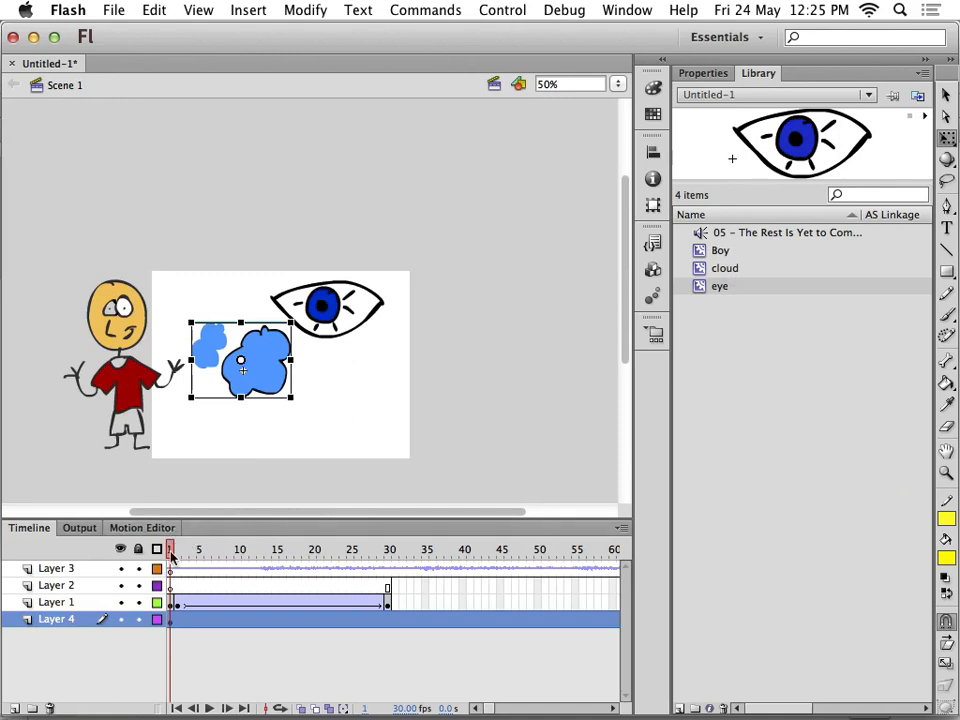
{"action": "left_click_drag", "start_coordinate": [171, 552], "coordinate": [251, 555]}
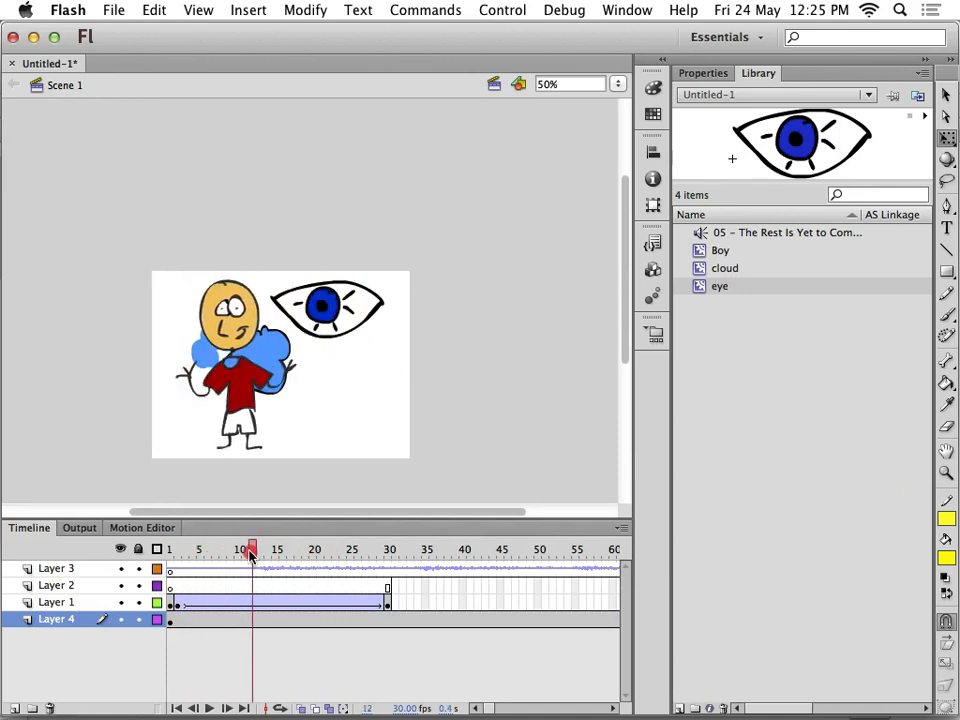
{"action": "left_click", "coordinate": [251, 555]}
- Open the eye symbol for editing, scrub through its blink frames and place the playhead on the closed-eye drawing at frame 30
{"action": "double_click", "coordinate": [699, 287]}
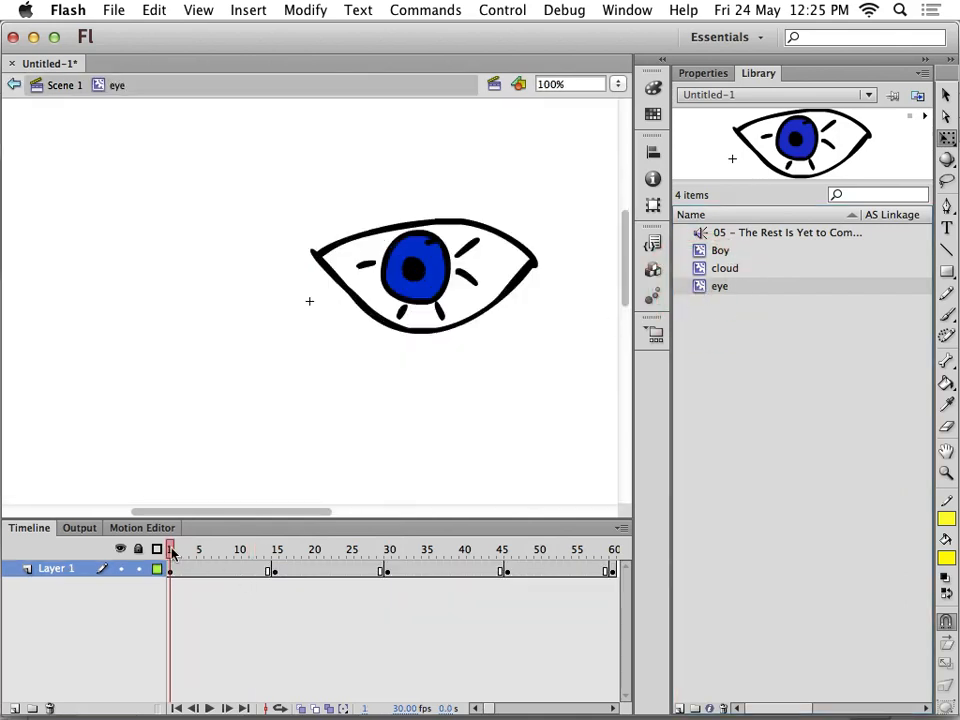
{"action": "left_click_drag", "start_coordinate": [171, 549], "coordinate": [476, 549]}
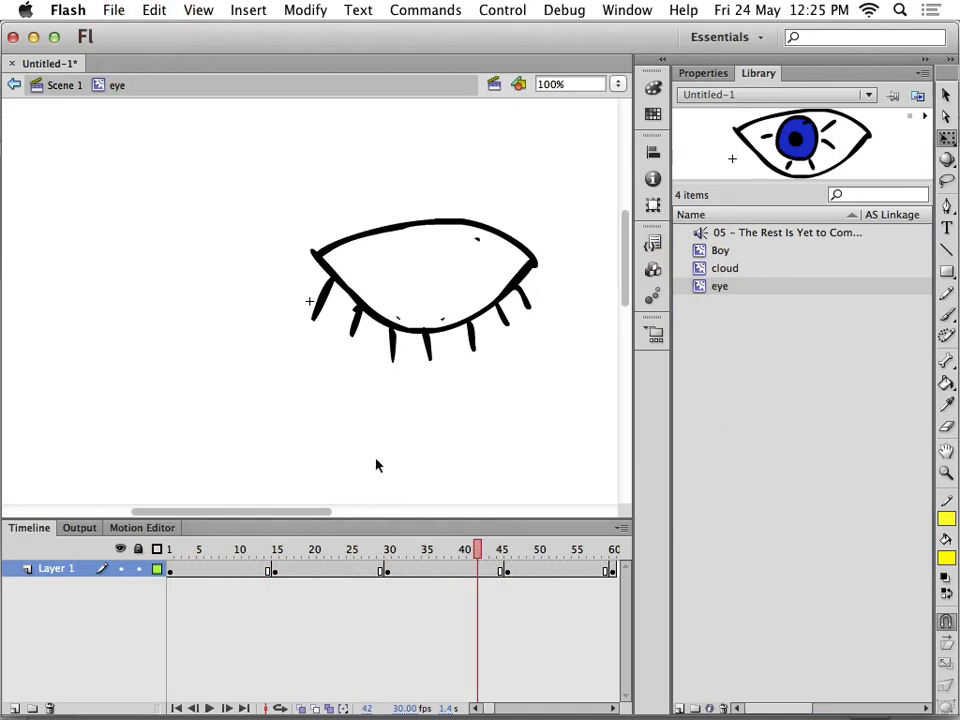
{"action": "left_click_drag", "start_coordinate": [478, 554], "coordinate": [388, 561]}
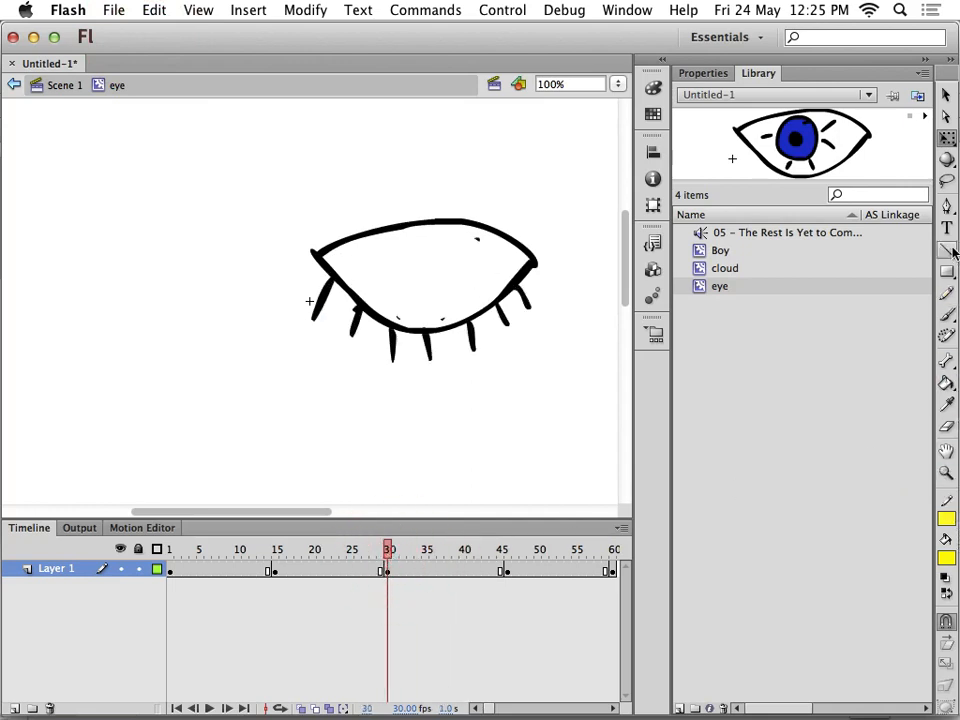
- Paint a red letter I, a filled-in heart and a letter A inside the closed eye at frame 30 with the Brush tool
{"action": "left_click", "coordinate": [947, 314]}
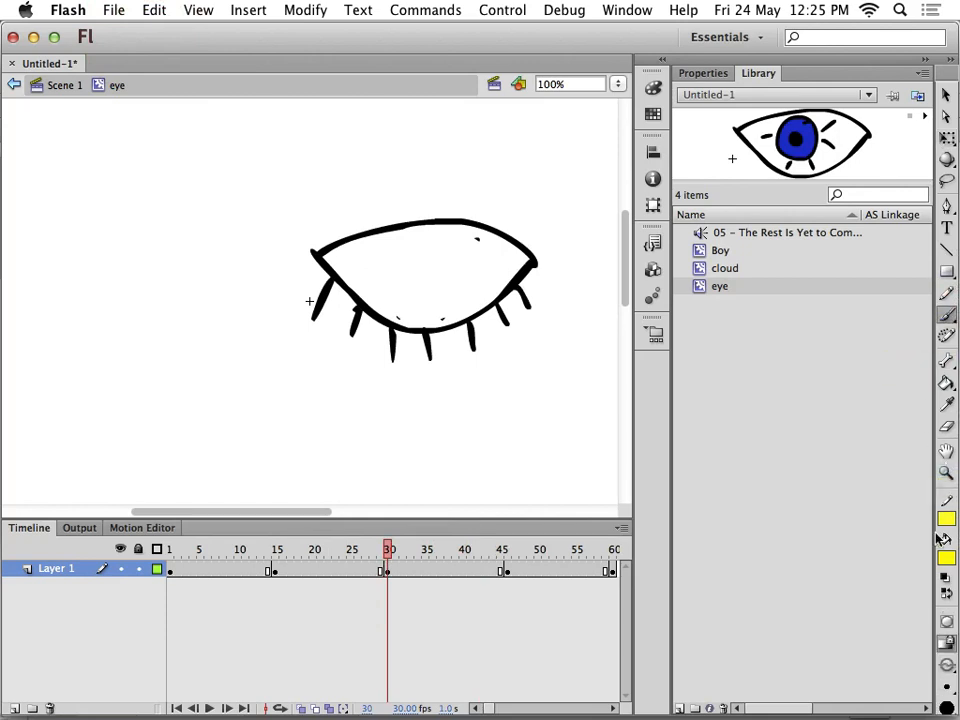
{"action": "left_click", "coordinate": [946, 560]}
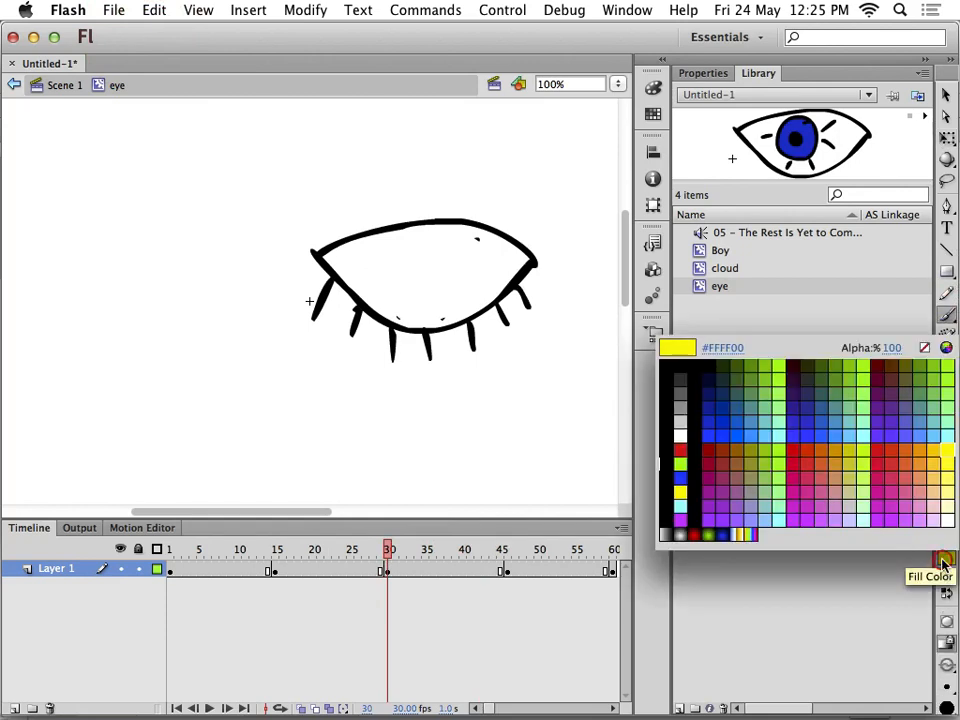
{"action": "left_click", "coordinate": [873, 450]}
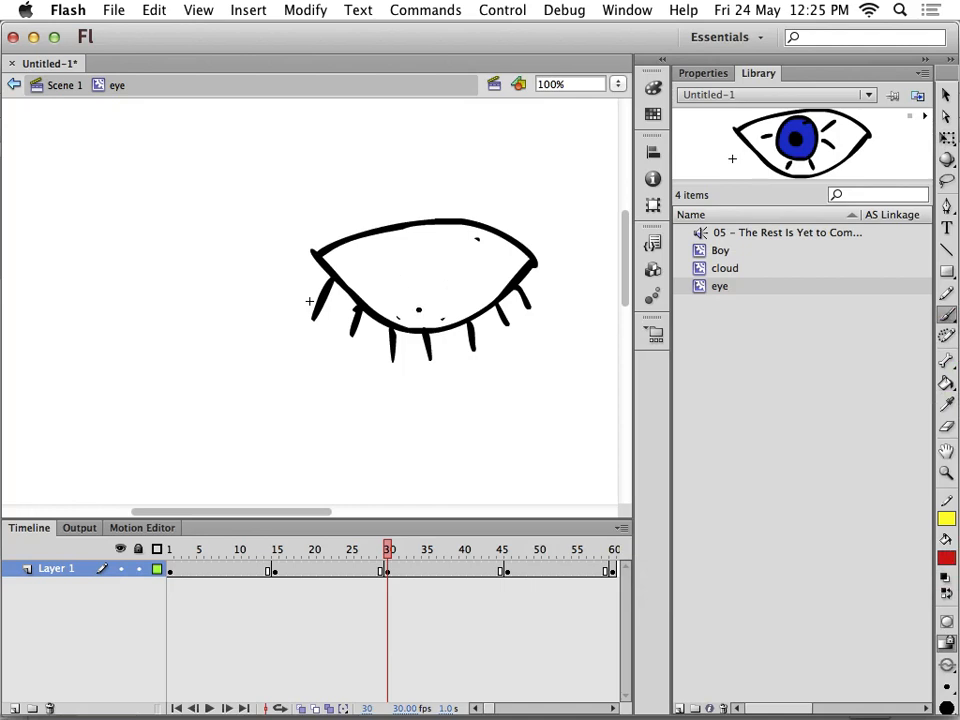
{"action": "mouse_move", "coordinate": [439, 250]}
{"action": "left_mouse_down"}
{"action": "mouse_move", "coordinate": [403, 256]}
{"action": "mouse_move", "coordinate": [415, 309]}
{"action": "mouse_move", "coordinate": [455, 279]}
{"action": "mouse_move", "coordinate": [436, 245]}
{"action": "left_mouse_up"}
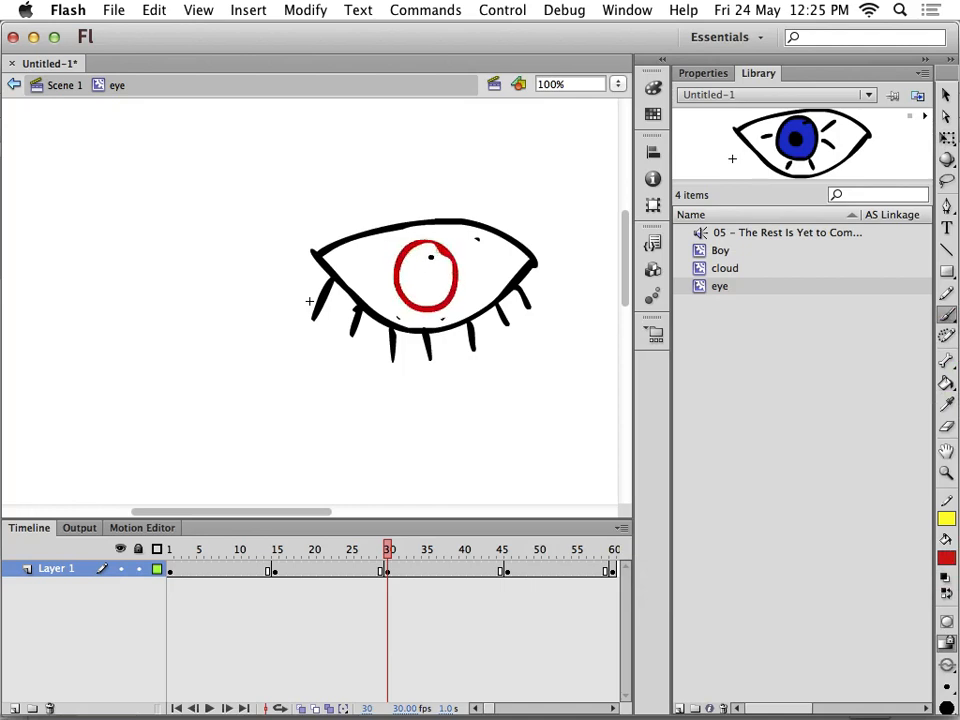
{"action": "key", "text": "super+z"}
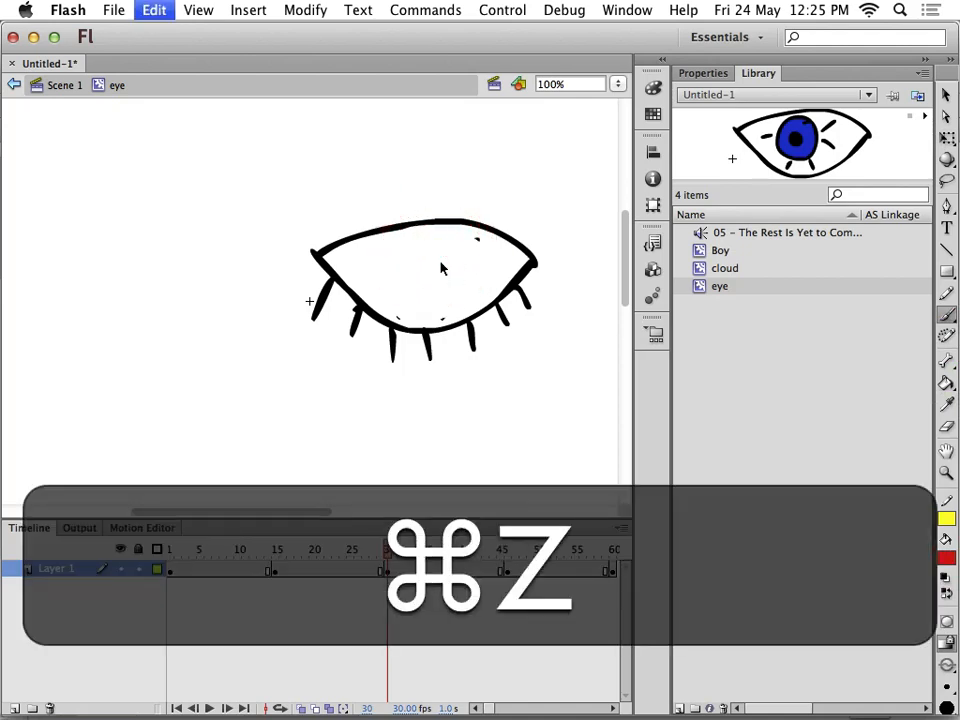
{"action": "mouse_move", "coordinate": [440, 318]}
{"action": "left_mouse_down"}
{"action": "mouse_move", "coordinate": [456, 256]}
{"action": "mouse_move", "coordinate": [425, 258]}
{"action": "mouse_move", "coordinate": [411, 245]}
{"action": "mouse_move", "coordinate": [400, 273]}
{"action": "mouse_move", "coordinate": [428, 314]}
{"action": "left_mouse_up"}
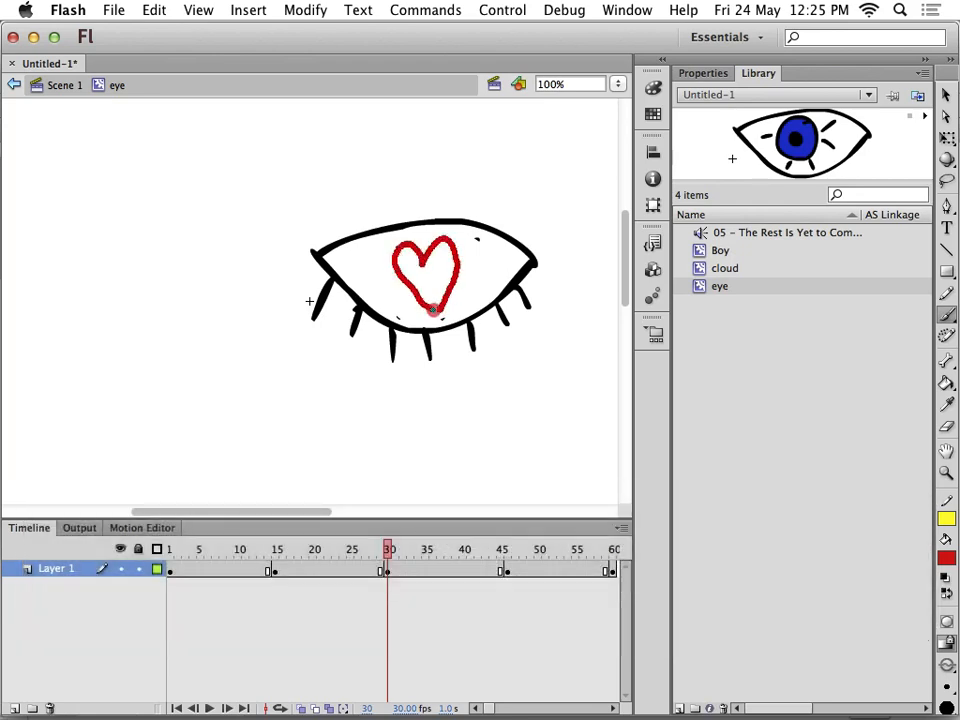
{"action": "left_click_drag", "start_coordinate": [368, 250], "coordinate": [370, 291]}
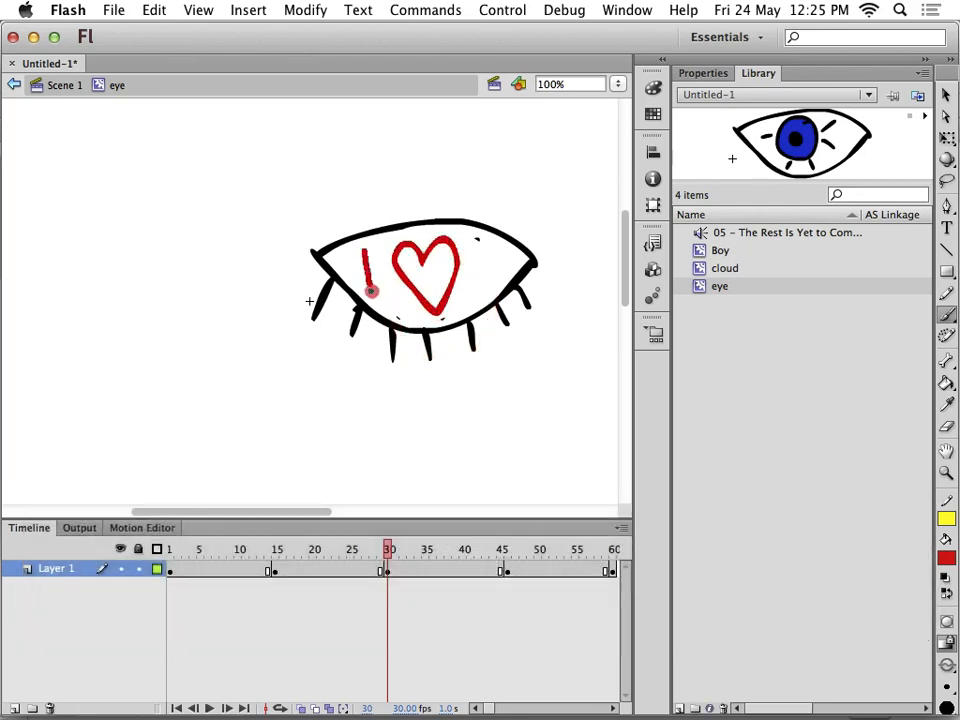
{"action": "mouse_move", "coordinate": [461, 283]}
{"action": "left_mouse_down"}
{"action": "mouse_move", "coordinate": [476, 247]}
{"action": "mouse_move", "coordinate": [495, 284]}
{"action": "left_mouse_up"}
{"action": "mouse_move", "coordinate": [489, 268]}
{"action": "left_mouse_down"}
{"action": "mouse_move", "coordinate": [437, 286]}
{"action": "mouse_move", "coordinate": [444, 248]}
{"action": "mouse_move", "coordinate": [422, 270]}
{"action": "mouse_move", "coordinate": [390, 262]}
{"action": "left_mouse_up"}
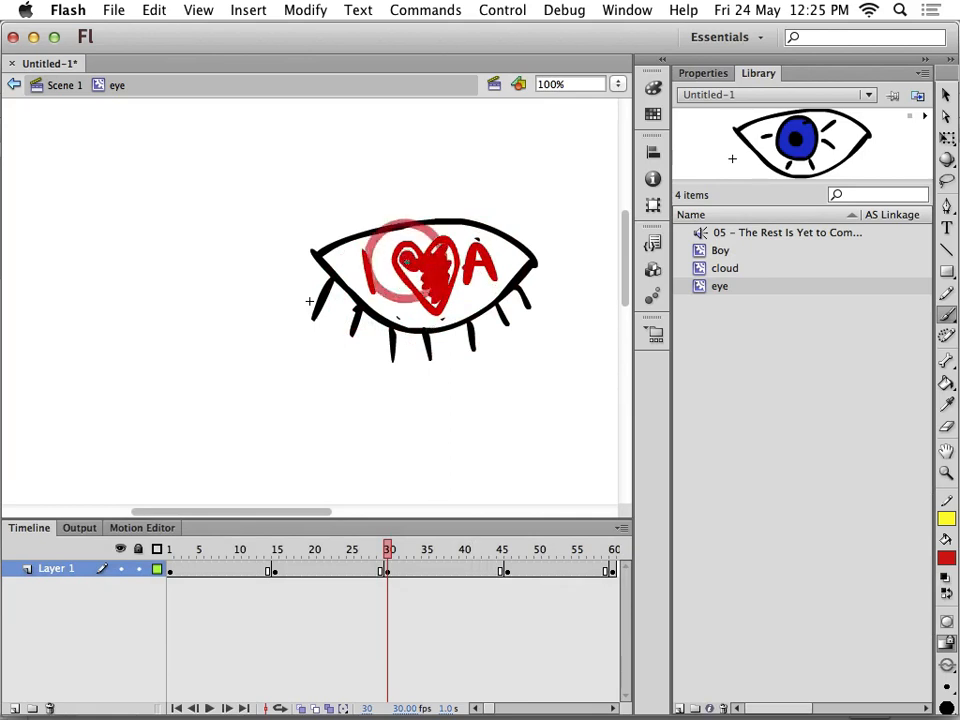
- Return to Scene 1, test the movie to preview the altered eye, close the preview and scrub the main timeline to frame 10
{"action": "left_click_drag", "start_coordinate": [394, 553], "coordinate": [199, 553]}
{"action": "left_click", "coordinate": [52, 88]}
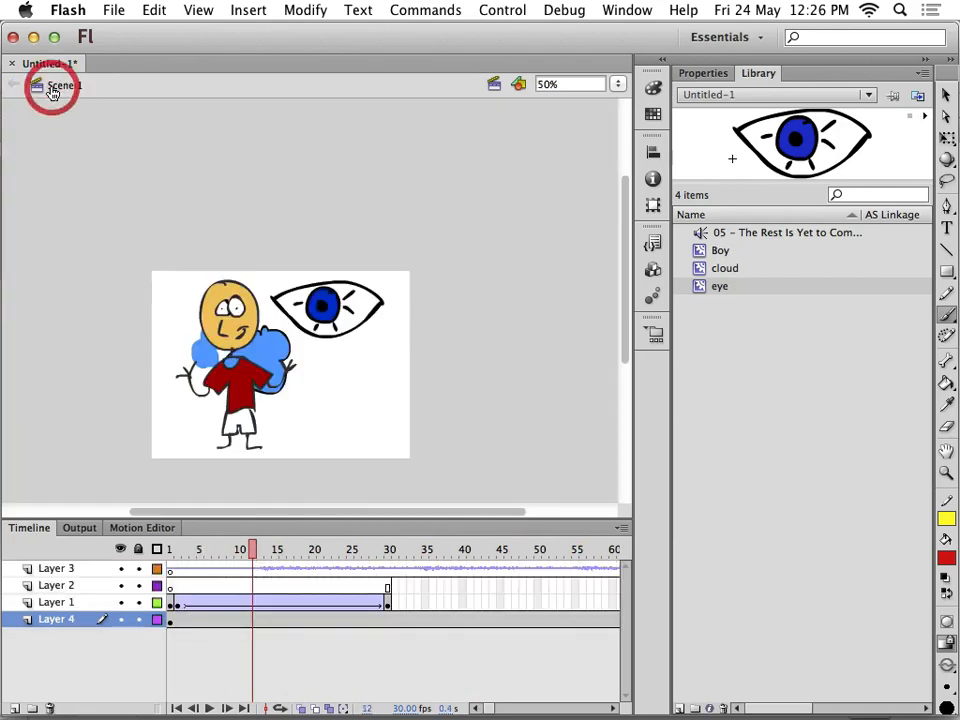
{"action": "key", "text": "super+Return"}
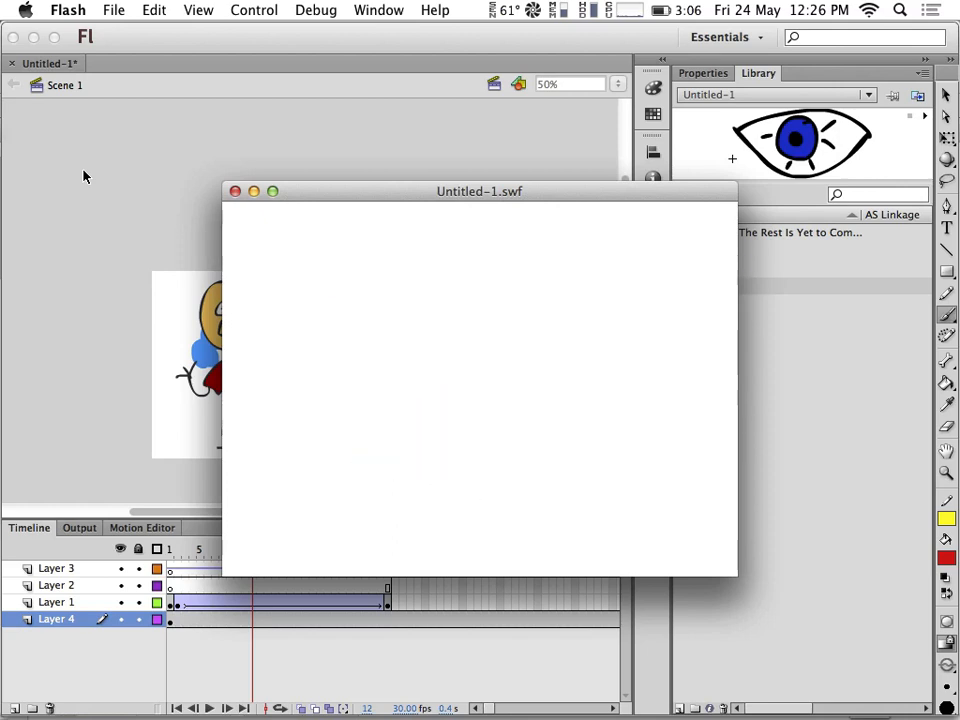
{"action": "key", "text": "Escape"}
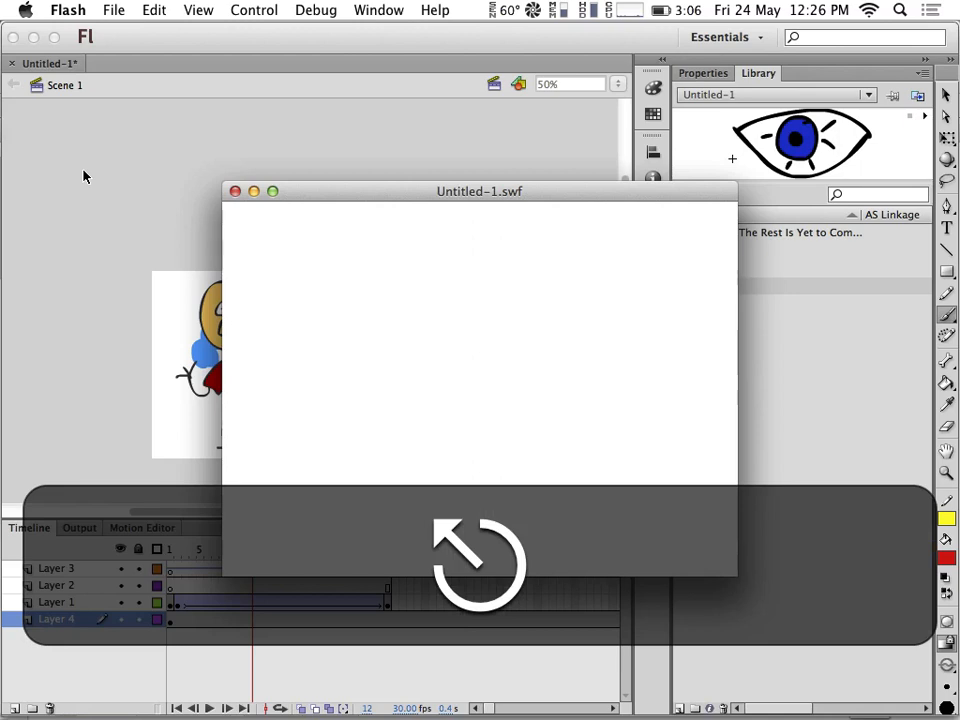
{"action": "left_click", "coordinate": [235, 191]}
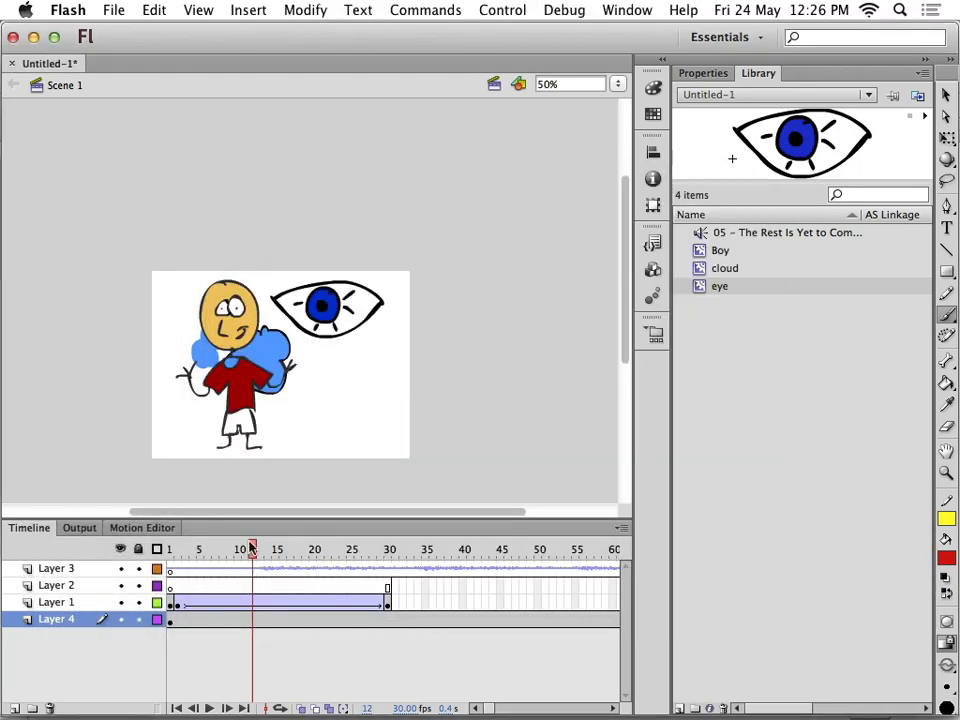
{"action": "mouse_move", "coordinate": [251, 548]}
{"action": "left_mouse_down"}
{"action": "mouse_move", "coordinate": [311, 548]}
{"action": "mouse_move", "coordinate": [206, 548]}
{"action": "mouse_move", "coordinate": [290, 548]}
{"action": "mouse_move", "coordinate": [238, 545]}
{"action": "left_mouse_up"}
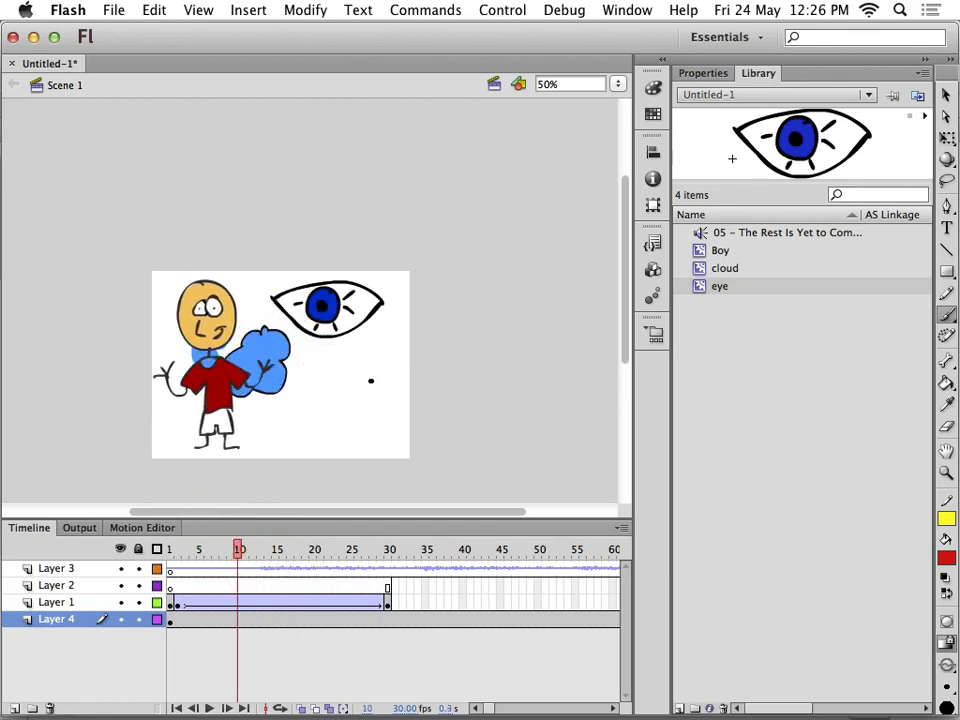